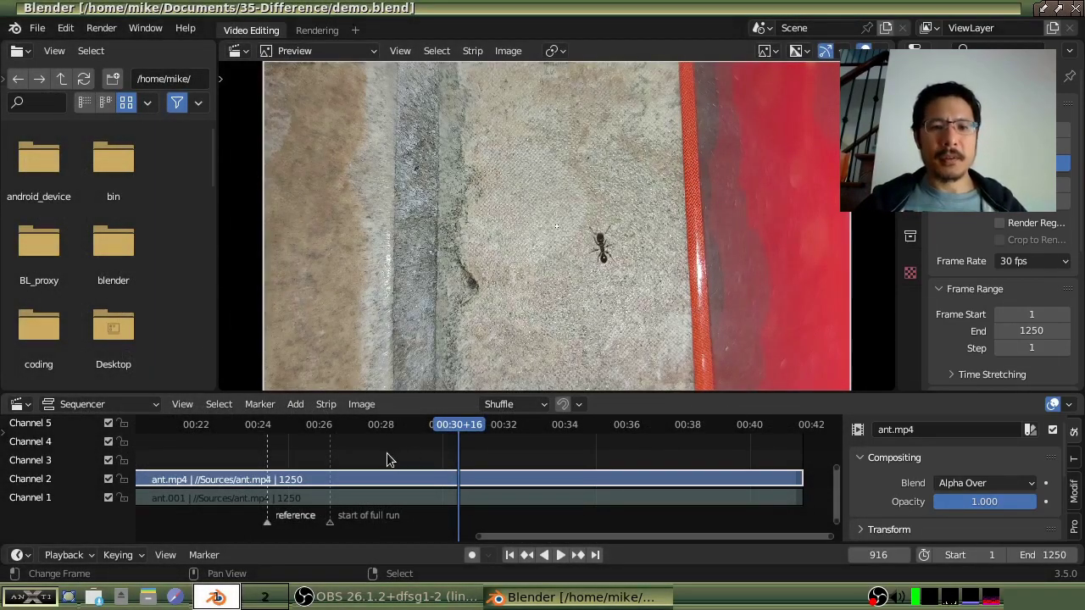
Scrub and play the ant.mp4 footage forwards and backwards to examine the ant's movement against the static background.
{"action": "left_click_drag", "start_coordinate": [339, 462], "coordinate": [465, 482]}
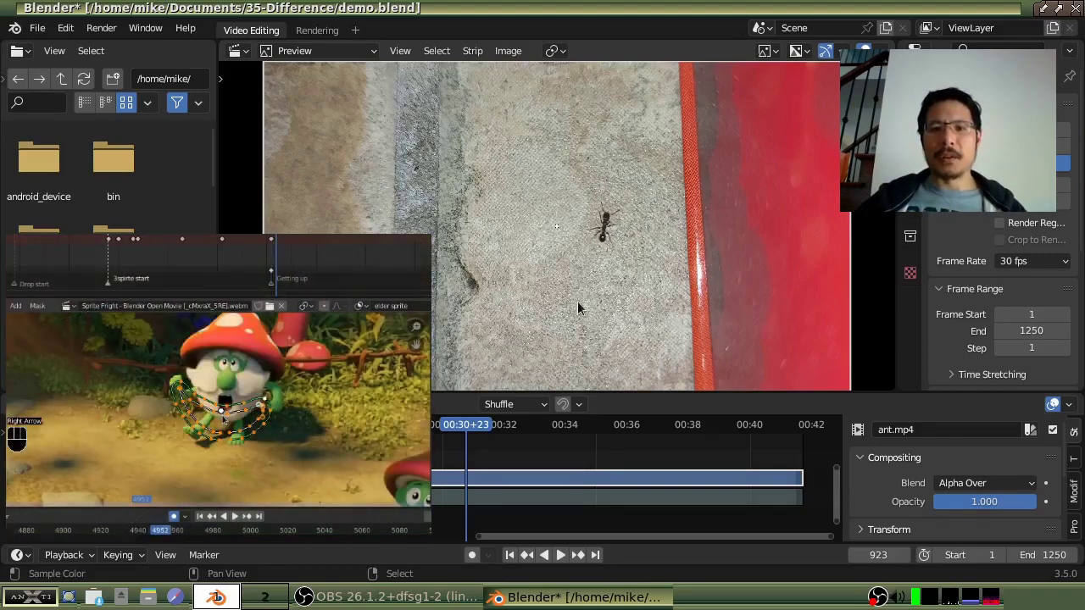
{"action": "key", "text": "space"}
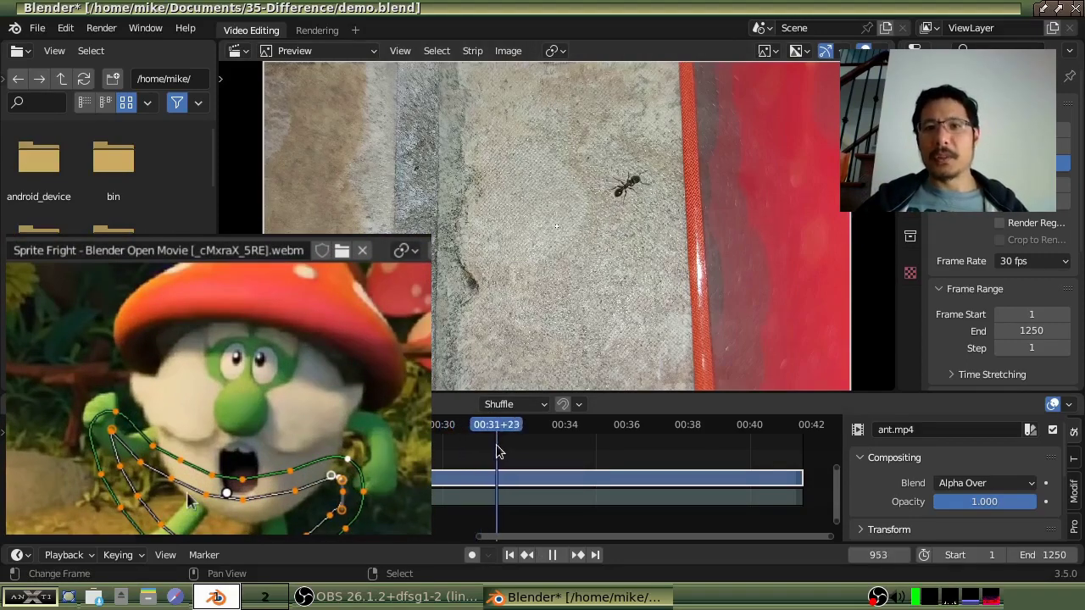
{"action": "key", "text": "space"}
{"action": "left_click_drag", "start_coordinate": [500, 452], "coordinate": [458, 455]}
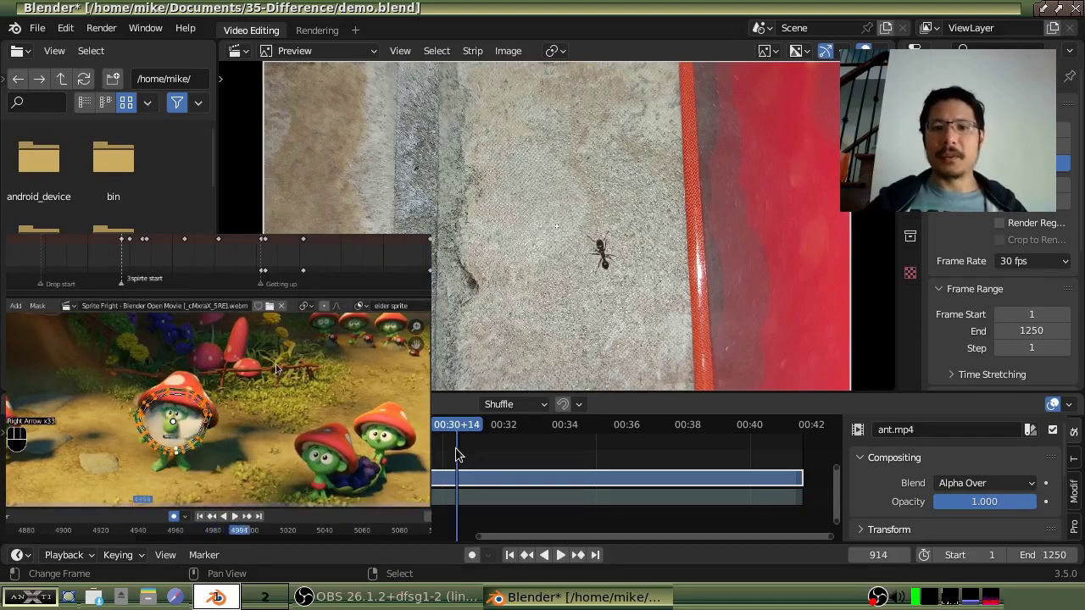
{"action": "key", "text": "shift+ctrl+space"}
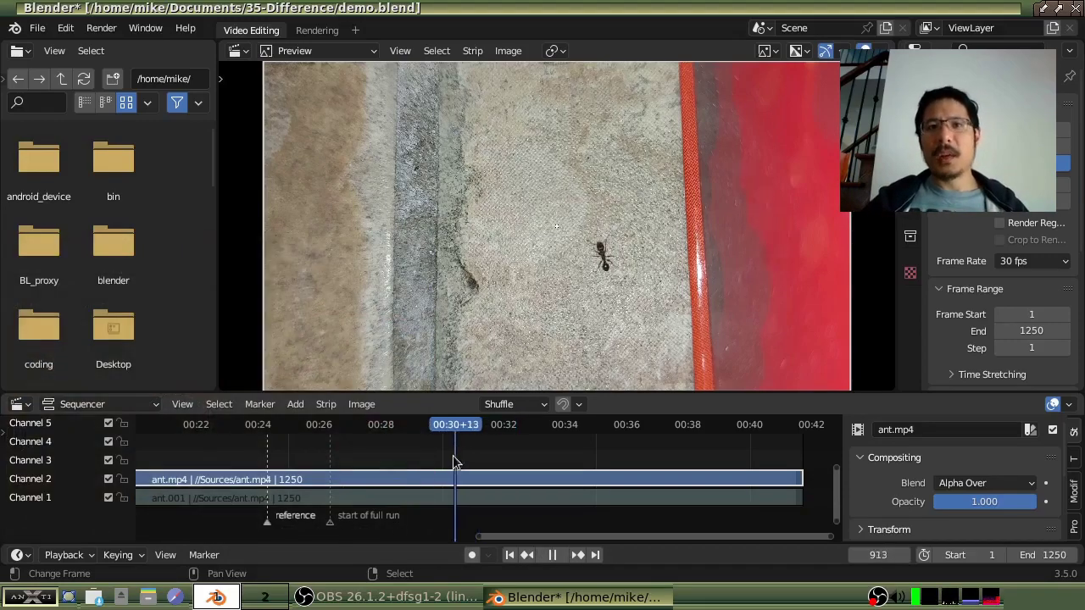
{"action": "key", "text": "space"}
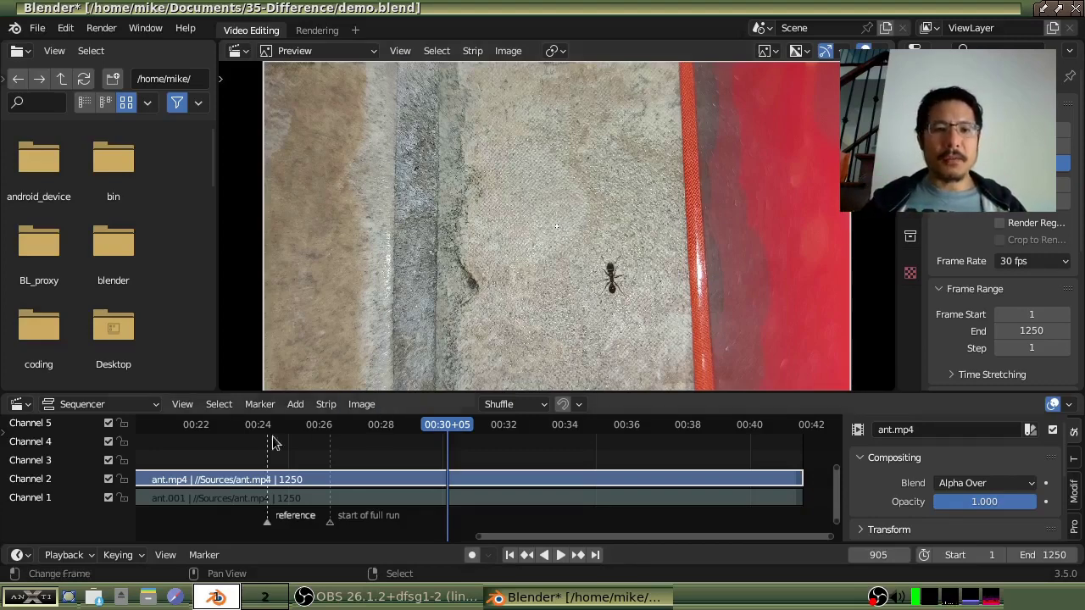
{"action": "left_click", "coordinate": [150, 455]}
{"action": "key", "text": "space"}
{"action": "left_click_drag", "start_coordinate": [167, 462], "coordinate": [472, 470]}
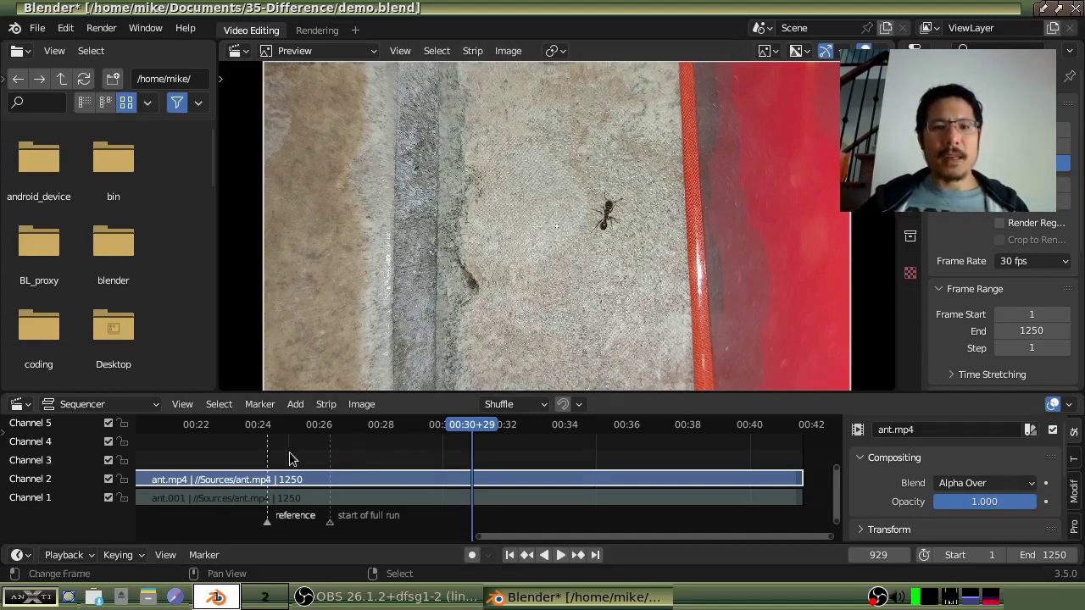
{"action": "left_click_drag", "start_coordinate": [259, 456], "coordinate": [503, 456]}
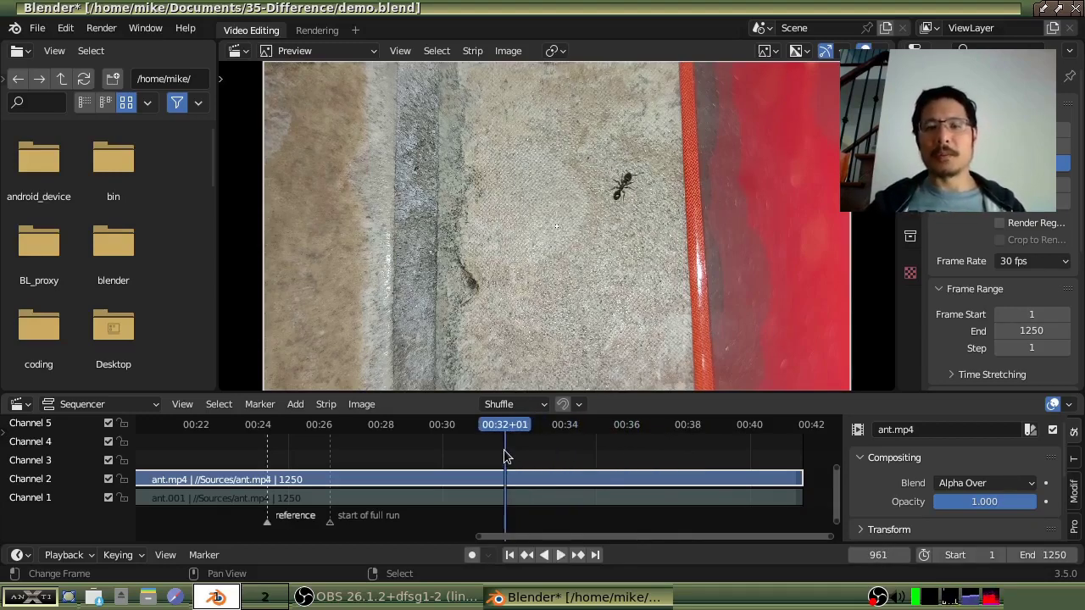
{"action": "left_click_drag", "start_coordinate": [504, 456], "coordinate": [488, 459]}
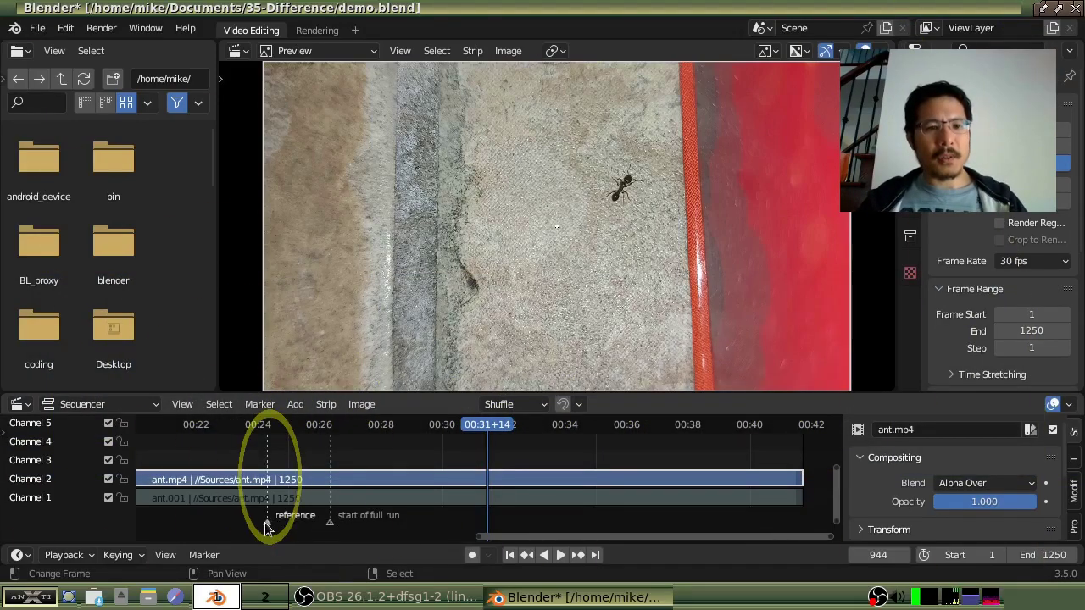
Examine the footage at the reference and start of full run markers and scrub through the ant's run beyond them.
{"action": "left_click", "coordinate": [267, 464]}
{"action": "key", "text": "space"}
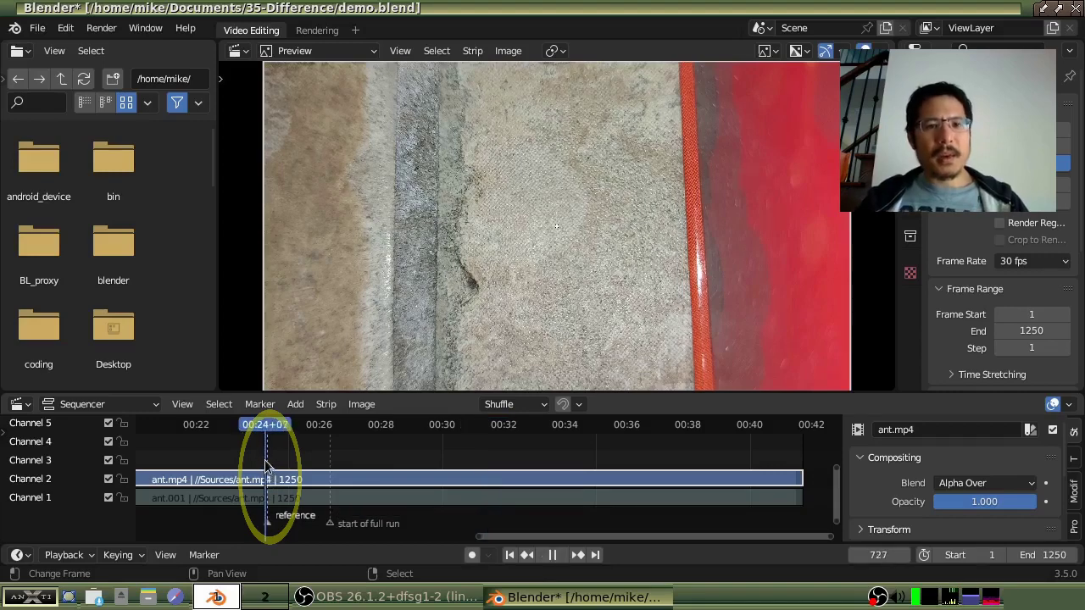
{"action": "left_click_drag", "start_coordinate": [267, 464], "coordinate": [267, 464]}
{"action": "key", "text": "Escape"}
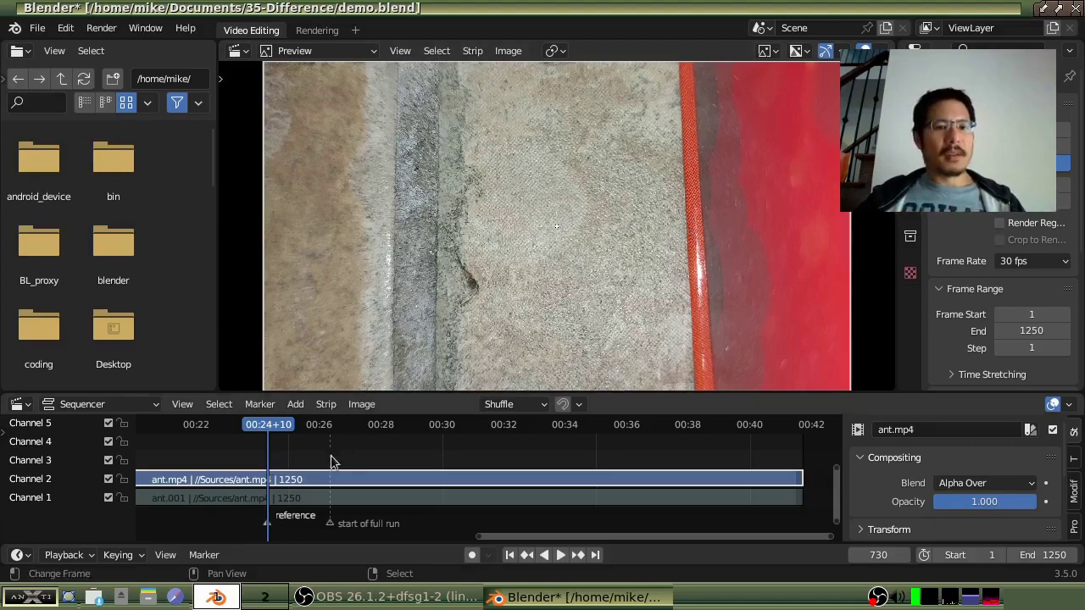
{"action": "left_click_drag", "start_coordinate": [331, 462], "coordinate": [329, 459]}
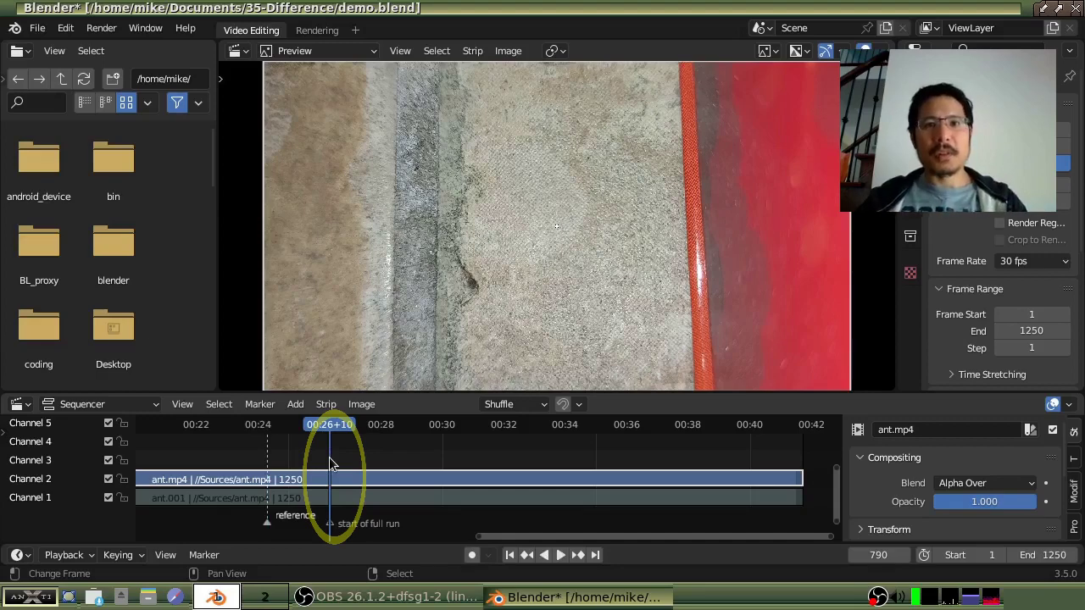
{"action": "mouse_move", "coordinate": [330, 459]}
{"action": "left_mouse_down"}
{"action": "mouse_move", "coordinate": [389, 447]}
{"action": "mouse_move", "coordinate": [783, 461]}
{"action": "mouse_move", "coordinate": [343, 449]}
{"action": "mouse_move", "coordinate": [482, 455]}
{"action": "left_mouse_up"}
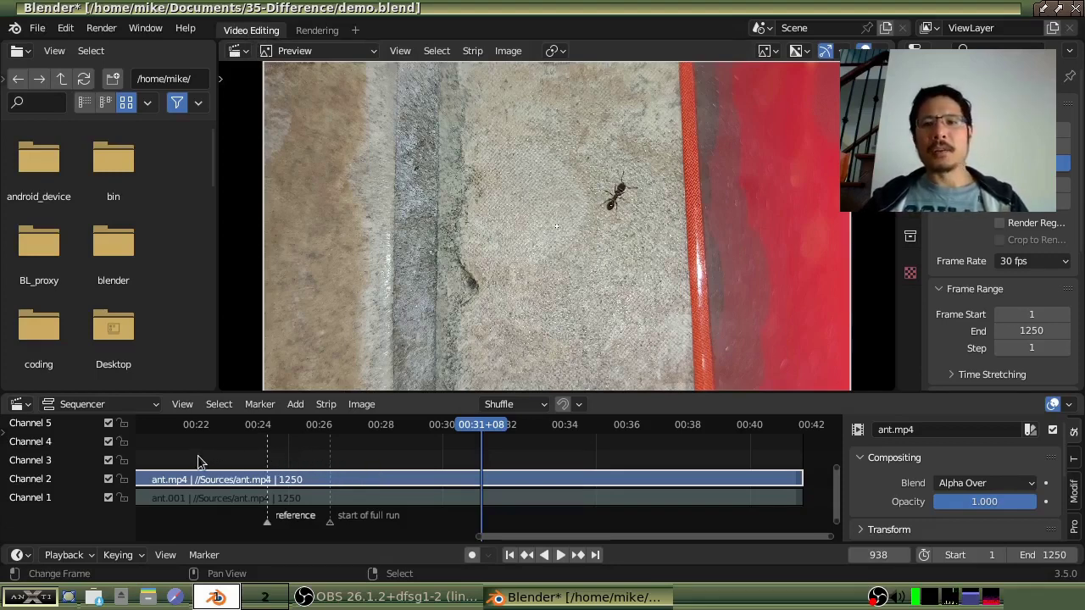
{"action": "left_click_drag", "start_coordinate": [201, 462], "coordinate": [536, 462]}
{"action": "left_click_drag", "start_coordinate": [604, 459], "coordinate": [472, 458]}
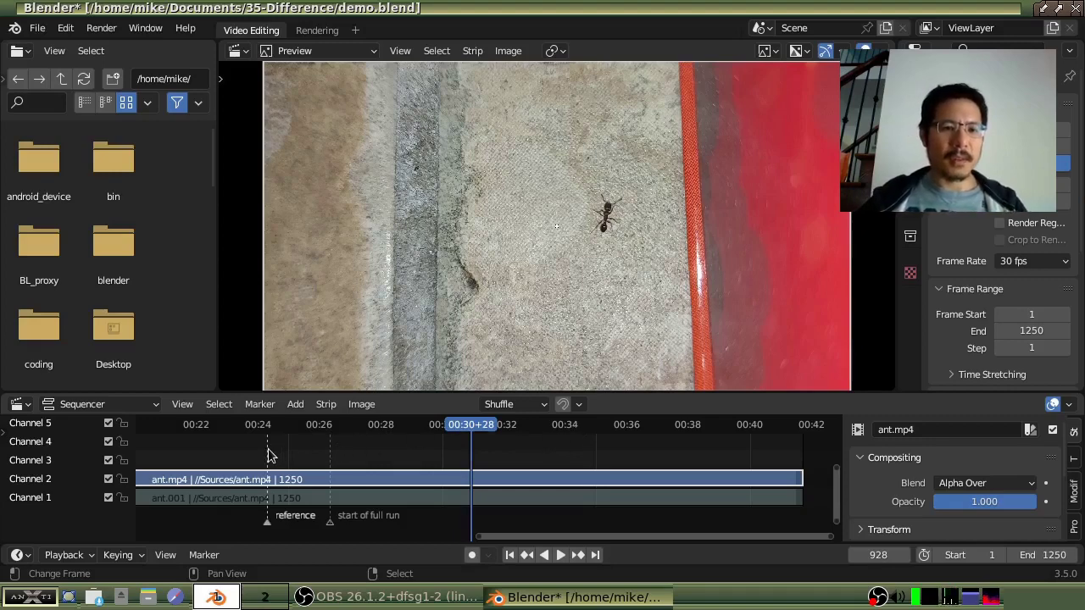
Jump the playhead exactly to the reference marker and delete that marker.
{"action": "left_click", "coordinate": [268, 464]}
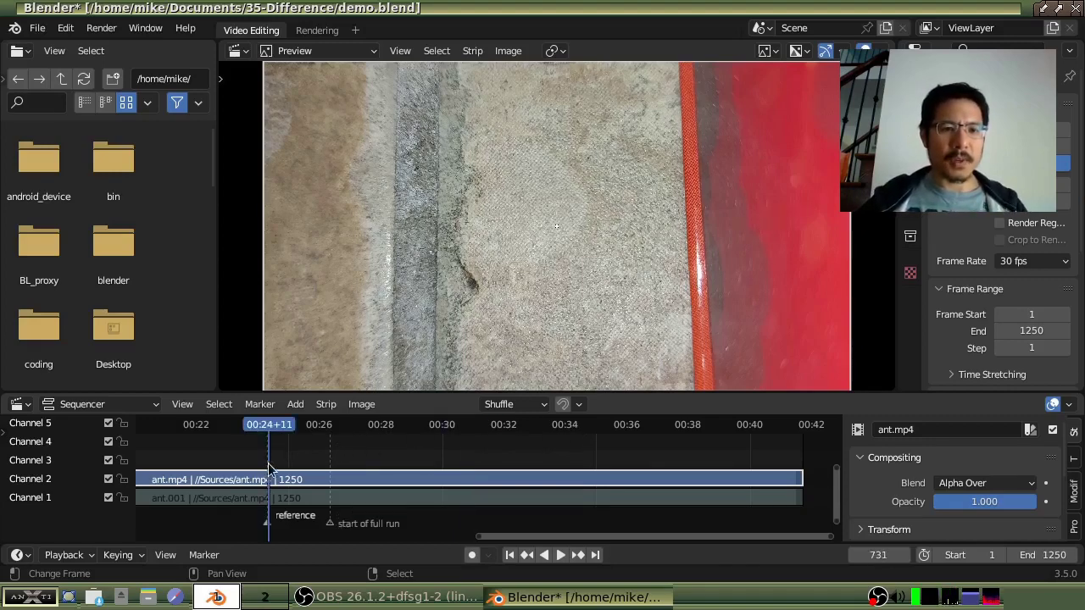
{"action": "left_click_drag", "start_coordinate": [269, 467], "coordinate": [275, 467]}
{"action": "left_click", "coordinate": [259, 404]}
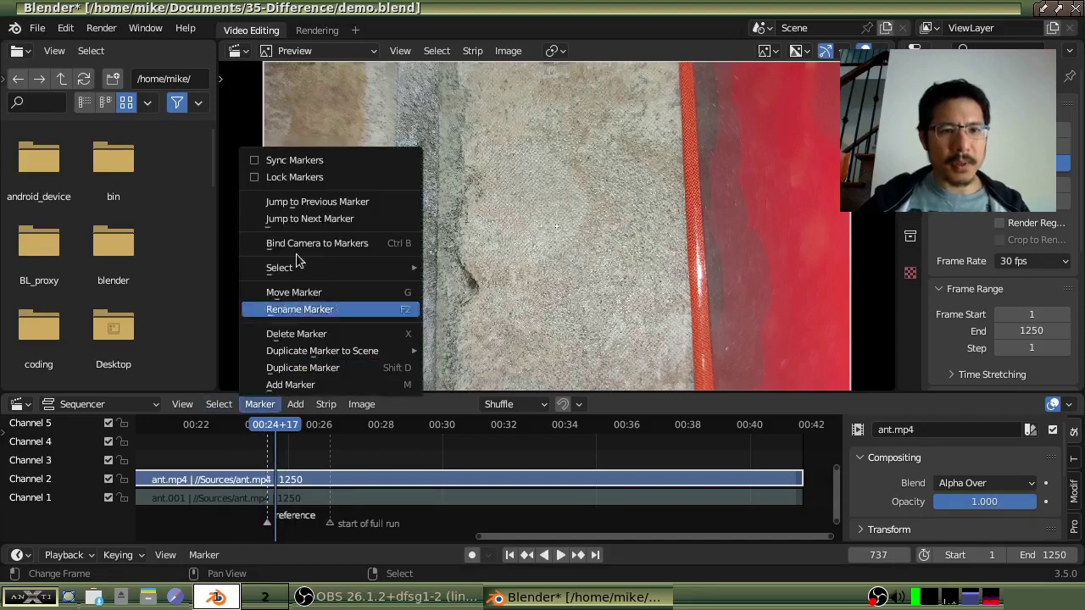
{"action": "left_click", "coordinate": [319, 201]}
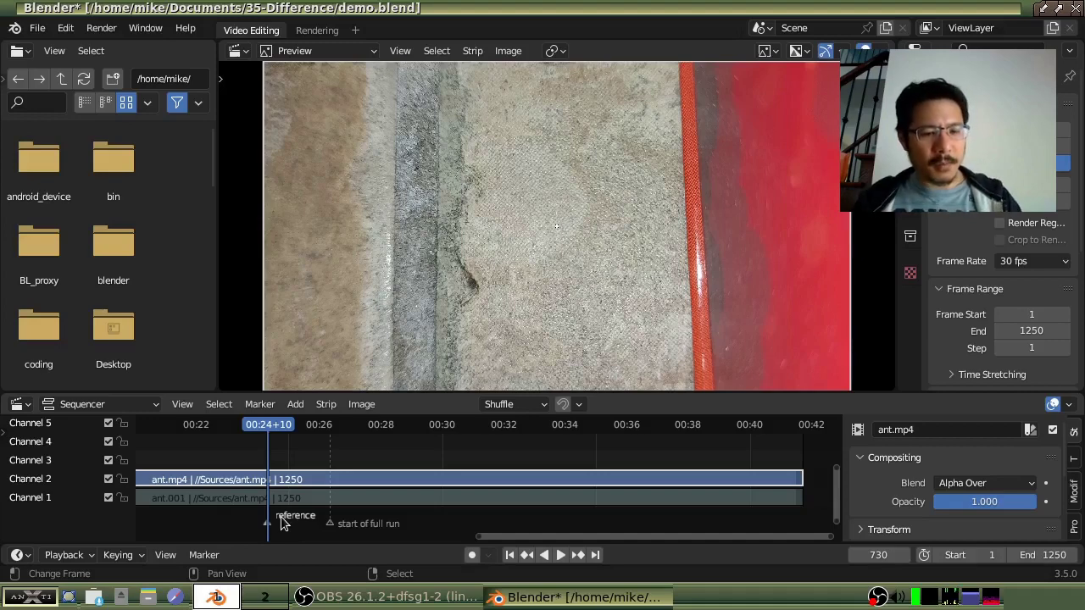
{"action": "key", "text": "x"}
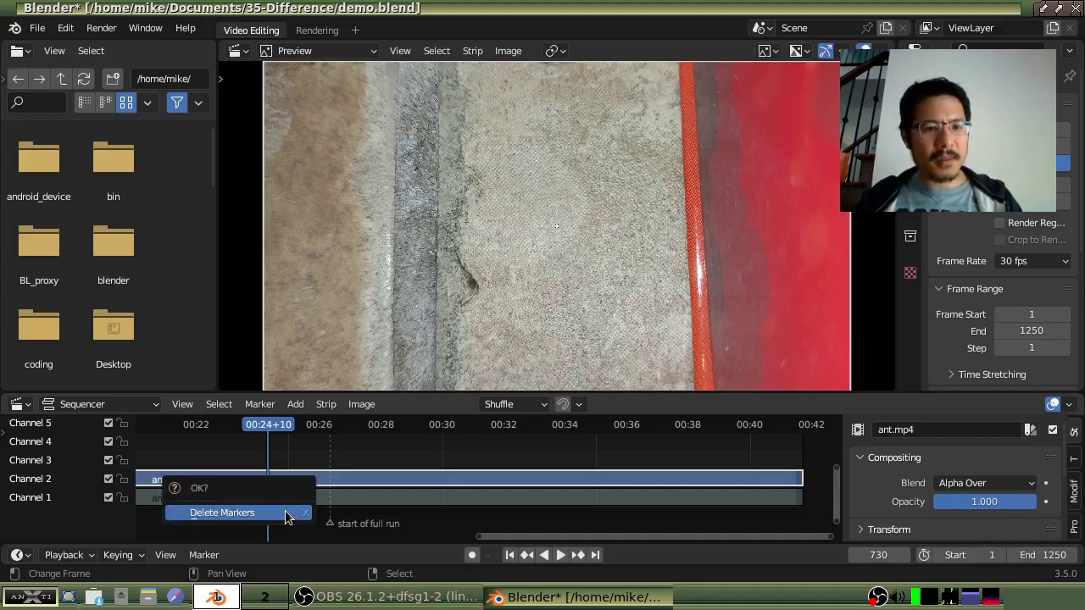
{"action": "left_click", "coordinate": [285, 514]}
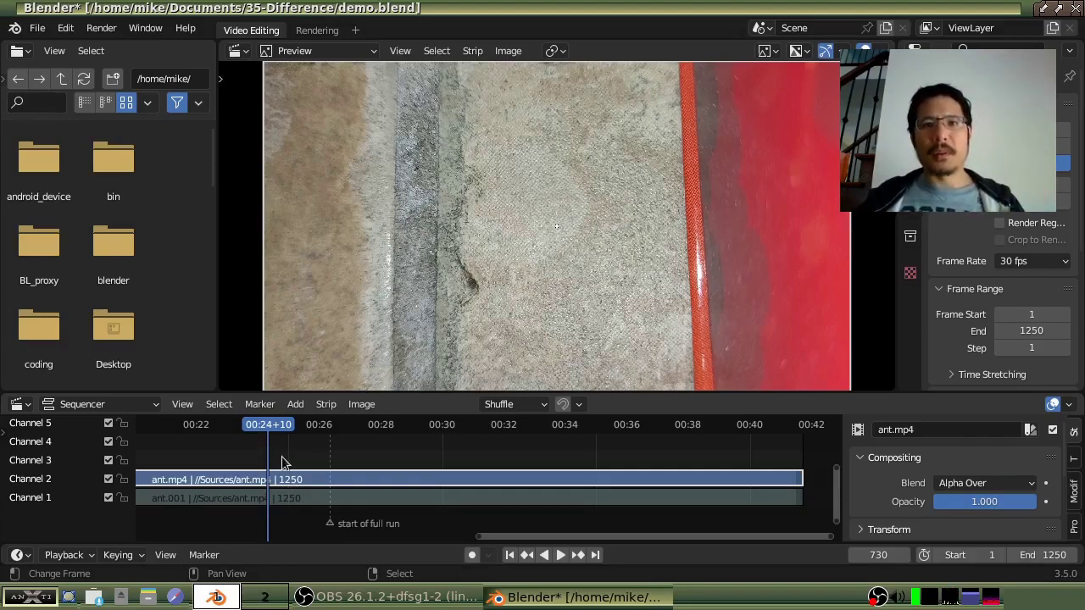
Add a marker at frame 730 and rename it reference.
{"action": "left_click", "coordinate": [263, 405]}
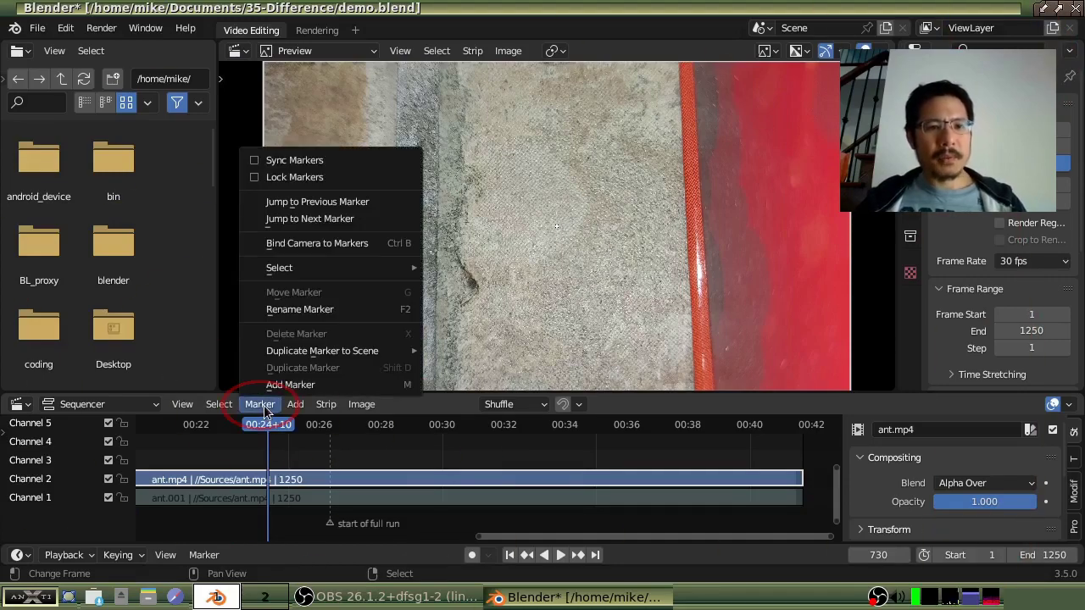
{"action": "left_click", "coordinate": [317, 386]}
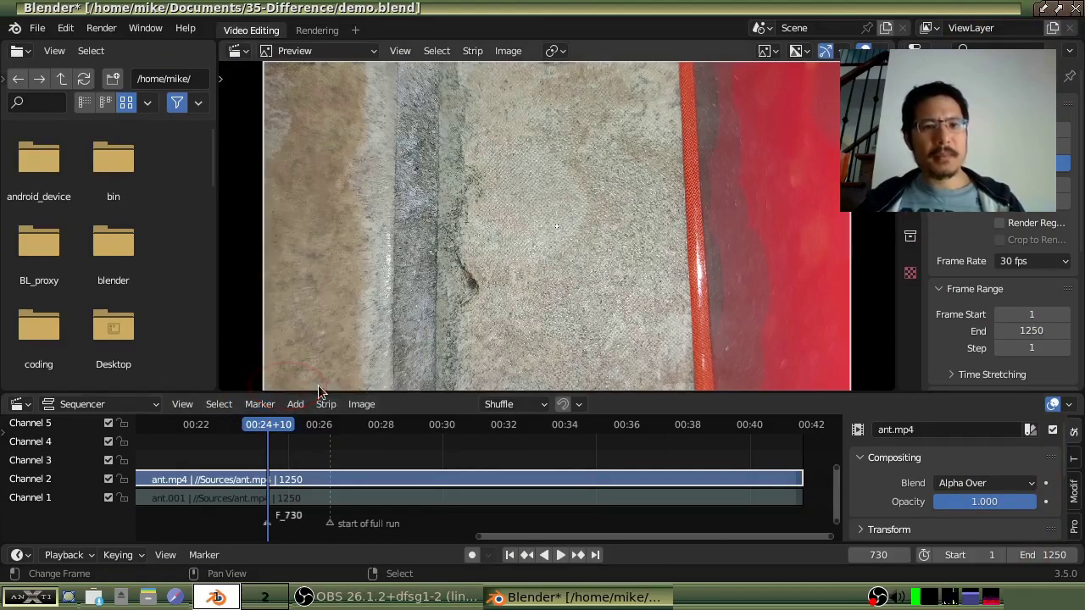
{"action": "left_click", "coordinate": [268, 408]}
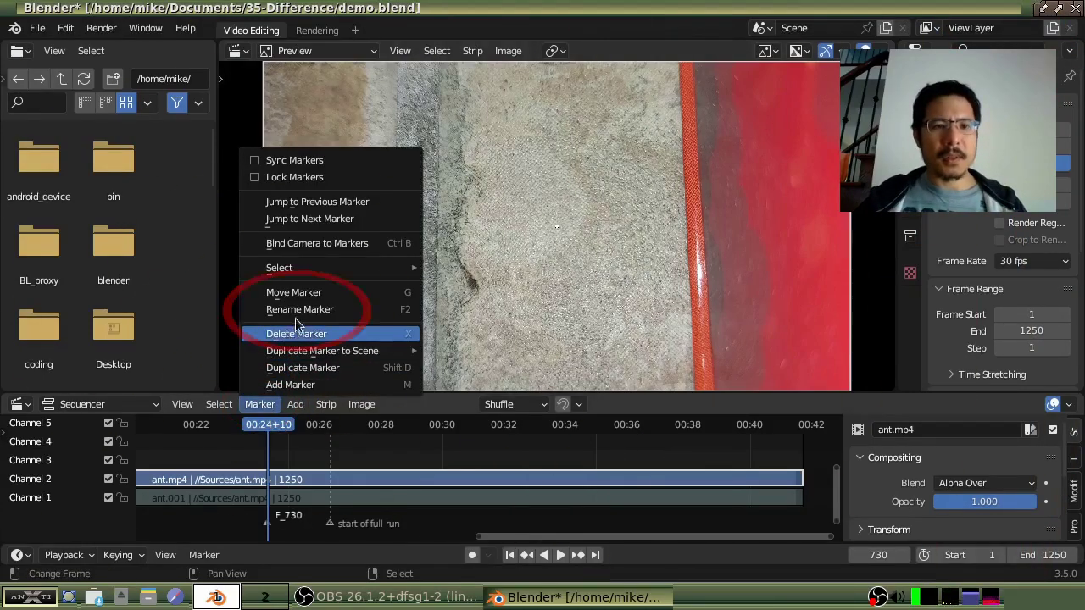
{"action": "left_click", "coordinate": [323, 310]}
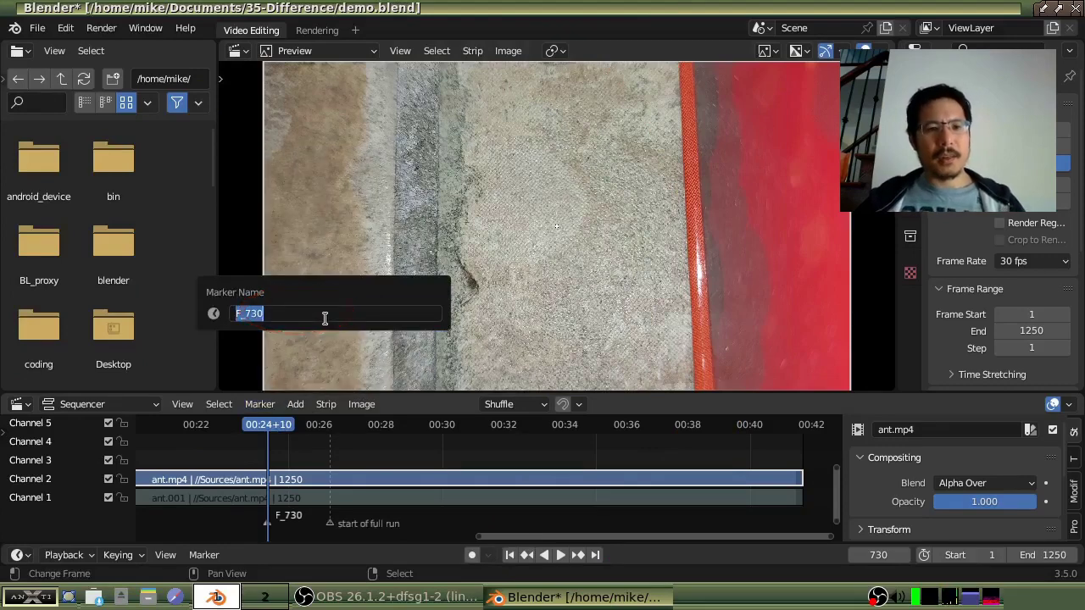
{"action": "type", "text": "reference"}
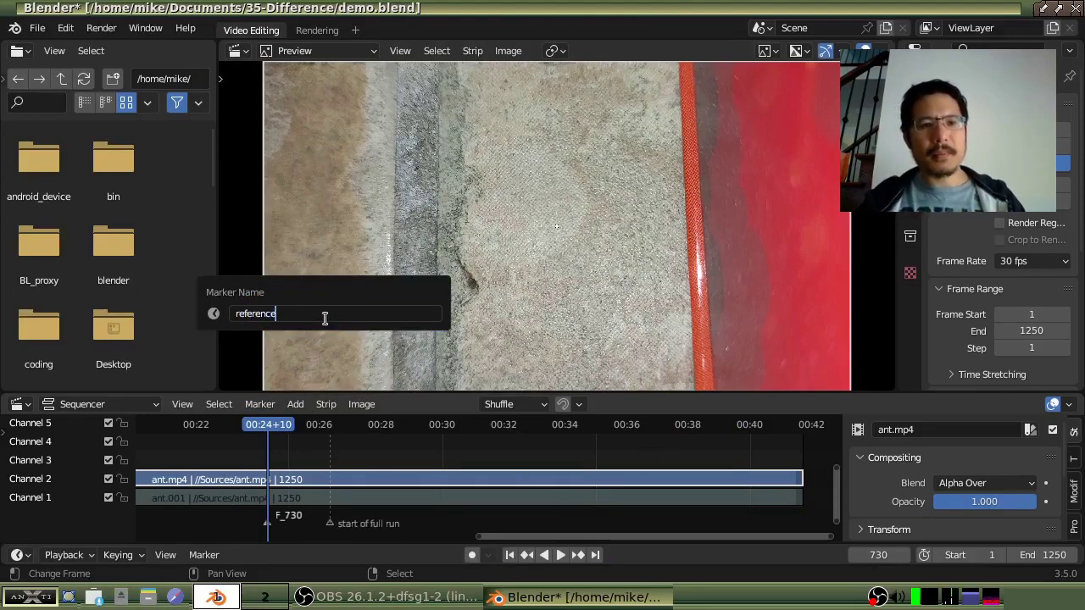
{"action": "key", "text": "Return"}
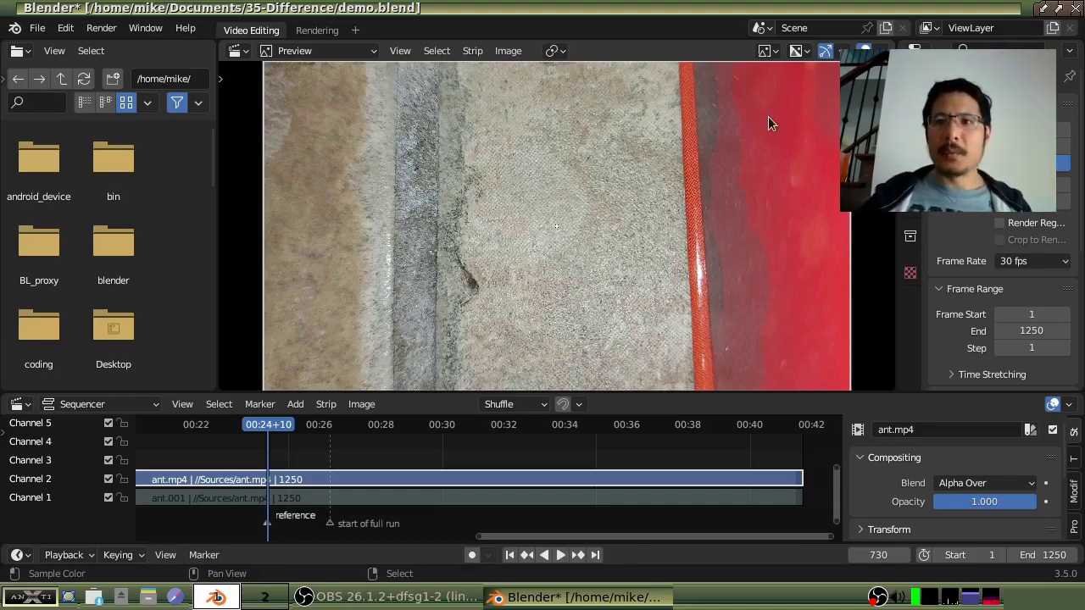
Create a new scene as a full copy of the current one and delete all of its video strips.
{"action": "left_click", "coordinate": [886, 29]}
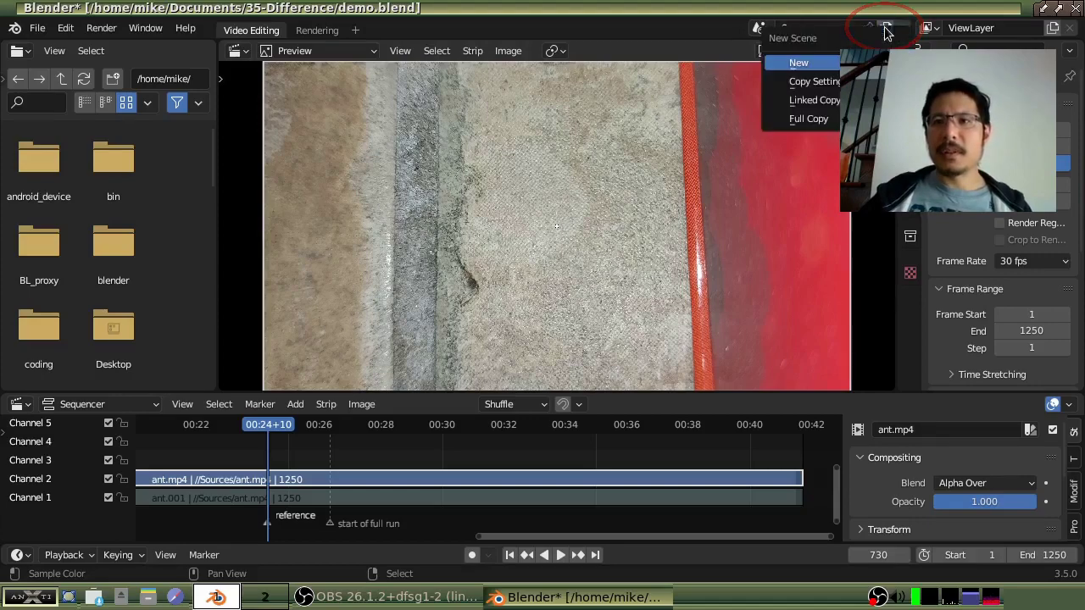
{"action": "left_click", "coordinate": [822, 123]}
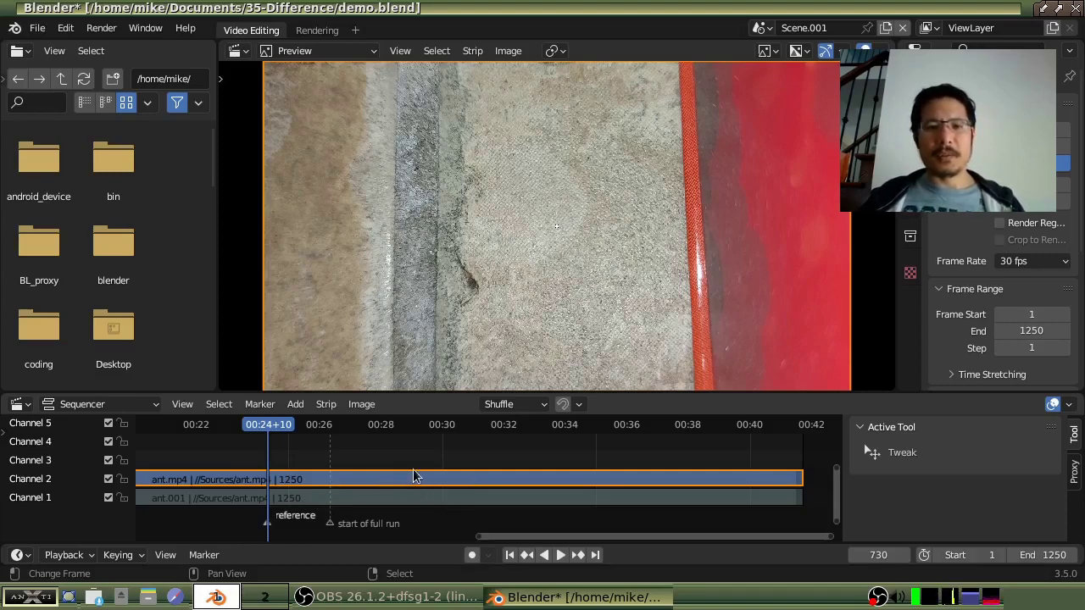
{"action": "key", "text": "a"}
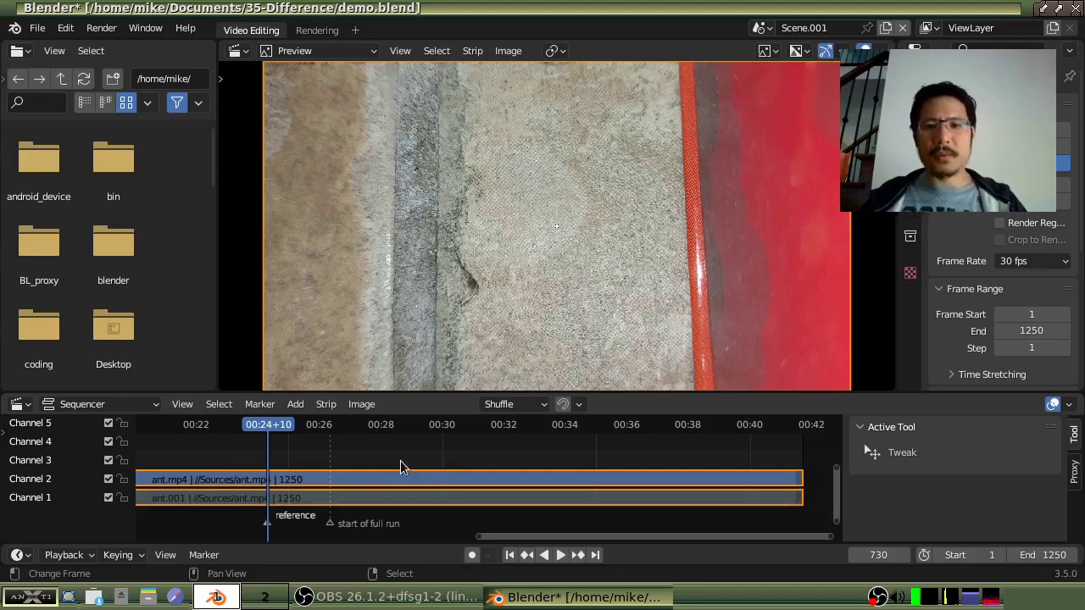
{"action": "key", "text": "Delete"}
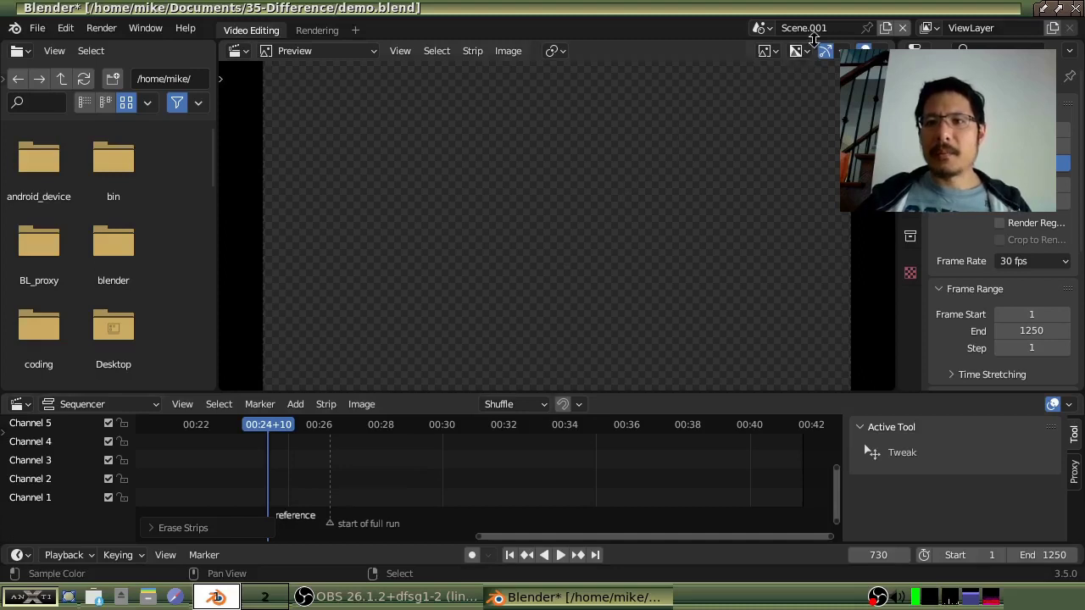
Rename the copied scene compositor and save the project file.
{"action": "left_click", "coordinate": [828, 28]}
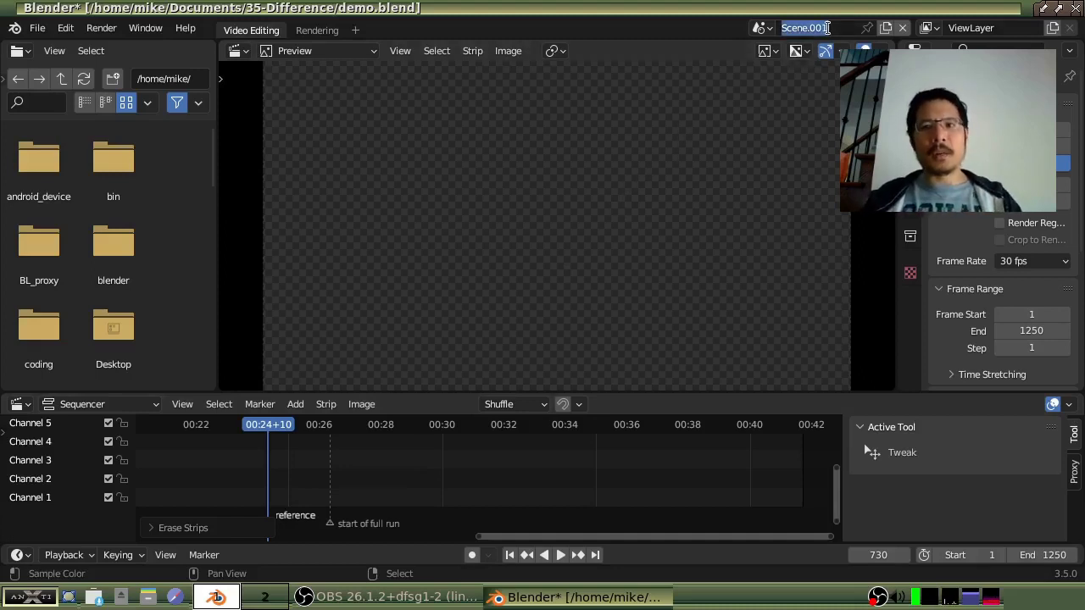
{"action": "type", "text": "composito"}
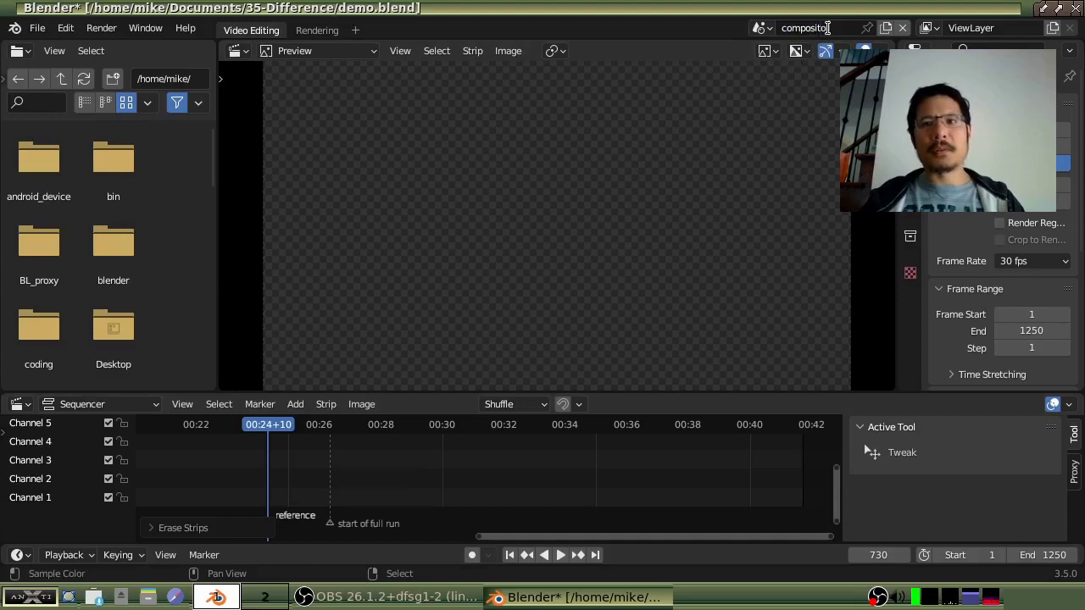
{"action": "type", "text": "r"}
{"action": "key", "text": "Return"}
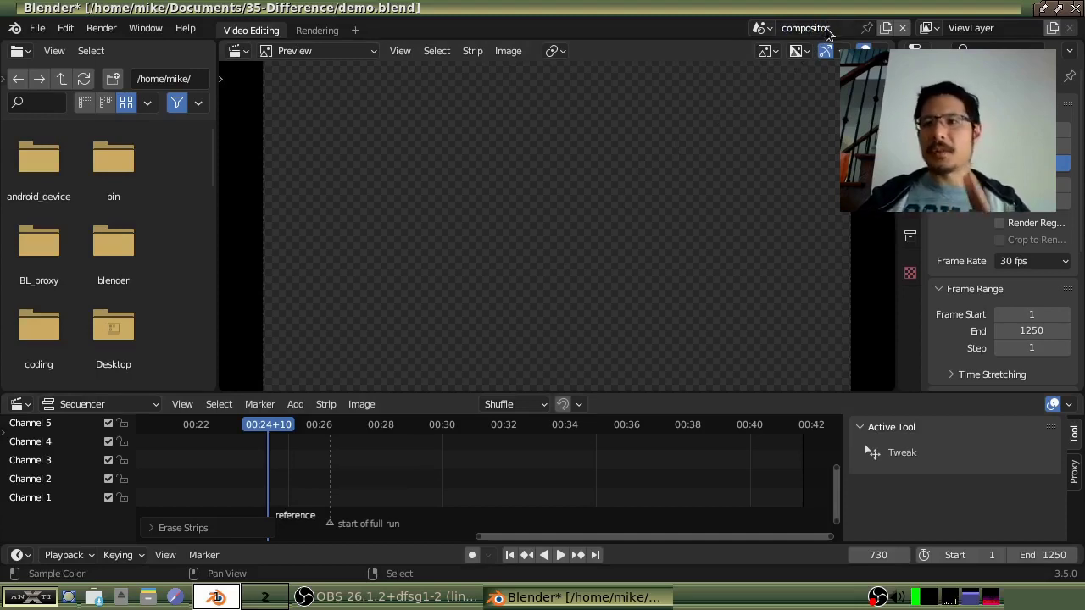
{"action": "key", "text": "ctrl+s"}
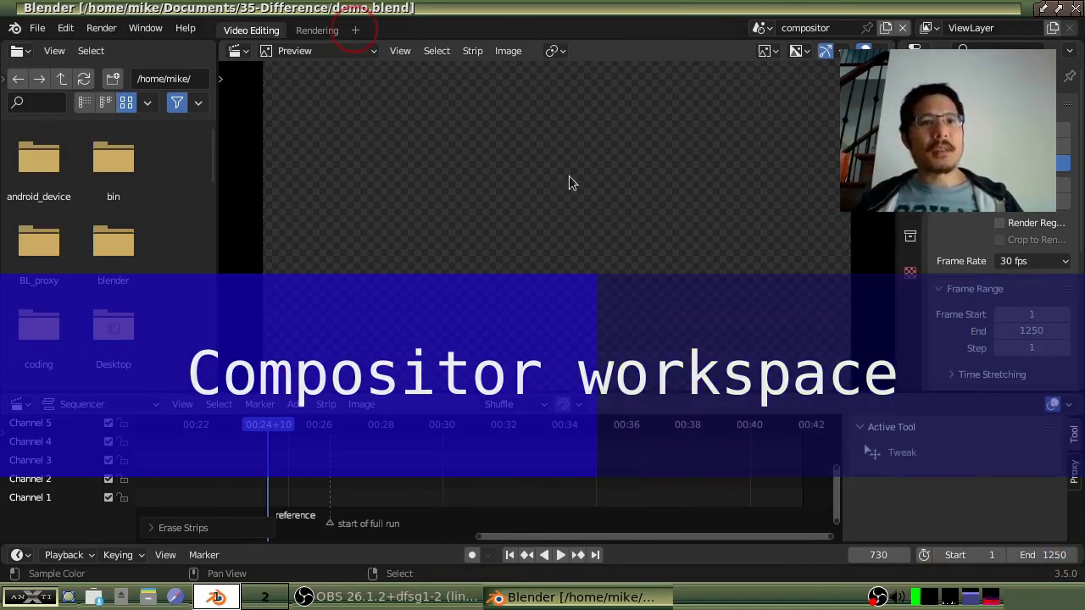
Add a Compositing workspace, enlarge its timeline area and fit the whole frame range in it.
{"action": "left_click", "coordinate": [356, 32]}
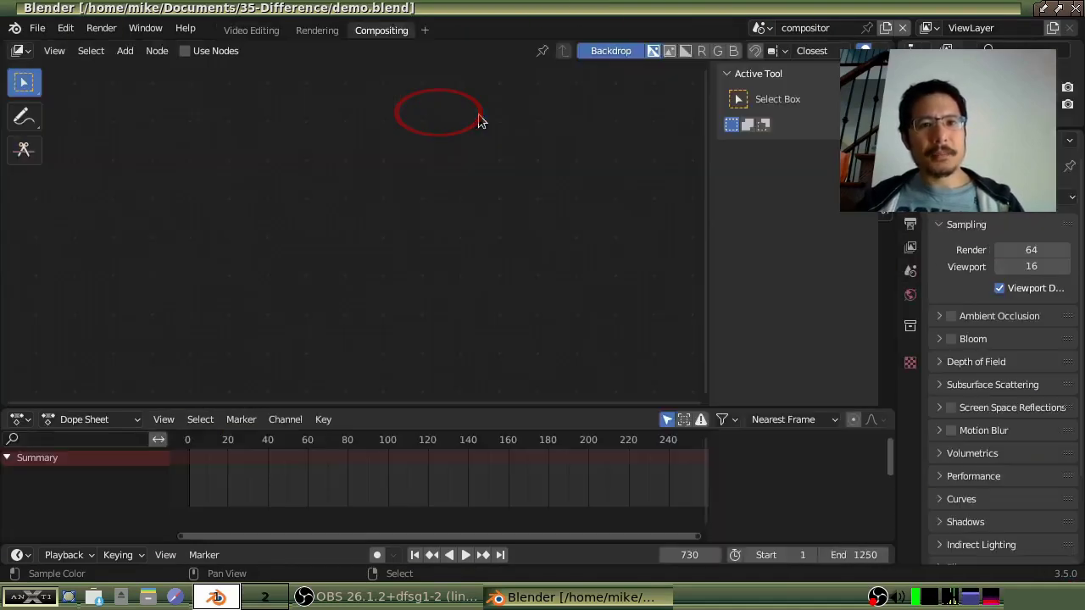
{"action": "left_click", "coordinate": [465, 117]}
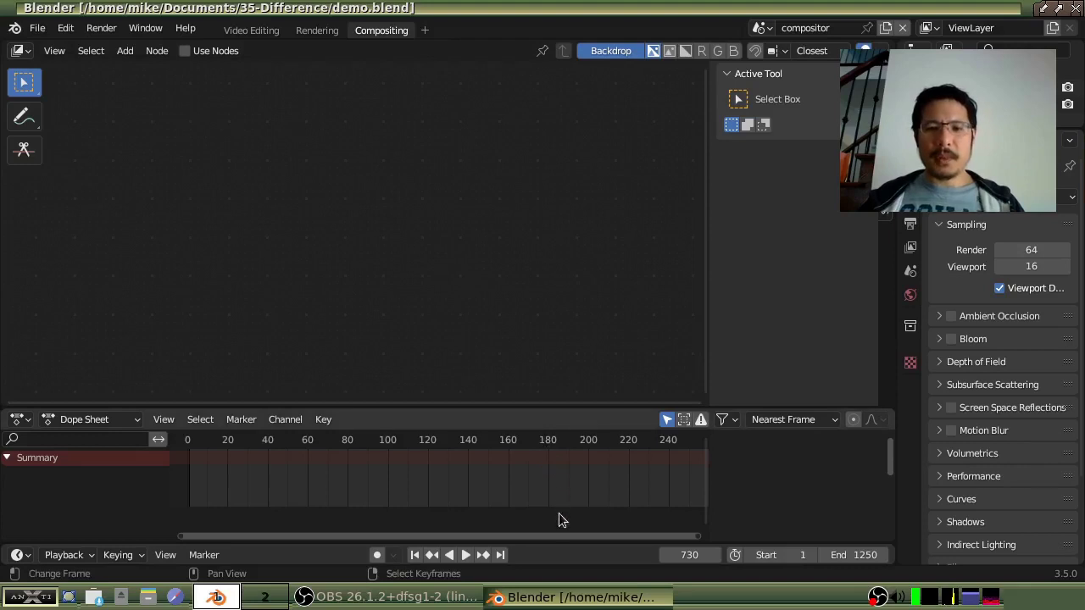
{"action": "left_click_drag", "start_coordinate": [559, 543], "coordinate": [577, 450]}
{"action": "key", "text": "Home"}
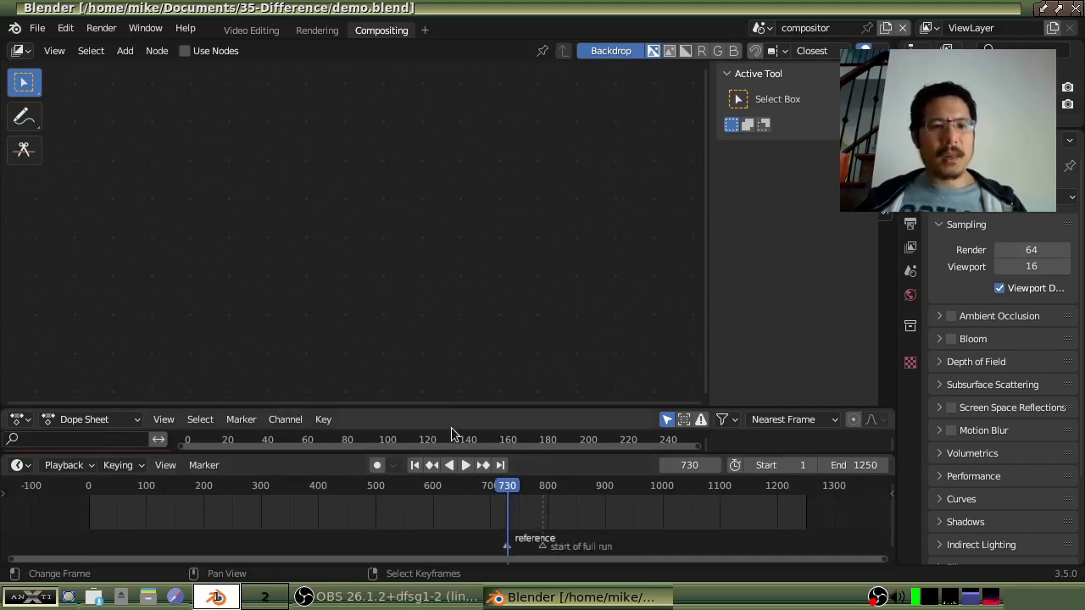
Enlarge the node editor area down to the dope sheet header and enable node use for the compositor scene.
{"action": "left_click_drag", "start_coordinate": [443, 405], "coordinate": [447, 460]}
{"action": "left_click", "coordinate": [357, 315]}
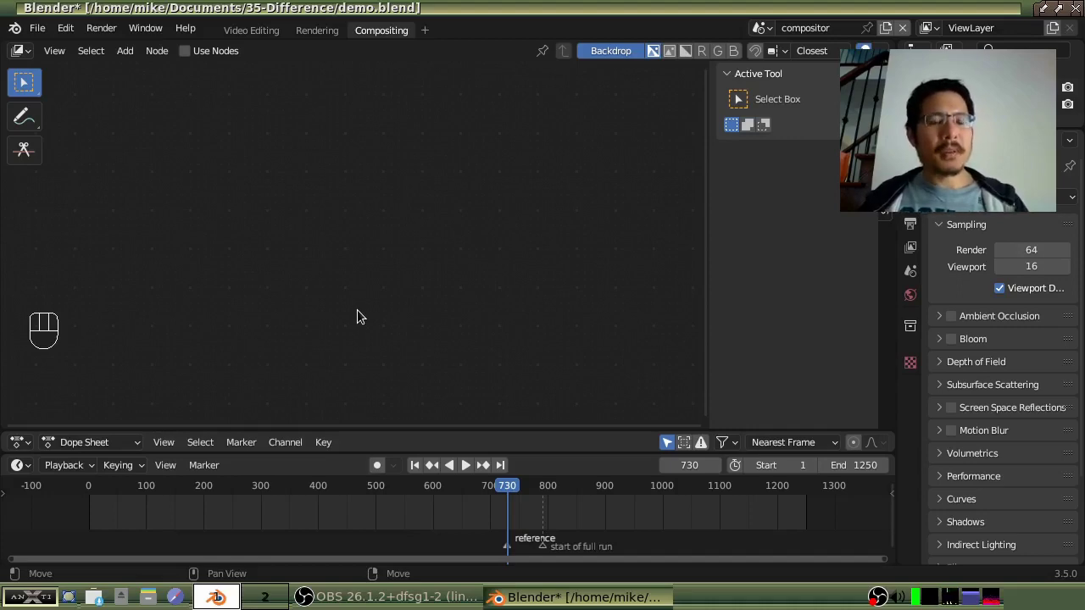
{"action": "left_click", "coordinate": [184, 50]}
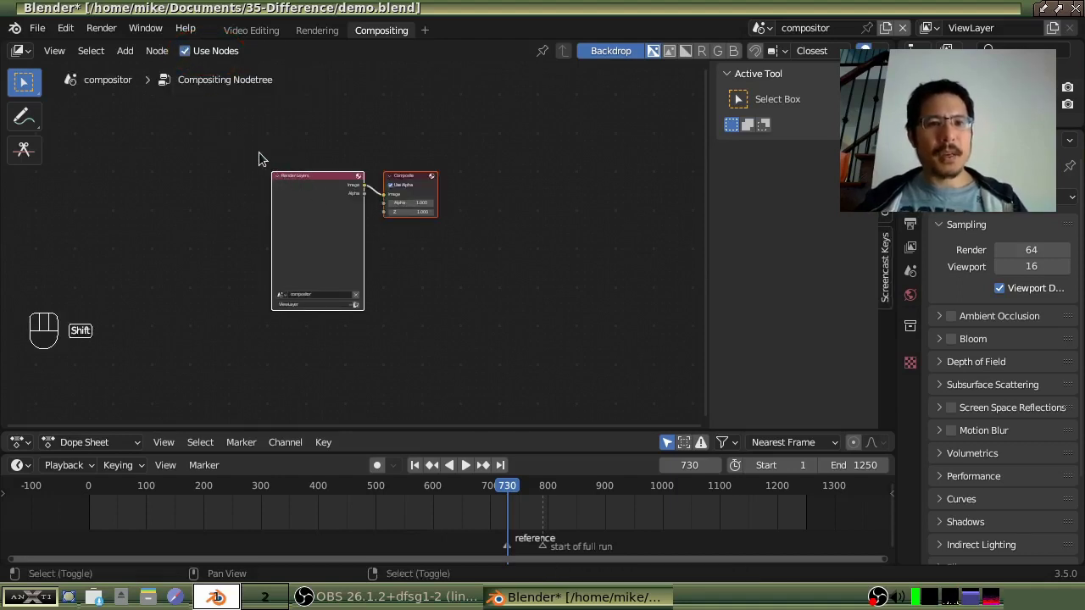
Delete the default Render Layers node from the compositing node tree.
{"action": "key", "text": "shift+b"}
{"action": "left_click_drag", "start_coordinate": [256, 152], "coordinate": [479, 354]}
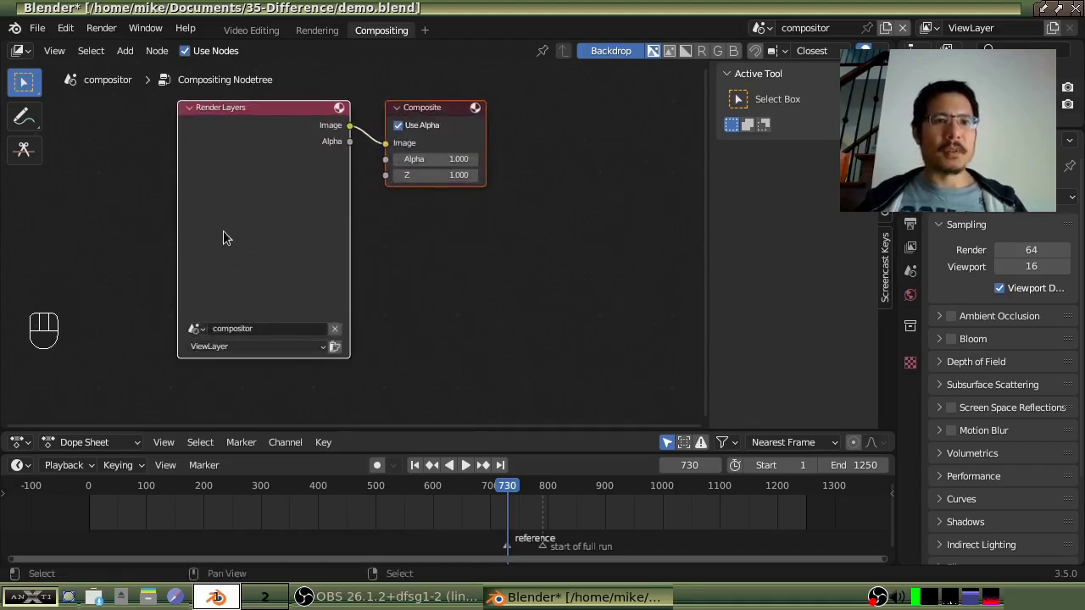
{"action": "left_click", "coordinate": [248, 110]}
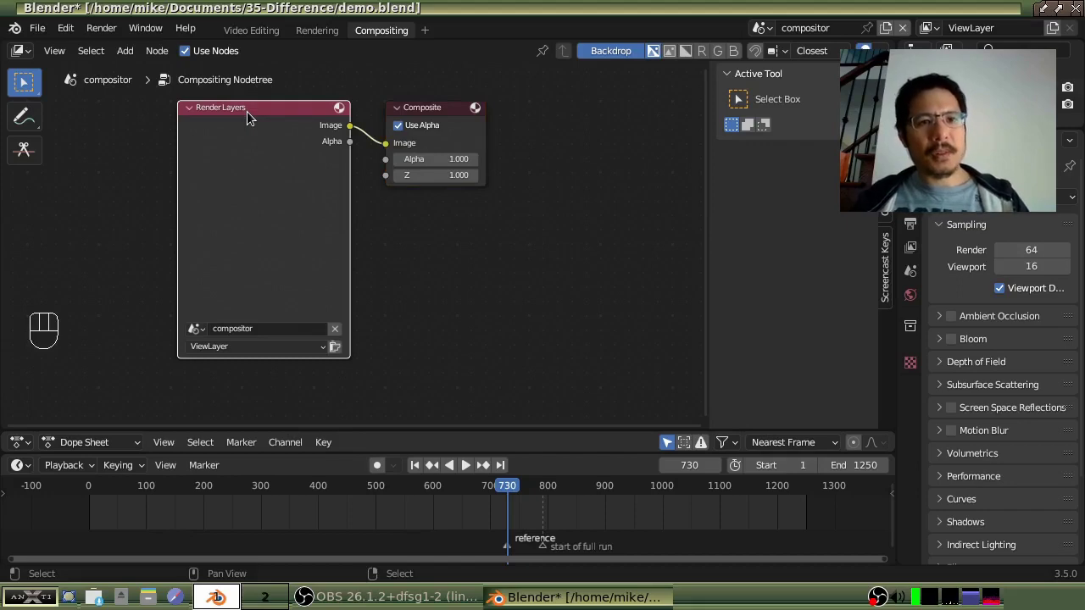
{"action": "key", "text": "x"}
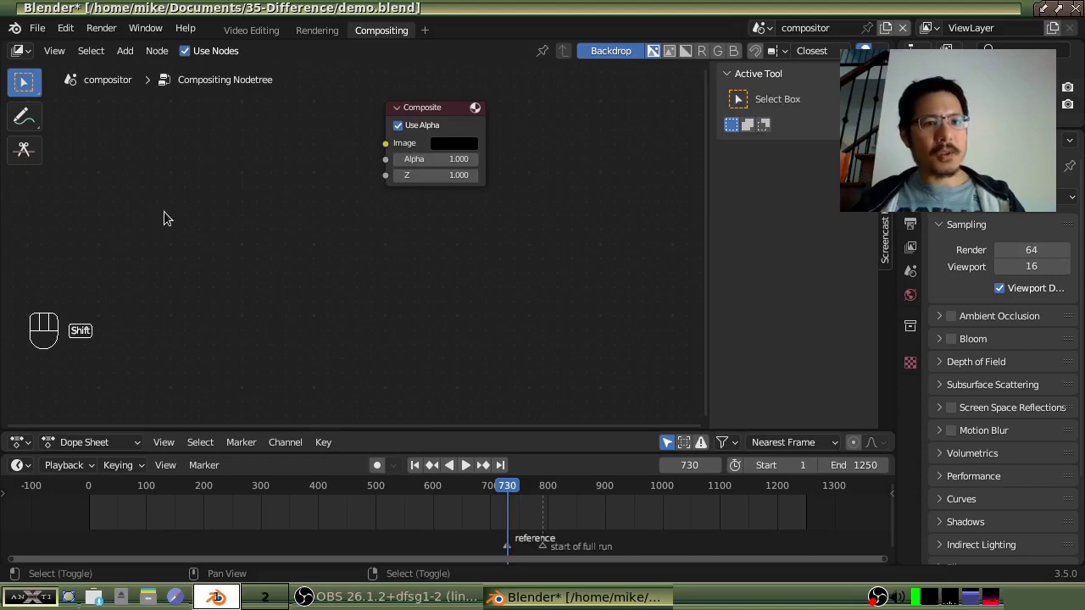
Add a Movie Clip input node beside the Composite node and load ant.mp4 from the Sources folder into it.
{"action": "key", "text": "shift+a"}
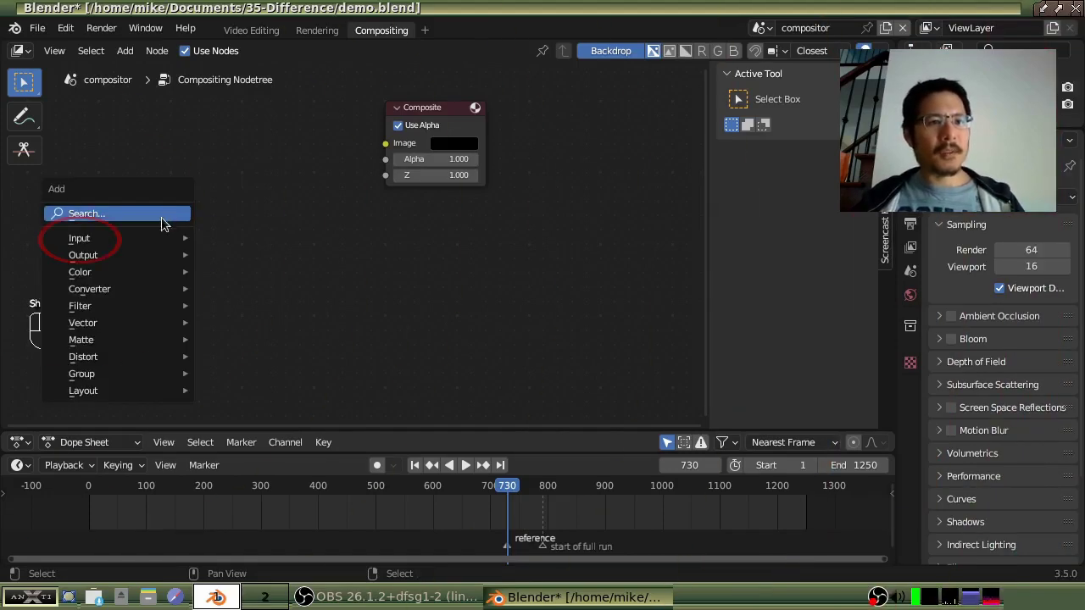
{"action": "mouse_move", "coordinate": [132, 237]}
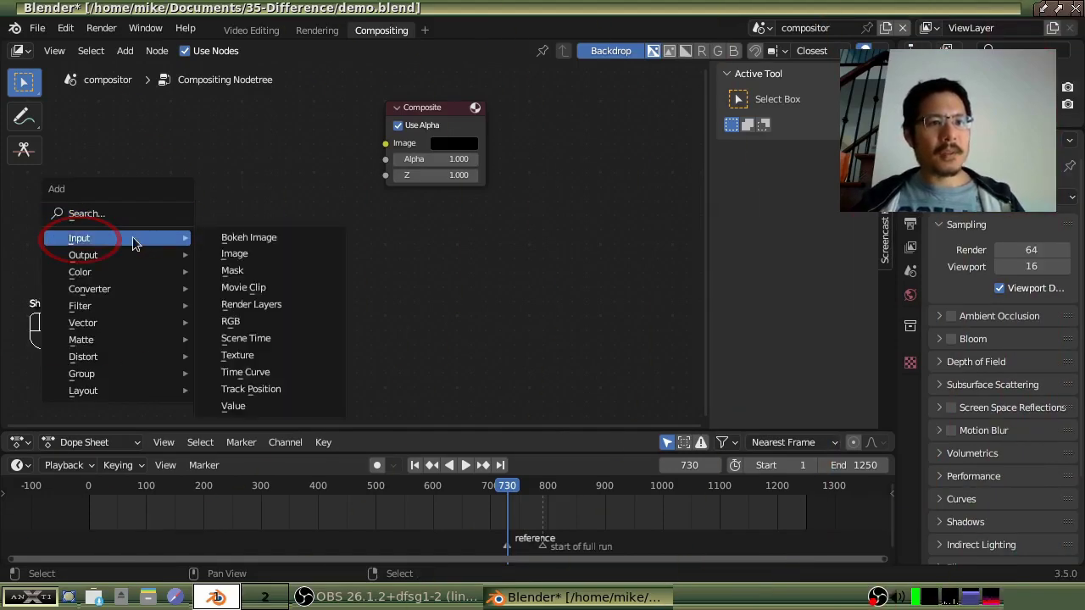
{"action": "left_click", "coordinate": [255, 291]}
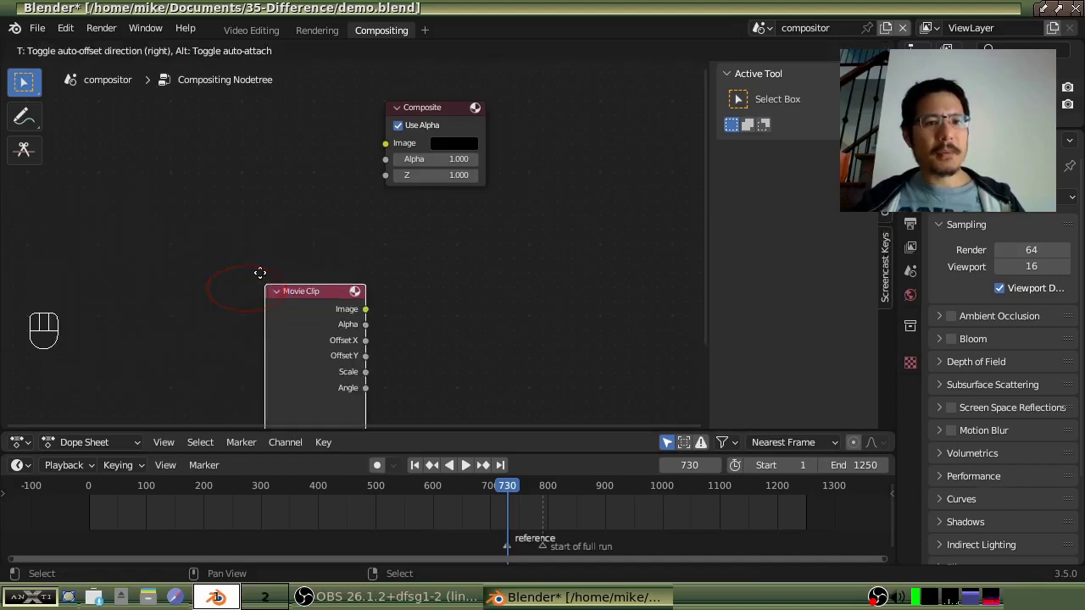
{"action": "left_click", "coordinate": [178, 123]}
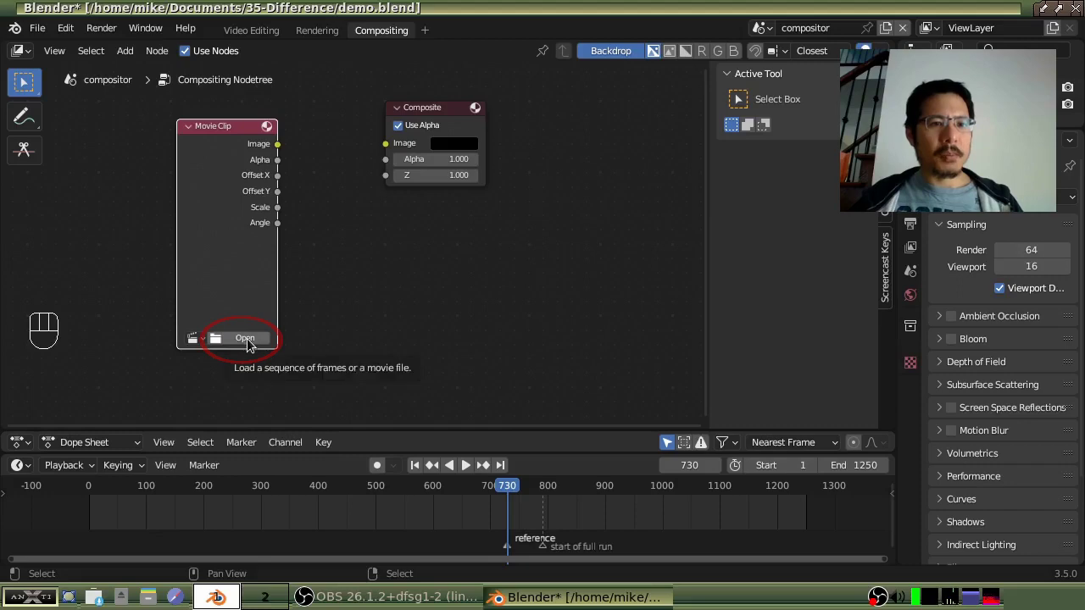
{"action": "left_click", "coordinate": [245, 339]}
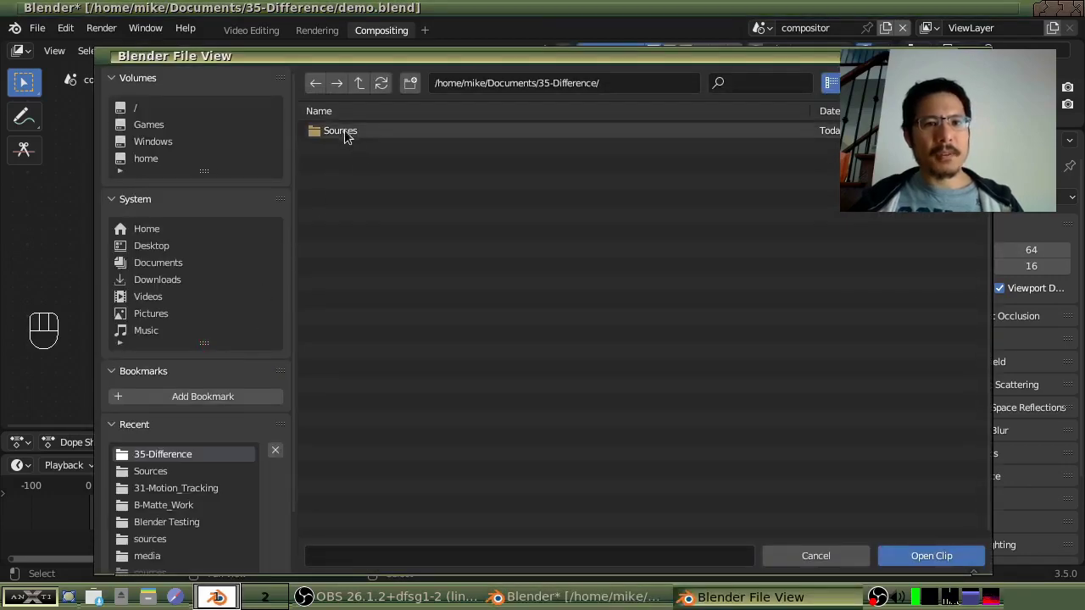
{"action": "double_click", "coordinate": [345, 132]}
{"action": "left_click", "coordinate": [344, 149]}
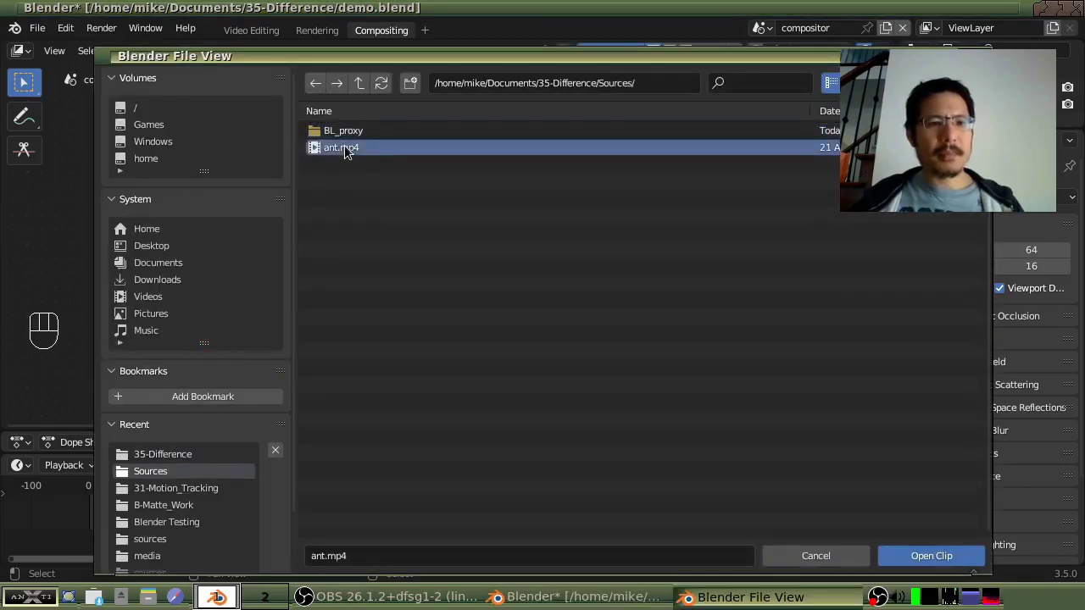
{"action": "double_click", "coordinate": [344, 148]}
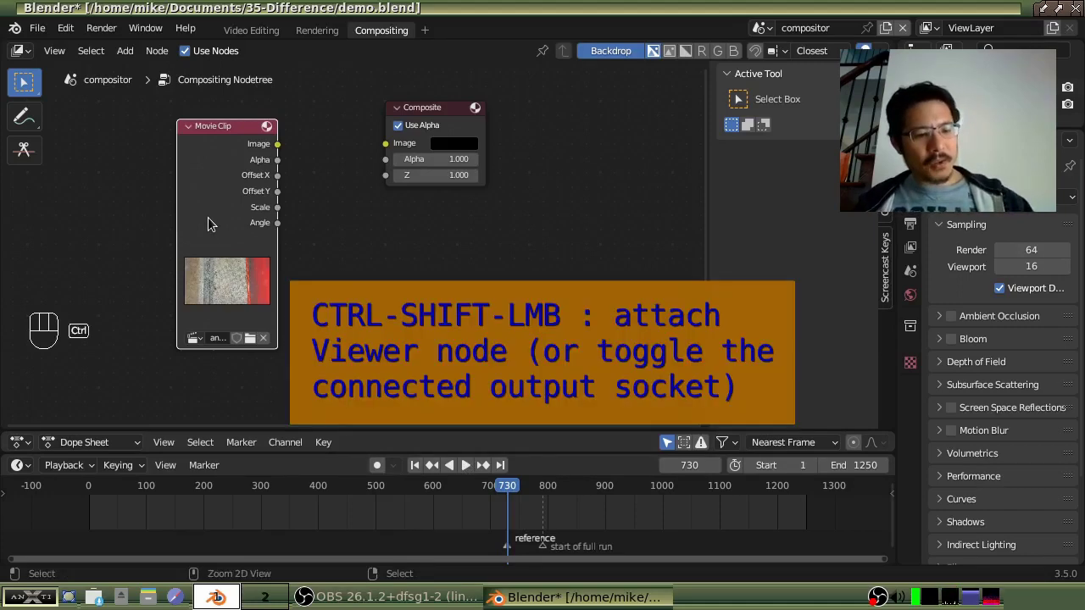
Preview the Movie Clip's image through a Viewer node placed beyond the Composite node, with the backdrop fitted to the editor.
{"action": "key", "text": "ctrl+shift"}
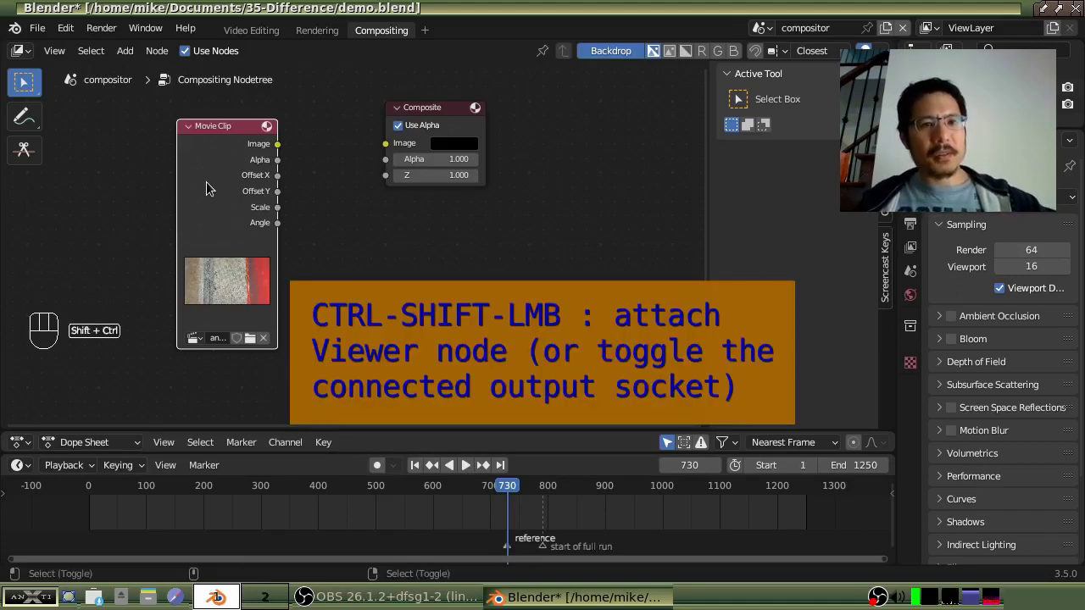
{"action": "left_click", "coordinate": [210, 189], "text": "ctrl+shift"}
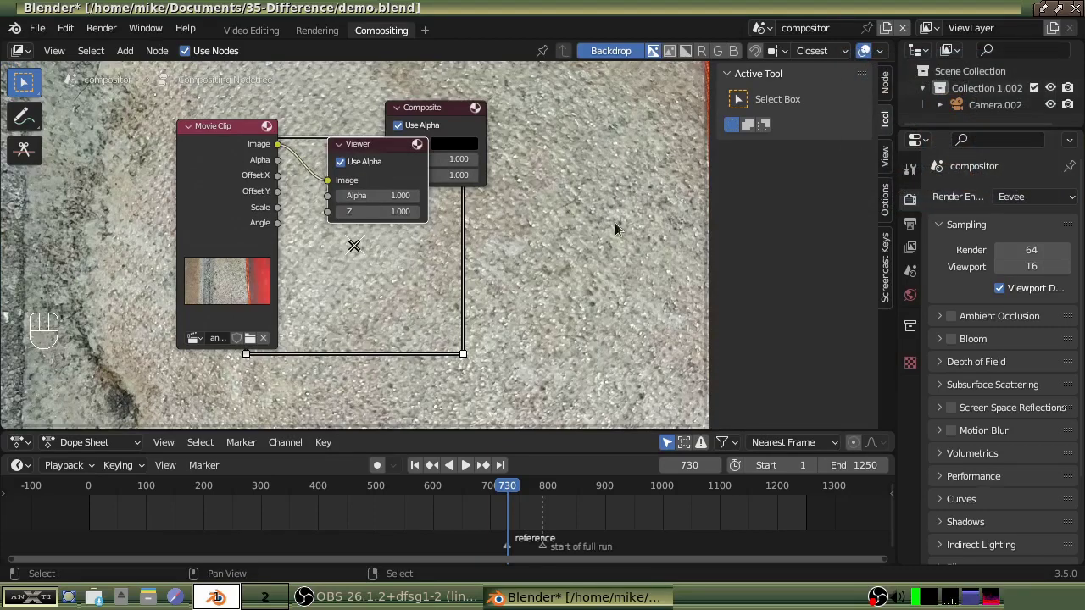
{"action": "left_click", "coordinate": [884, 158]}
{"action": "left_click", "coordinate": [796, 200]}
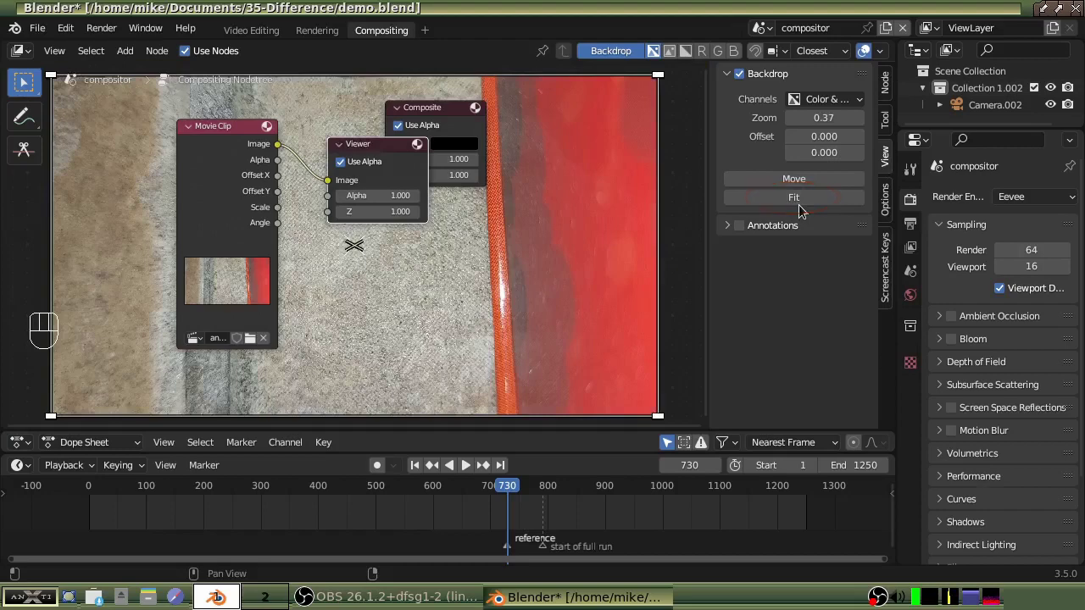
{"action": "left_click", "coordinate": [885, 83]}
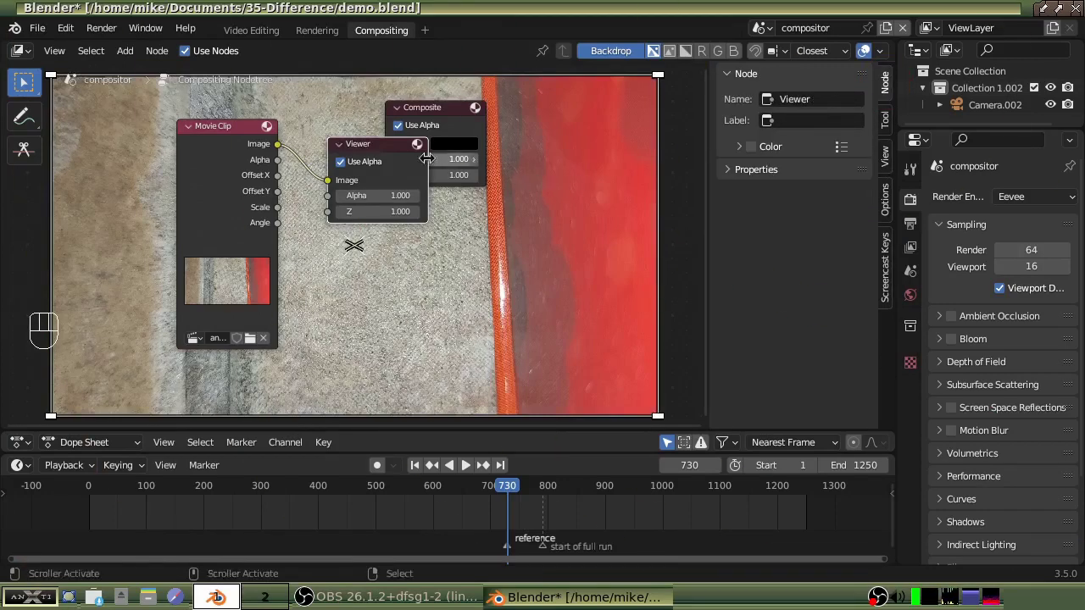
{"action": "left_click_drag", "start_coordinate": [367, 146], "coordinate": [607, 200]}
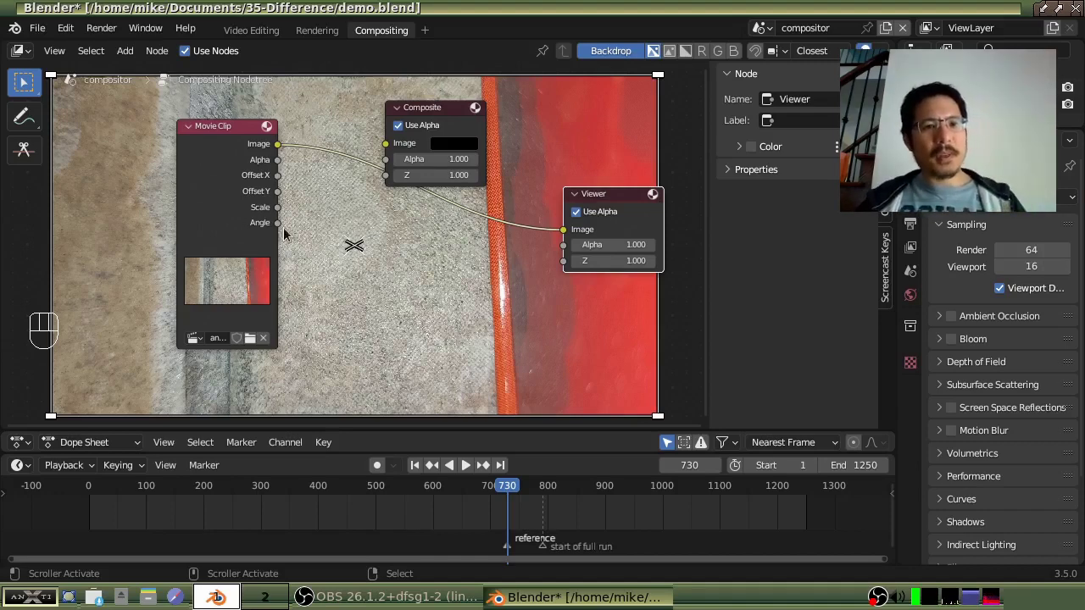
Add an Image input node beside the Movie Clip node and widen it slightly.
{"action": "key", "text": "shift+a"}
{"action": "mouse_move", "coordinate": [302, 232]}
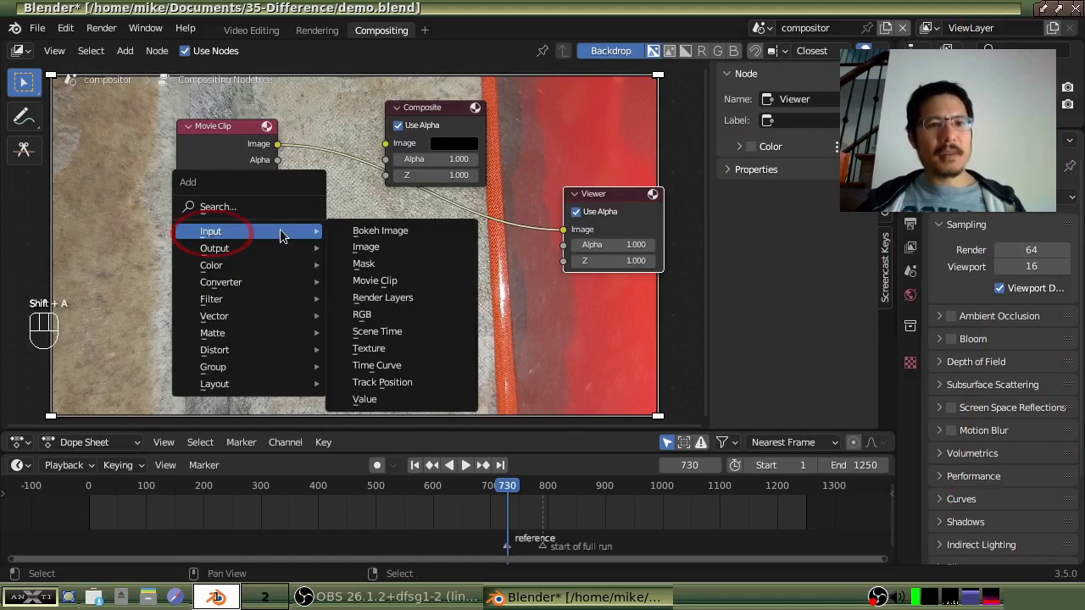
{"action": "left_click", "coordinate": [375, 248]}
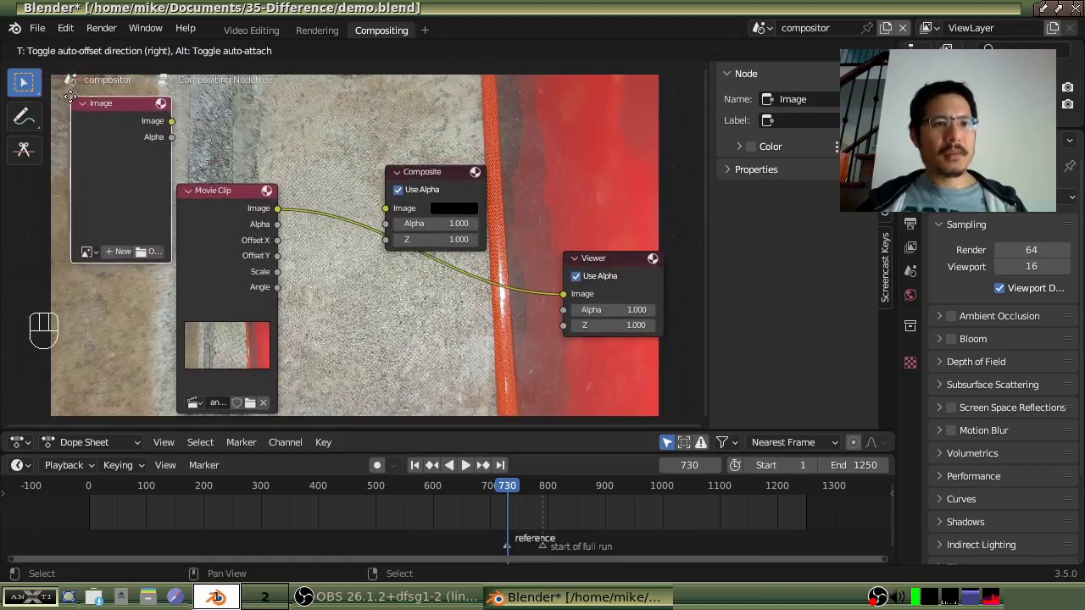
{"action": "left_click", "coordinate": [71, 116]}
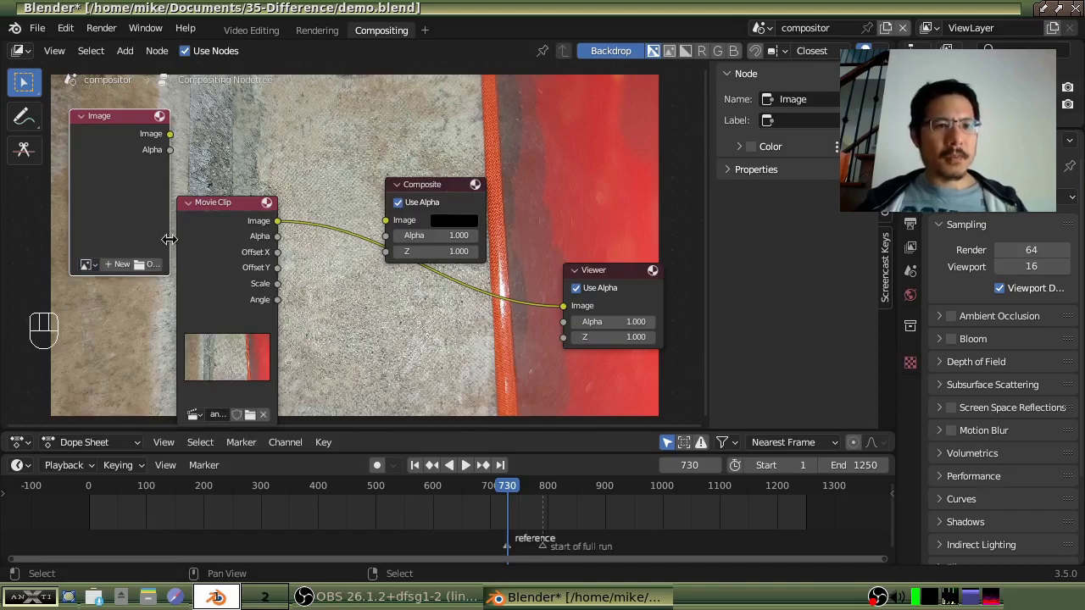
{"action": "left_click_drag", "start_coordinate": [170, 234], "coordinate": [185, 234]}
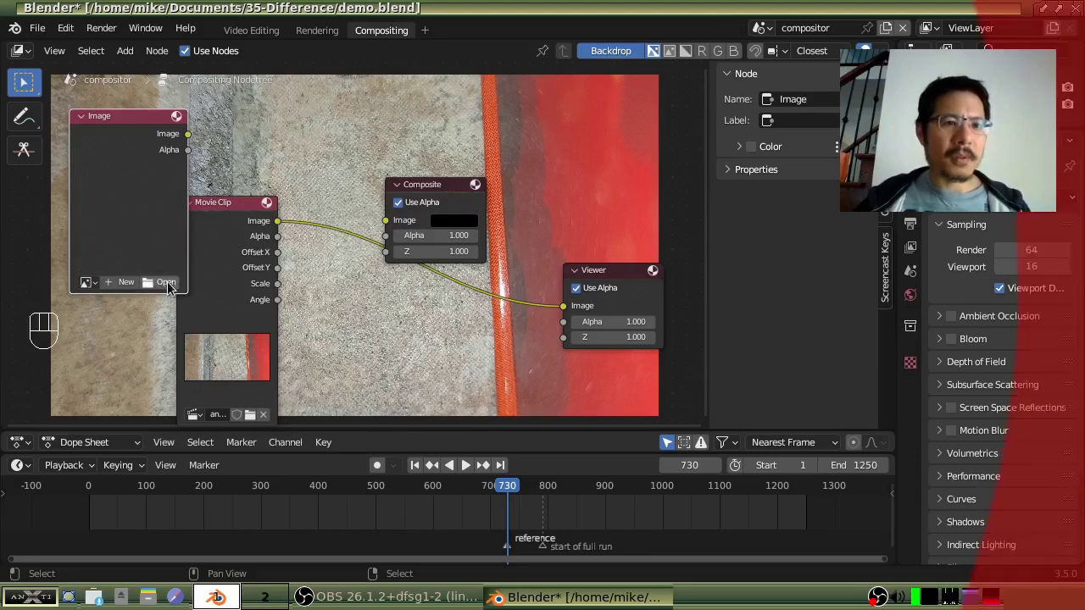
Load ant.mp4 from the Sources folder into the Image node.
{"action": "left_click", "coordinate": [162, 284]}
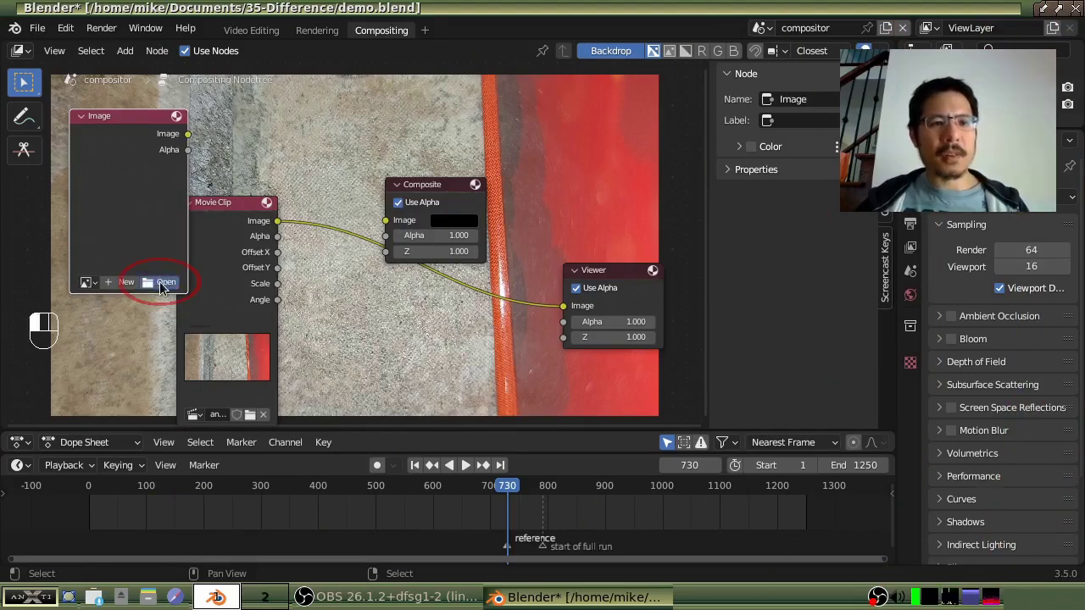
{"action": "left_click", "coordinate": [343, 132]}
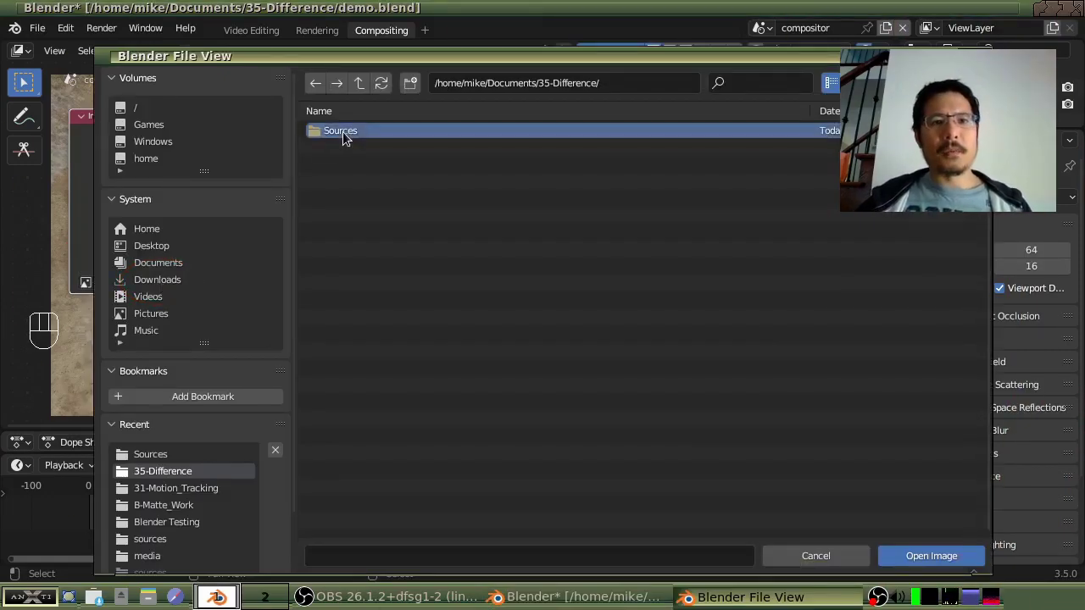
{"action": "double_click", "coordinate": [342, 131]}
{"action": "left_click", "coordinate": [342, 151]}
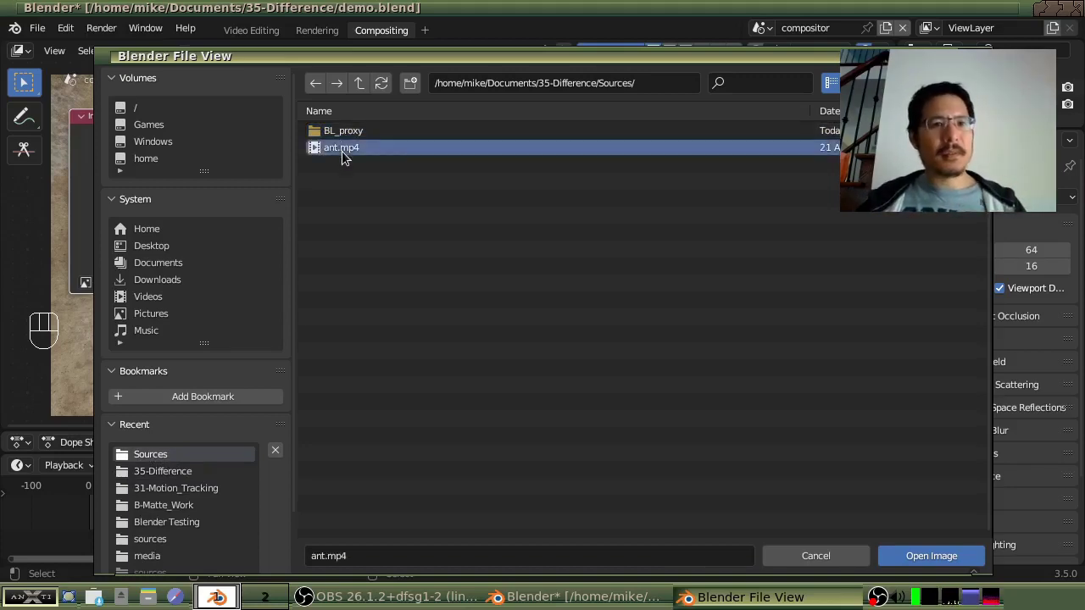
{"action": "double_click", "coordinate": [341, 151]}
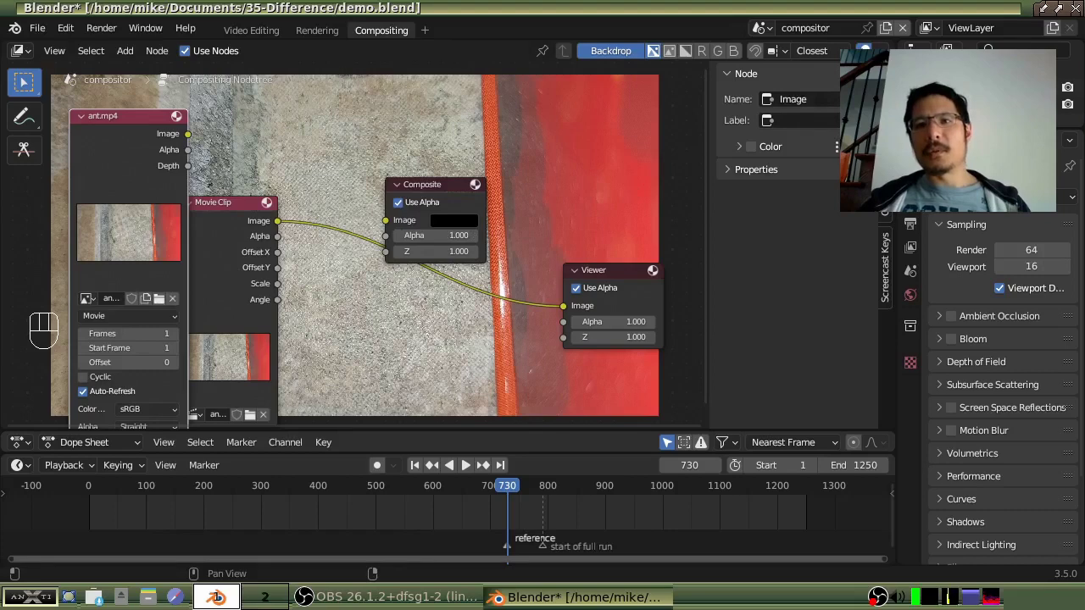
Set the Image node's frame offset to 729 in its properties, after widening the sidebar.
{"action": "left_click", "coordinate": [726, 172]}
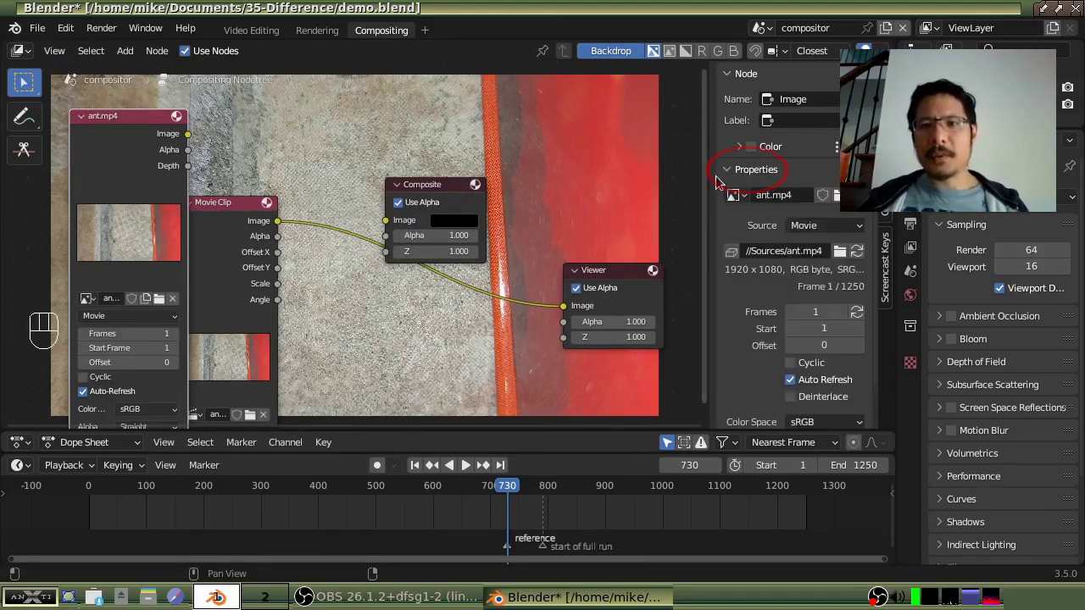
{"action": "left_click_drag", "start_coordinate": [710, 178], "coordinate": [681, 181]}
{"action": "scroll", "coordinate": [741, 230], "scroll_direction": "down", "scroll_amount": 2}
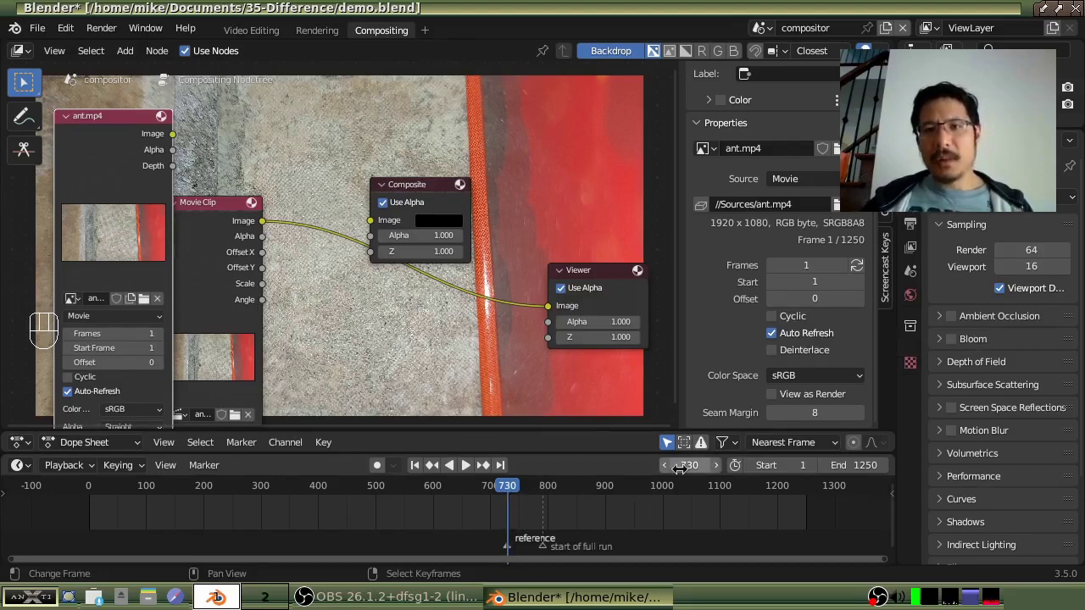
{"action": "left_click", "coordinate": [792, 301]}
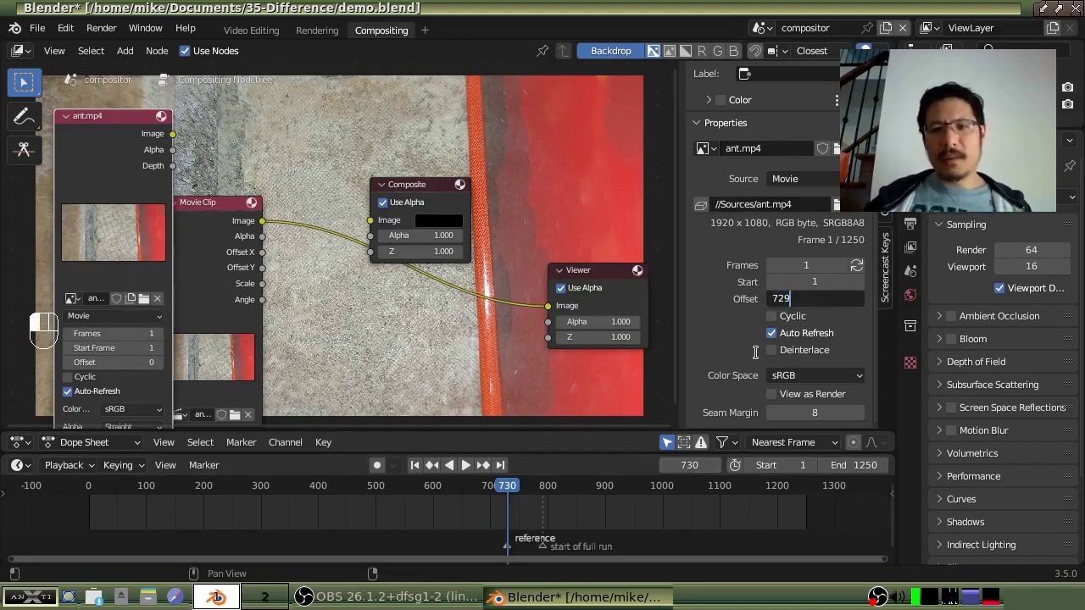
{"action": "key", "text": "Return"}
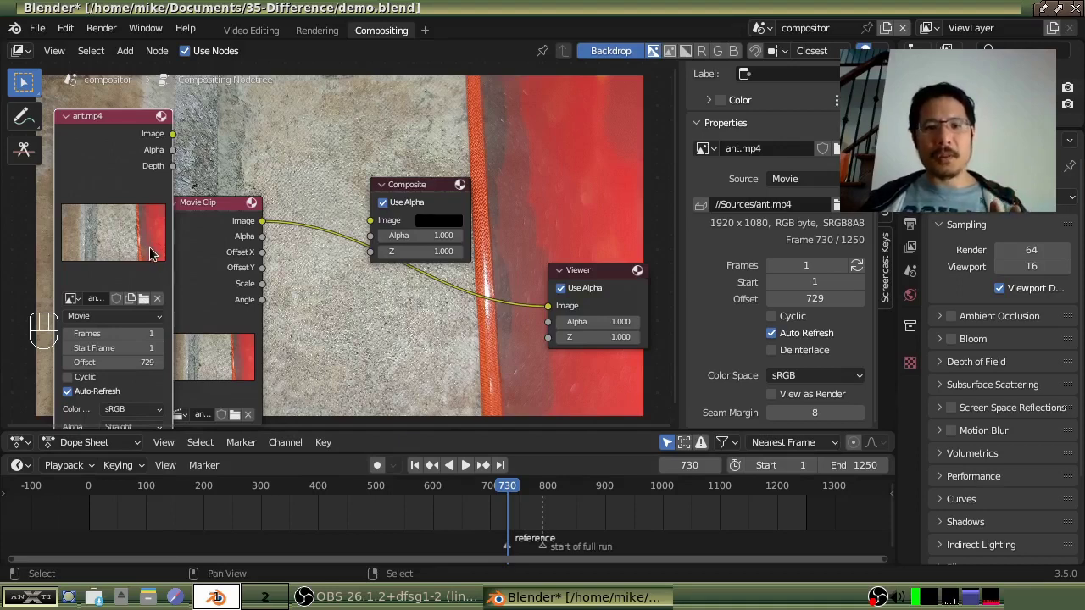
Go to frame 1042 and compare the preview thumbnails of the Image and Movie Clip nodes up close.
{"action": "left_click", "coordinate": [686, 515]}
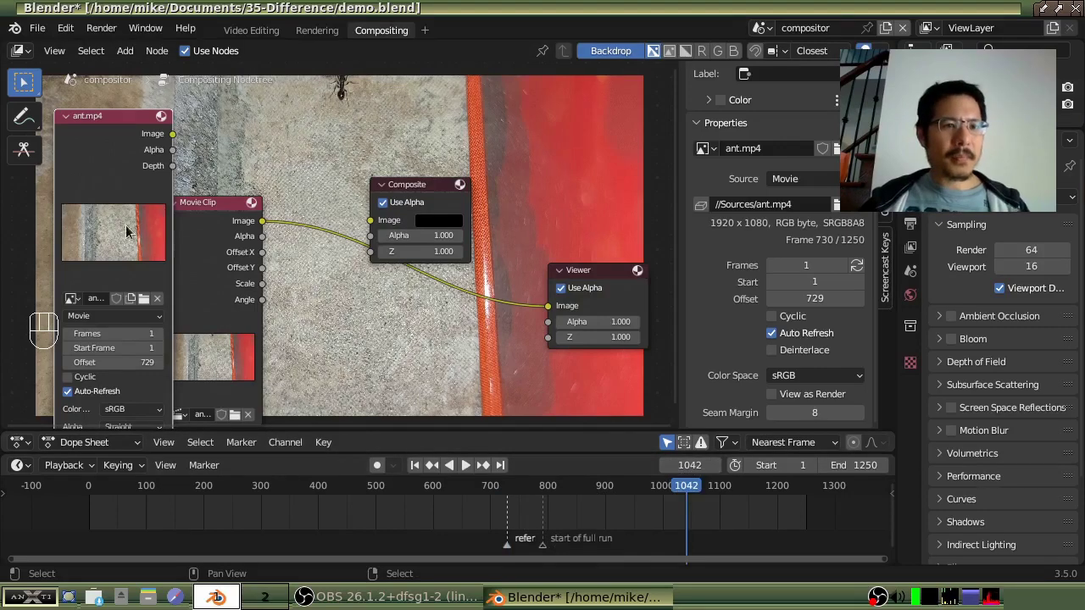
{"action": "scroll", "coordinate": [102, 220], "scroll_direction": "up", "scroll_amount": 3}
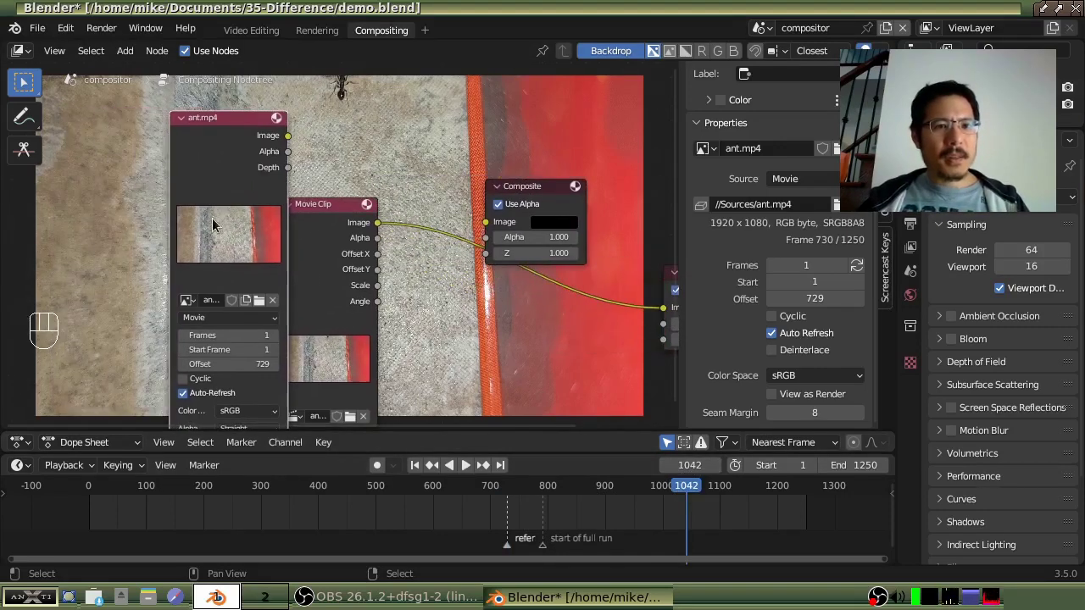
{"action": "scroll", "coordinate": [212, 250], "scroll_direction": "up", "scroll_amount": 3}
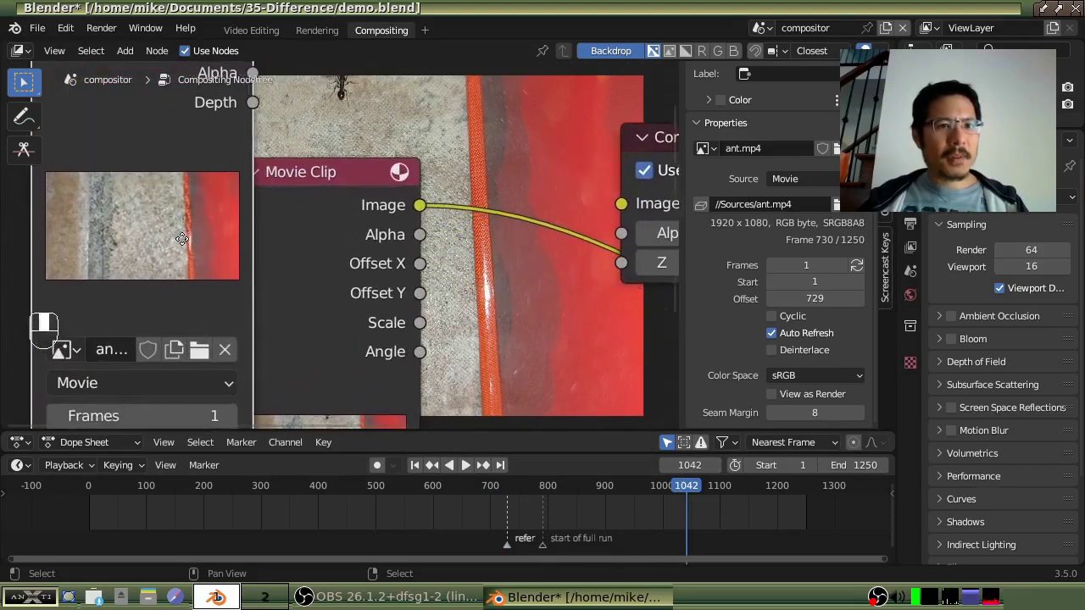
{"action": "scroll", "coordinate": [182, 210], "scroll_direction": "up", "scroll_amount": 1}
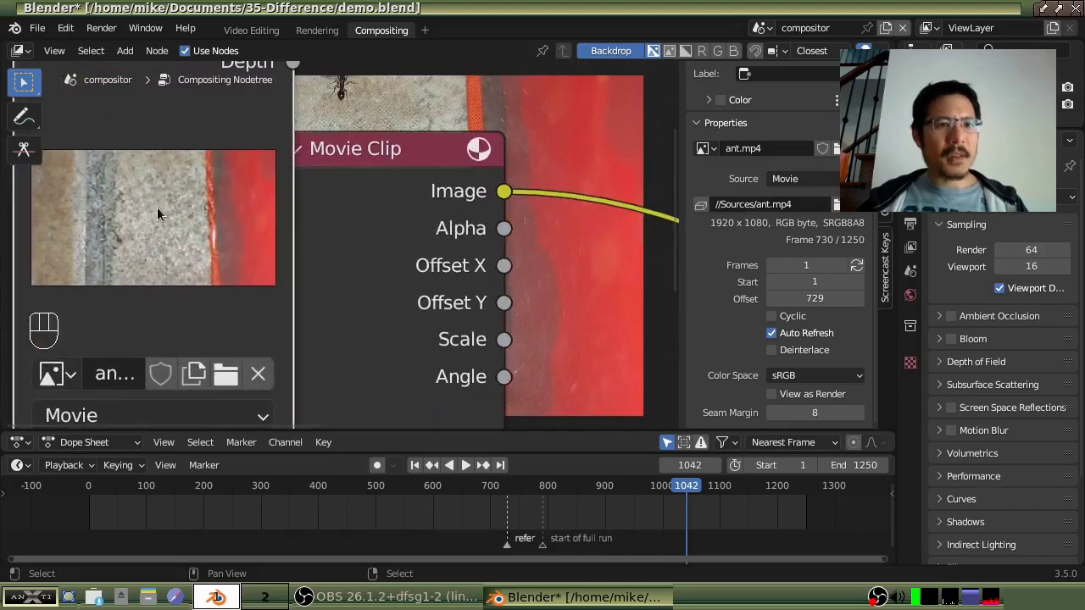
{"action": "scroll", "coordinate": [157, 207], "scroll_direction": "down", "scroll_amount": 1}
{"action": "scroll", "coordinate": [377, 250], "scroll_direction": "down", "scroll_amount": 4, "text": "shift"}
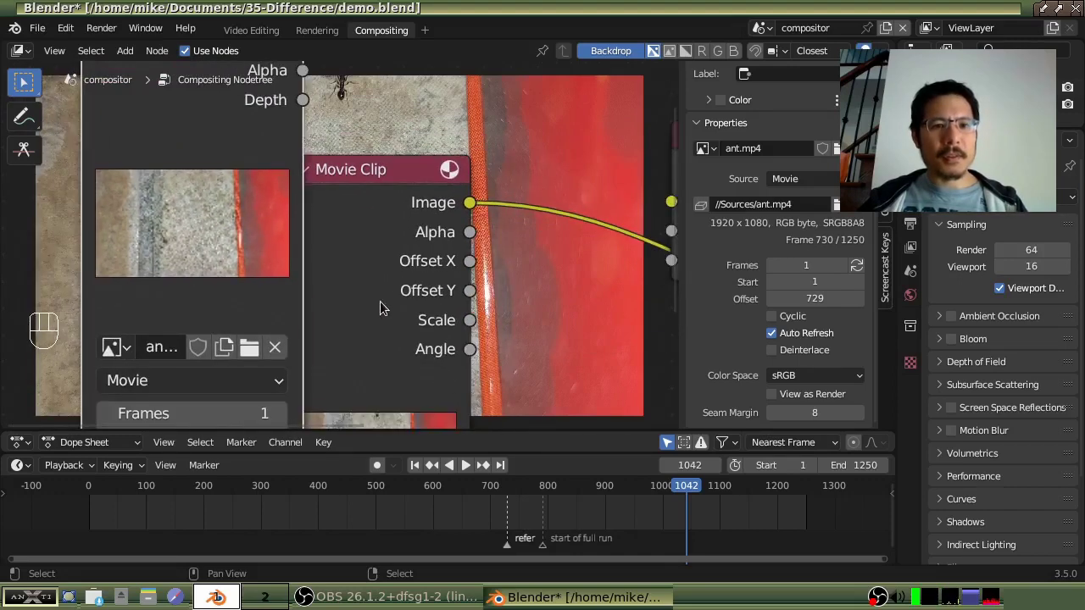
{"action": "scroll", "coordinate": [391, 282], "scroll_direction": "up", "scroll_amount": 2}
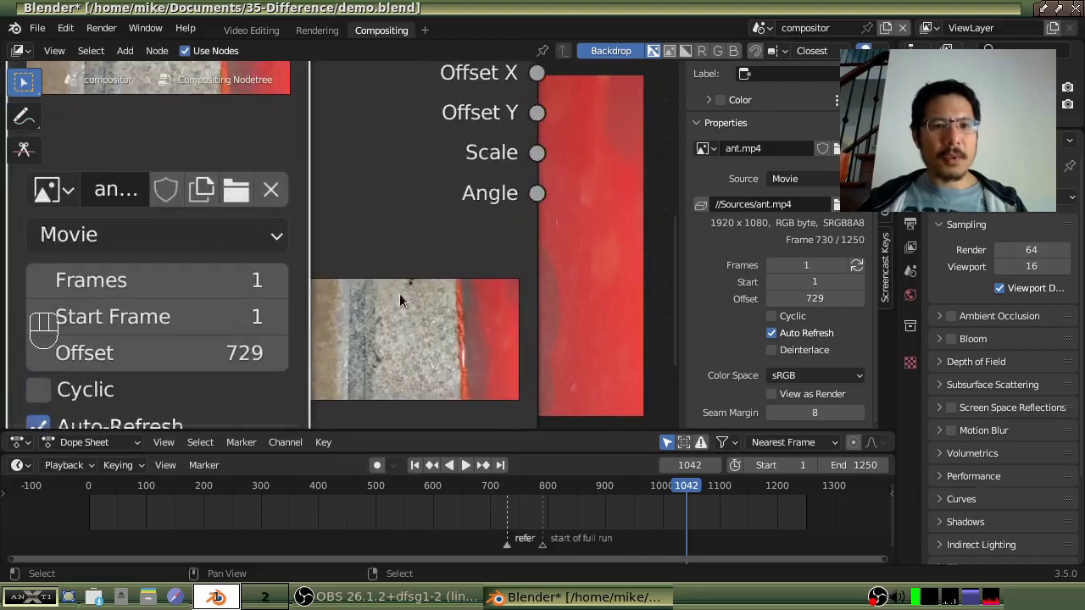
Try a frame offset of 1041 on the Image node, check its preview thumbnail, and undo the offset change.
{"action": "scroll", "coordinate": [418, 292], "scroll_direction": "down", "scroll_amount": 5}
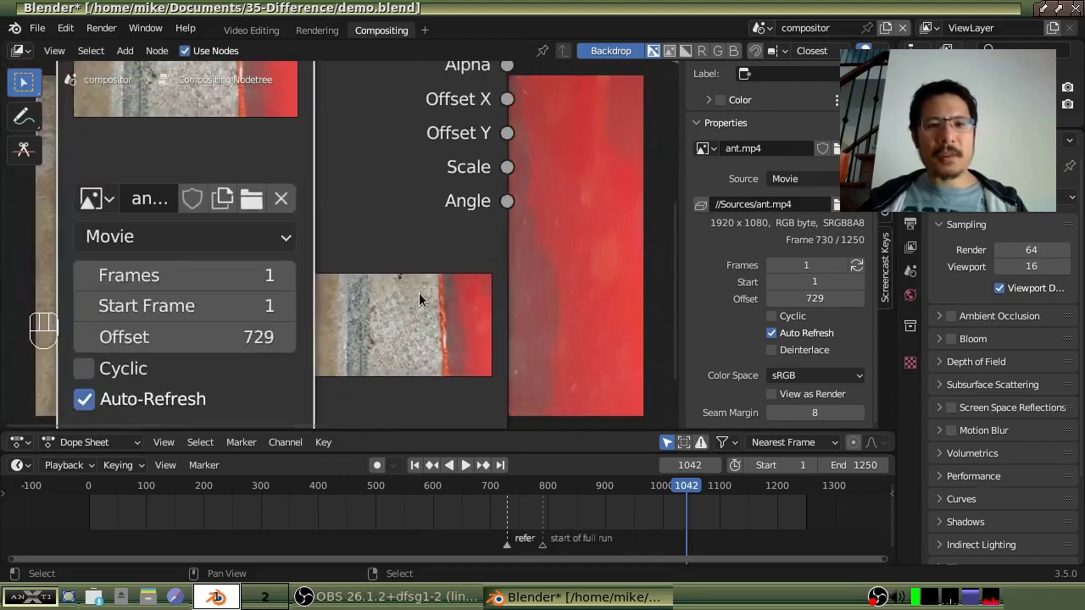
{"action": "scroll", "coordinate": [367, 215], "scroll_direction": "up", "scroll_amount": 2, "text": "shift"}
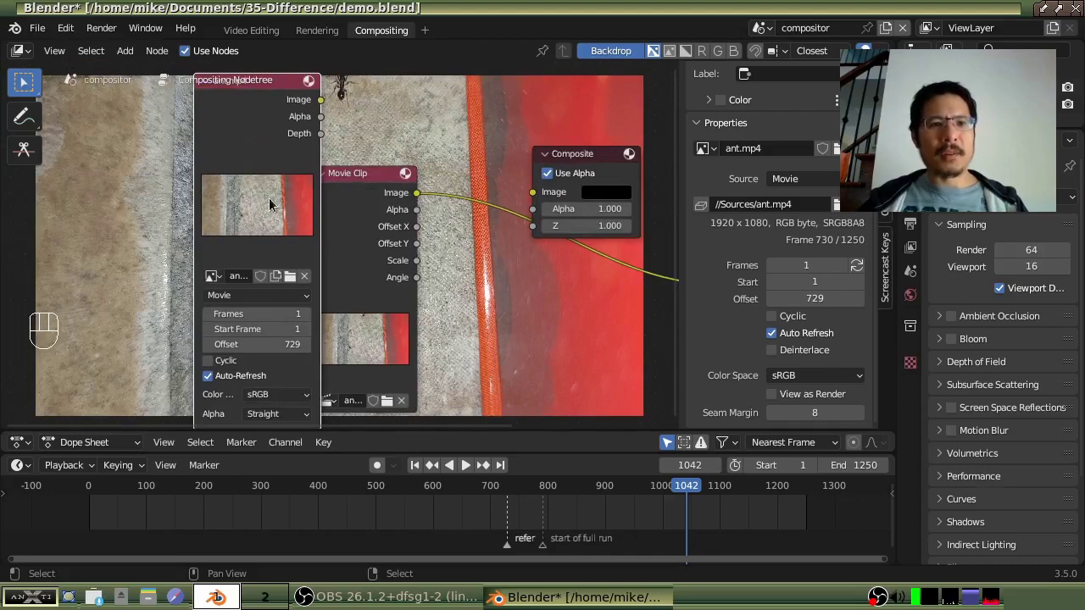
{"action": "left_click", "coordinate": [281, 344]}
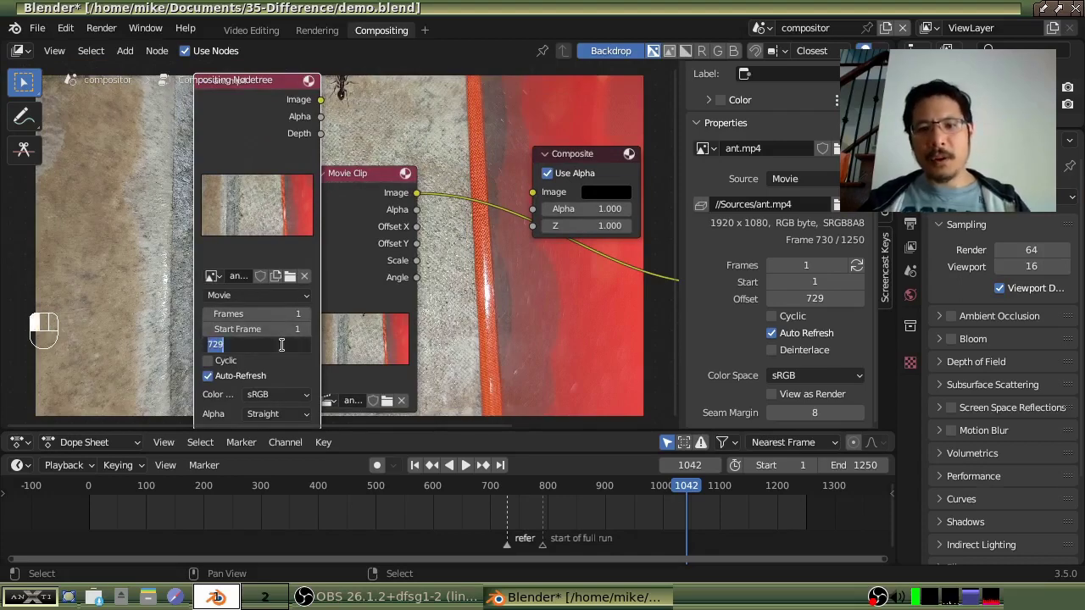
{"action": "type", "text": "1041"}
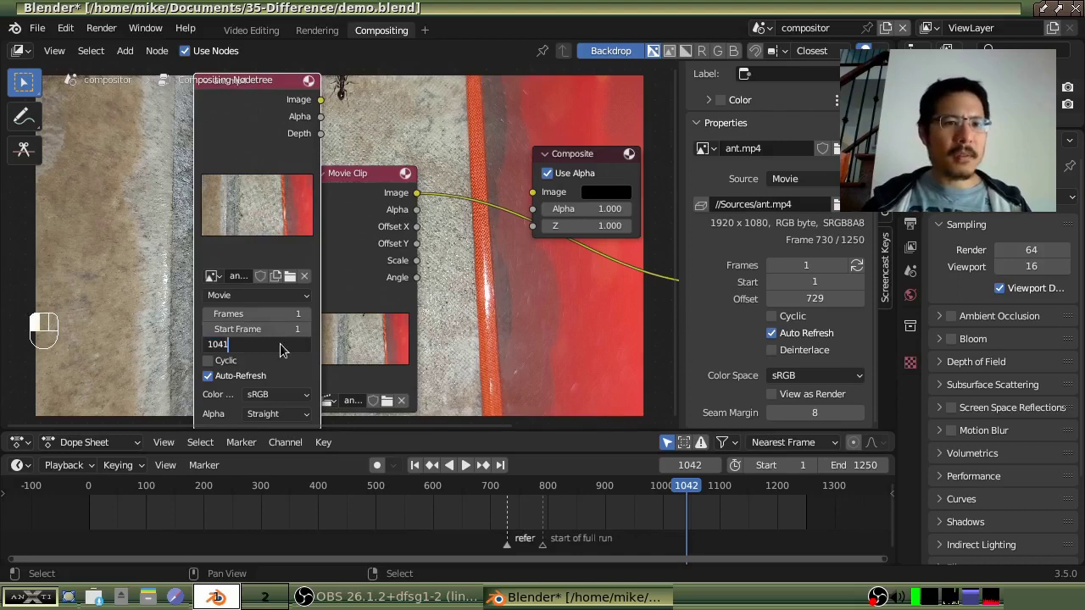
{"action": "key", "text": "Return"}
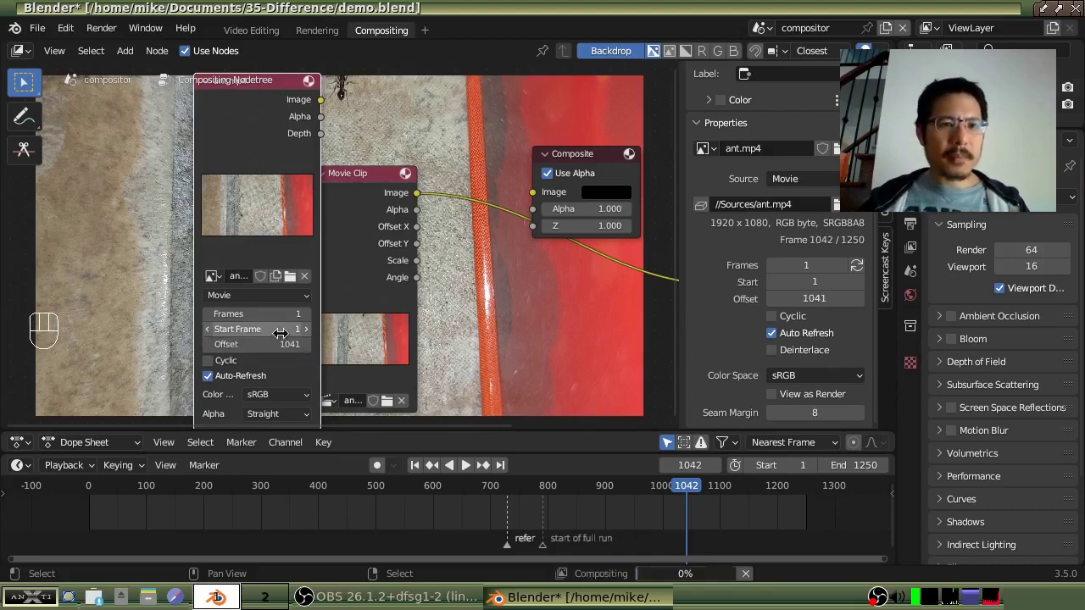
{"action": "scroll", "coordinate": [246, 185], "scroll_direction": "up", "scroll_amount": 3}
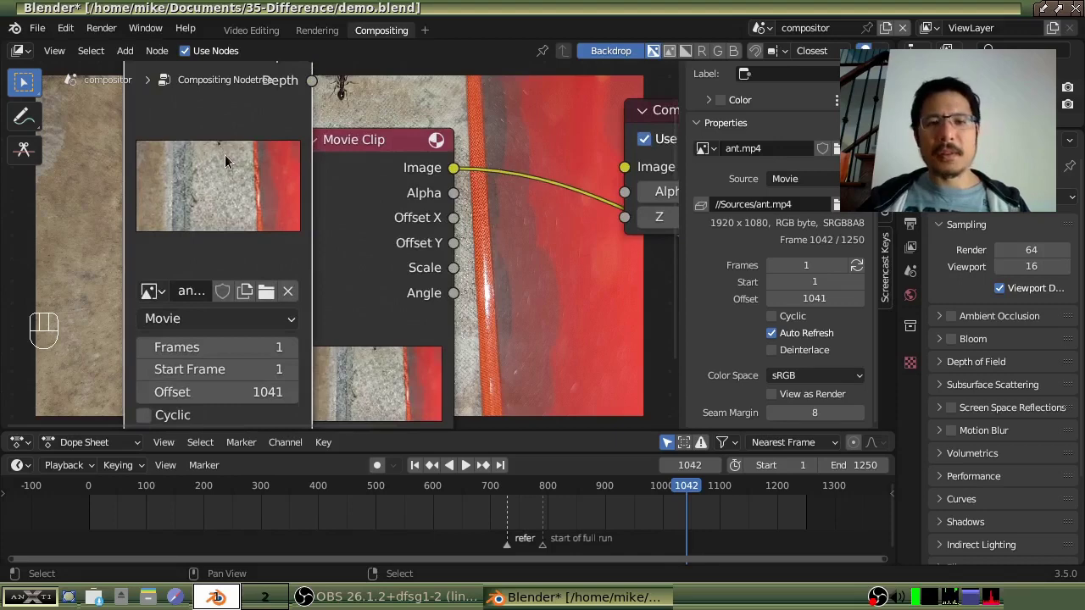
{"action": "scroll", "coordinate": [248, 251], "scroll_direction": "down", "scroll_amount": 1}
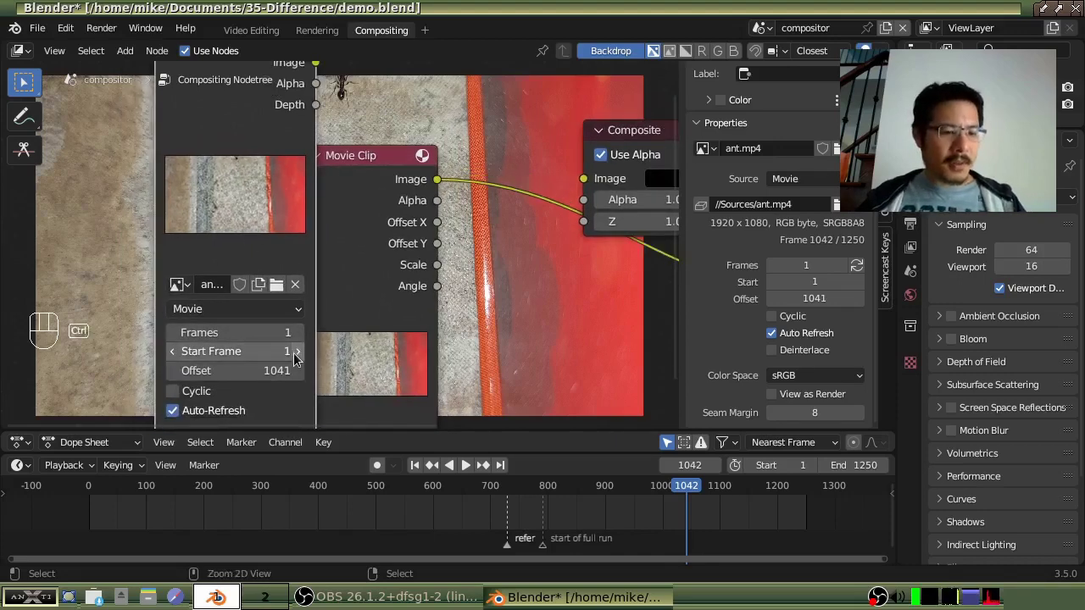
{"action": "key", "text": "ctrl+z"}
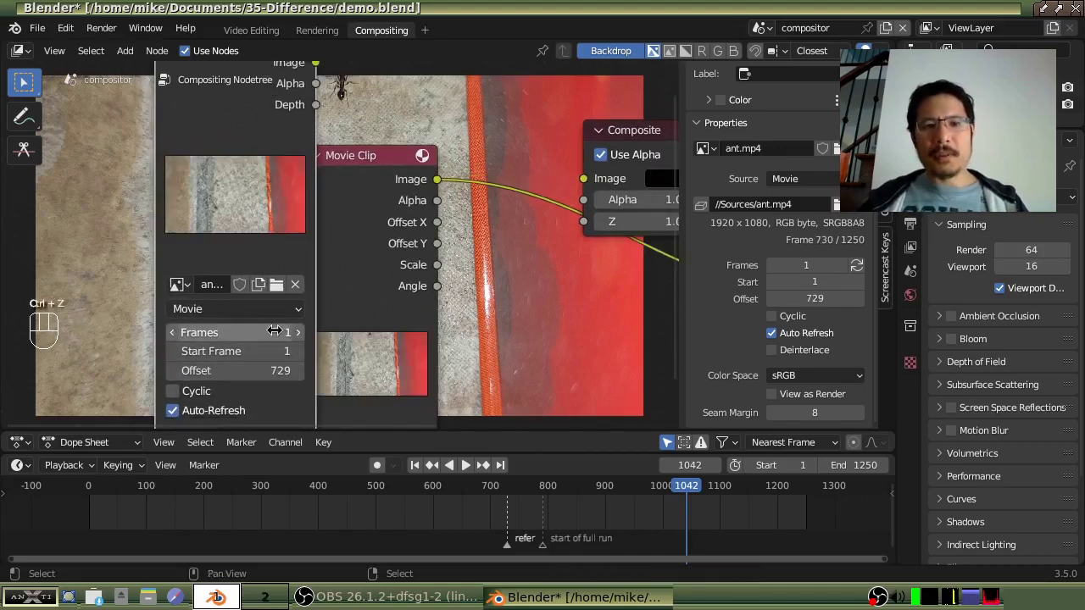
Move the ant.mp4 Image node and the Movie Clip node apart so they no longer overlap.
{"action": "scroll", "coordinate": [326, 216], "scroll_direction": "down", "scroll_amount": 2}
{"action": "scroll", "coordinate": [326, 215], "scroll_direction": "down", "scroll_amount": 1}
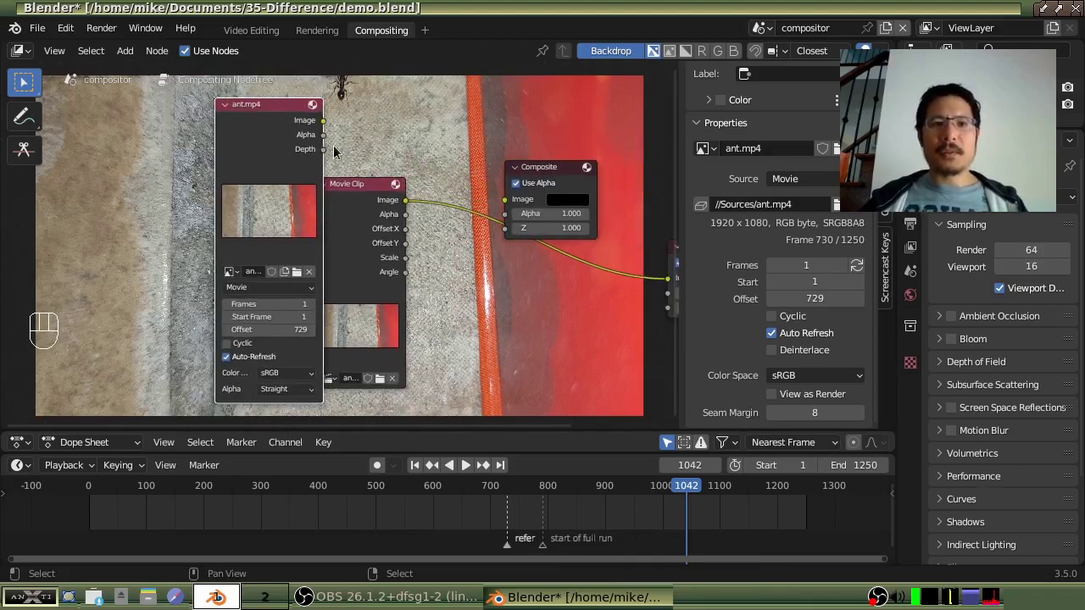
{"action": "left_click_drag", "start_coordinate": [281, 112], "coordinate": [252, 103]}
{"action": "left_click_drag", "start_coordinate": [238, 100], "coordinate": [238, 98]}
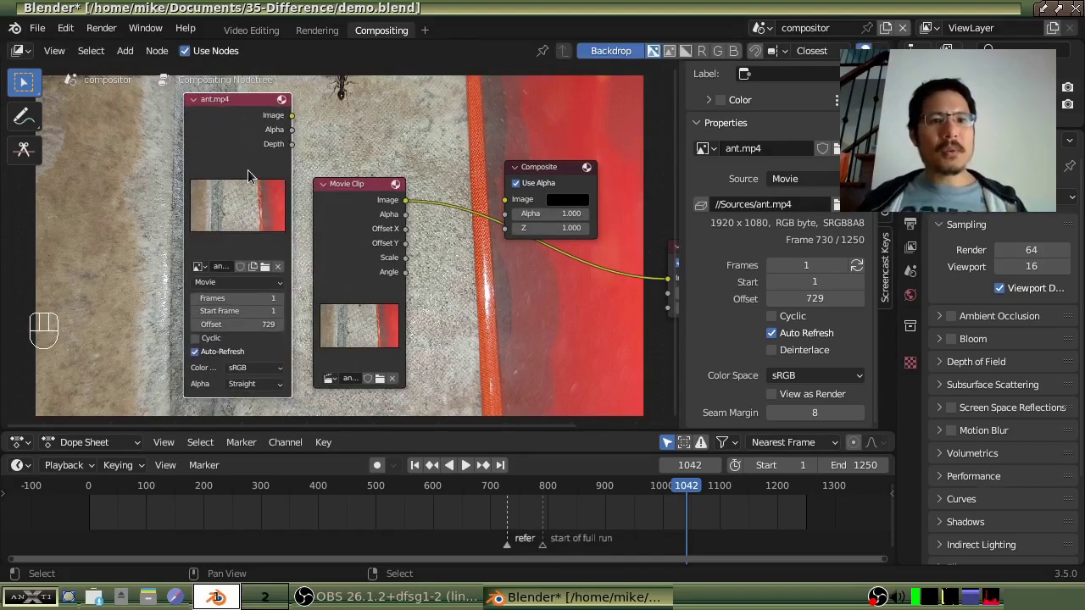
{"action": "left_click_drag", "start_coordinate": [344, 183], "coordinate": [338, 202]}
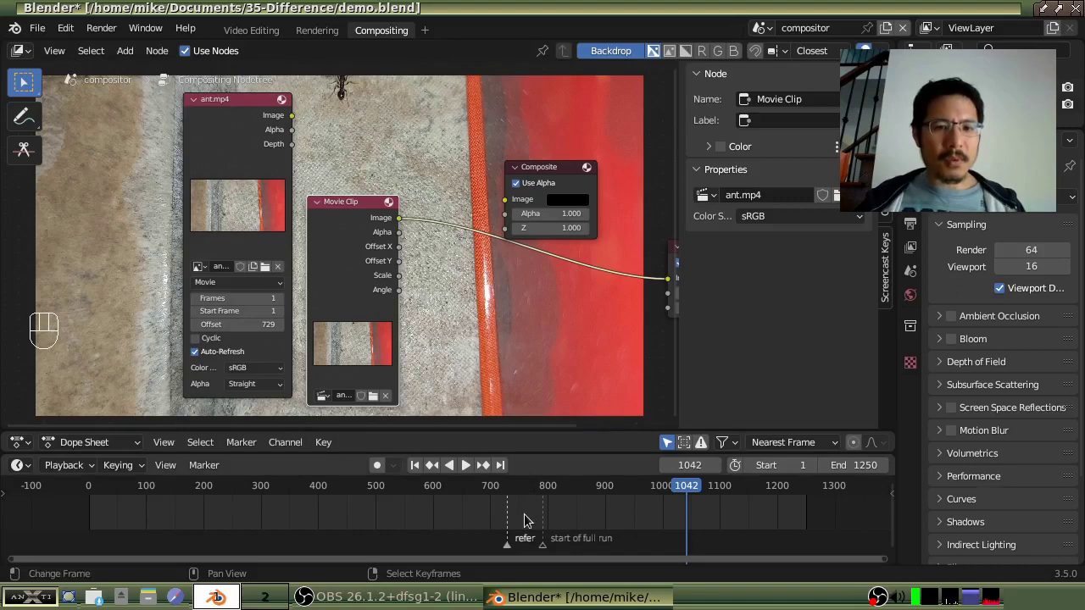
Go to reference frame 730 and add a Difference Key matte node beside the Movie Clip node.
{"action": "left_click_drag", "start_coordinate": [524, 519], "coordinate": [507, 519]}
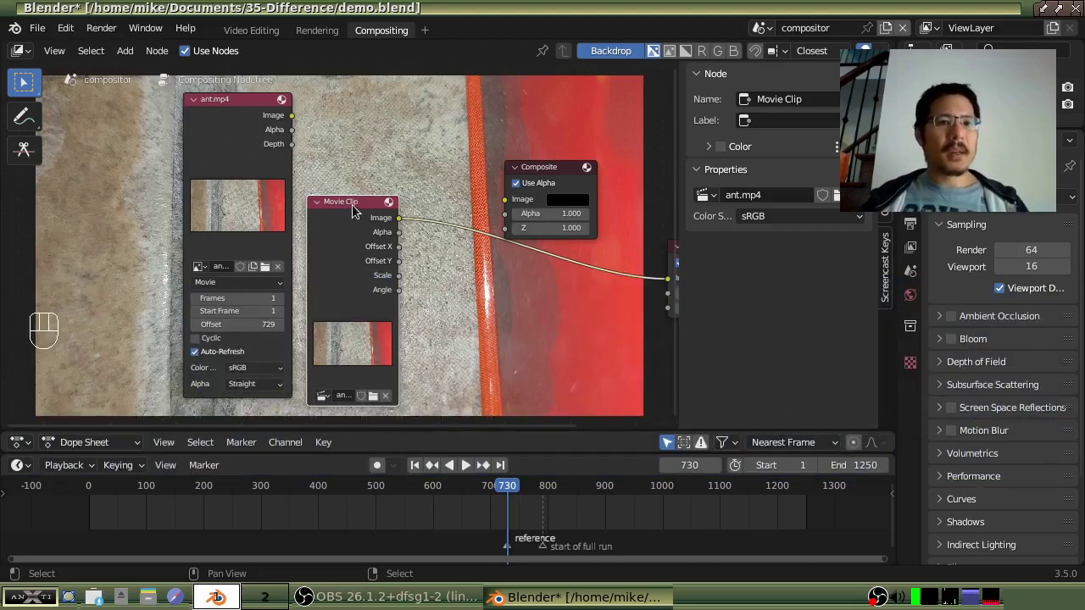
{"action": "key", "text": "shift"}
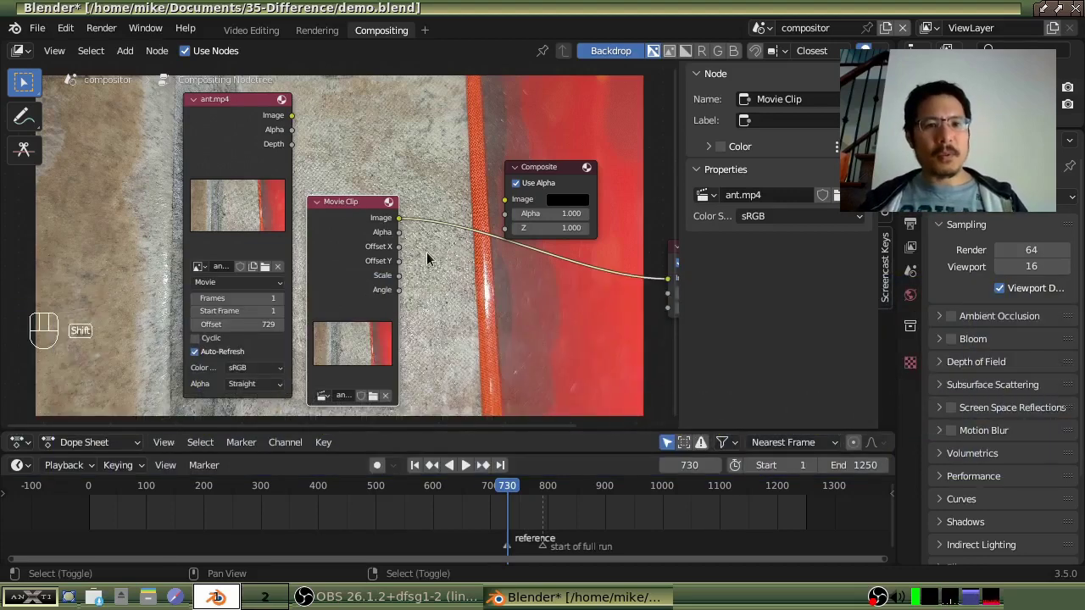
{"action": "key", "text": "shift+a"}
{"action": "mouse_move", "coordinate": [427, 253]}
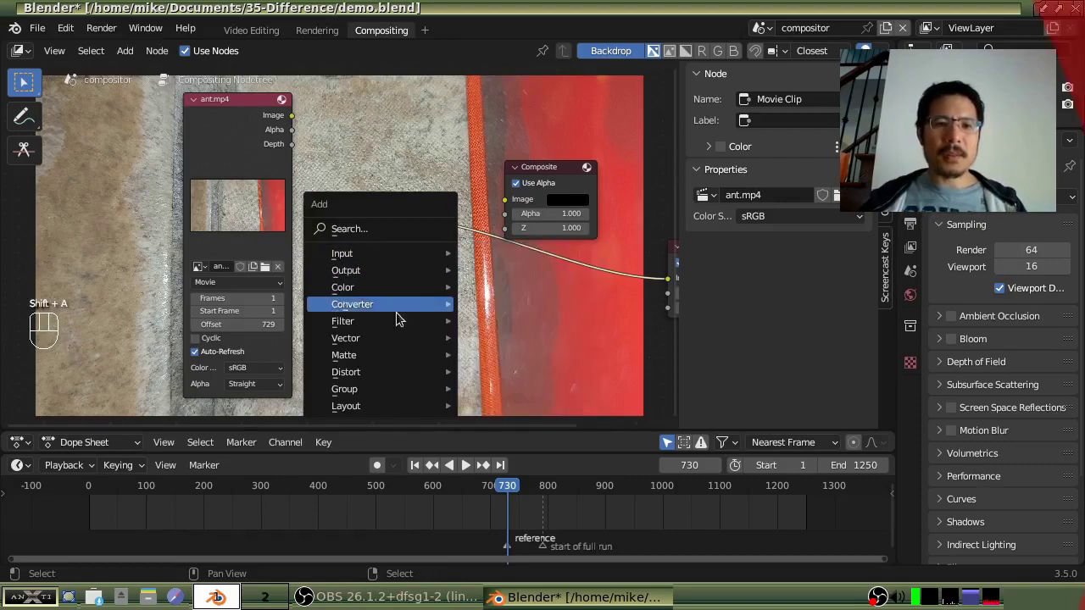
{"action": "mouse_move", "coordinate": [366, 362]}
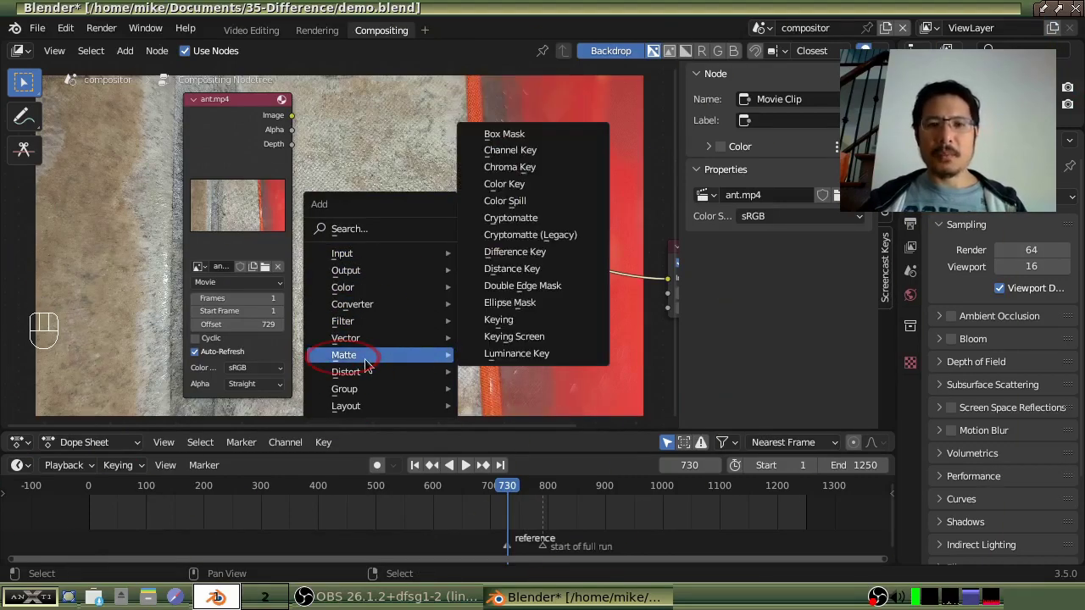
{"action": "left_click", "coordinate": [525, 257]}
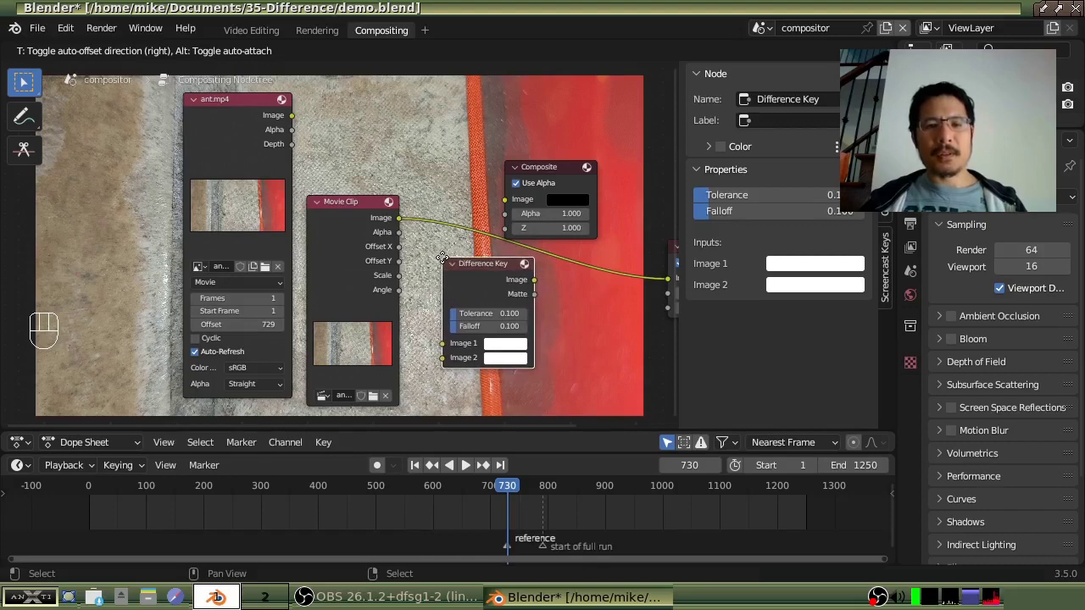
{"action": "left_click", "coordinate": [442, 258]}
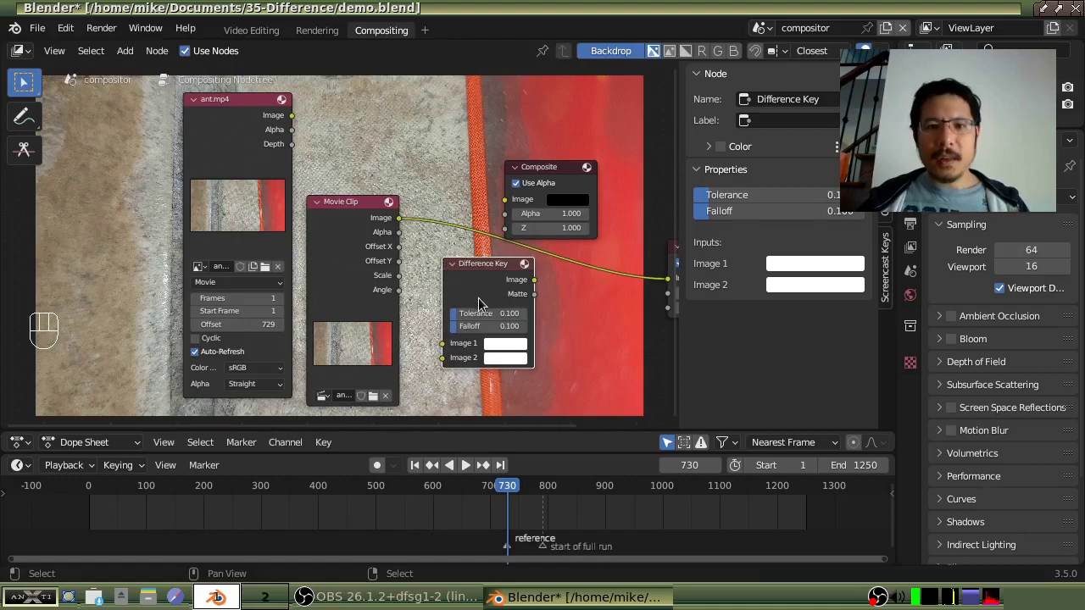
{"action": "scroll", "coordinate": [479, 304], "scroll_direction": "up", "scroll_amount": 3}
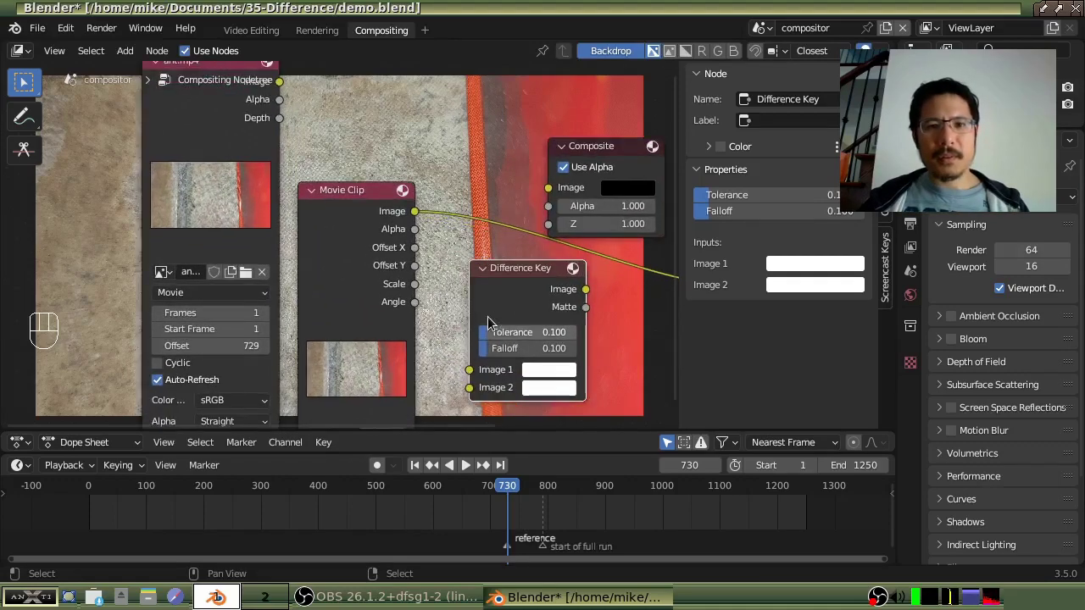
{"action": "middle_click_drag", "start_coordinate": [487, 322], "coordinate": [393, 269]}
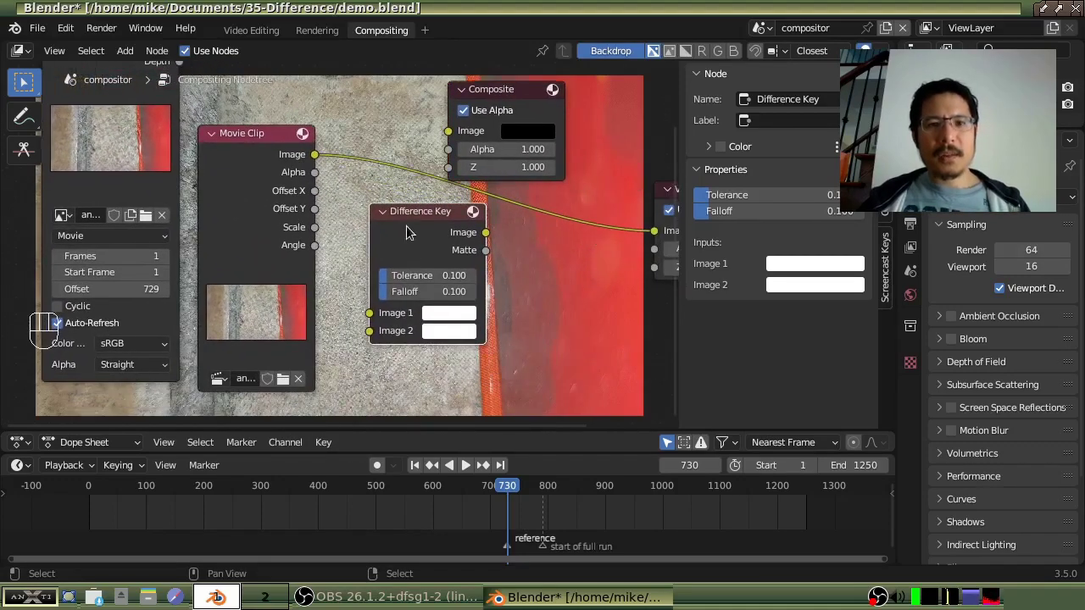
{"action": "left_click", "coordinate": [358, 316]}
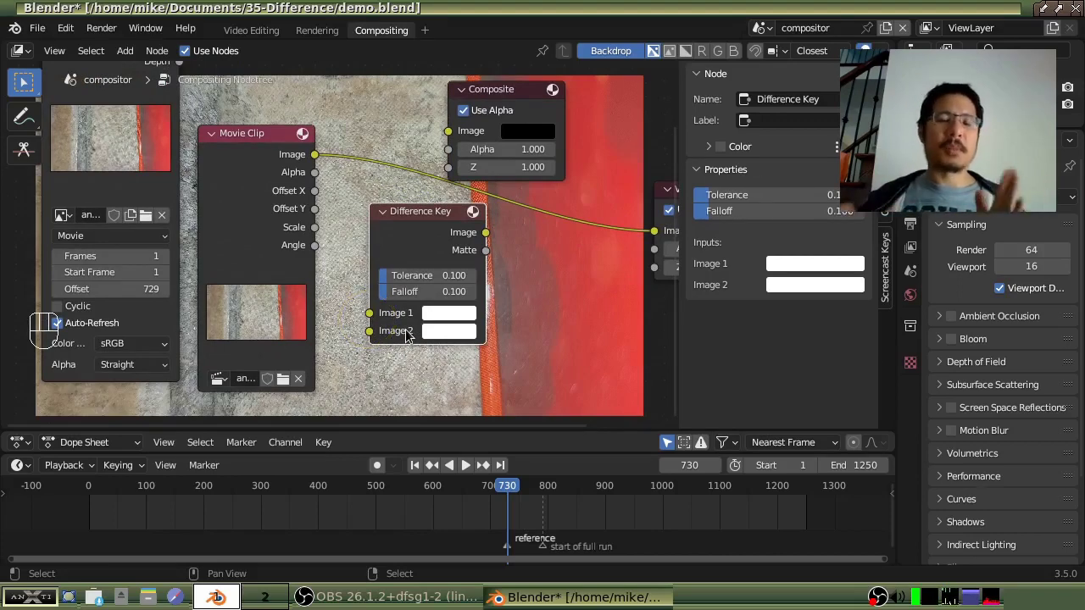
Check the node previews at frames such as 813 and 906, and return to the reference marker at frame 730.
{"action": "scroll", "coordinate": [140, 95], "scroll_direction": "down", "scroll_amount": 1}
{"action": "middle_click_drag", "start_coordinate": [140, 95], "coordinate": [147, 152]}
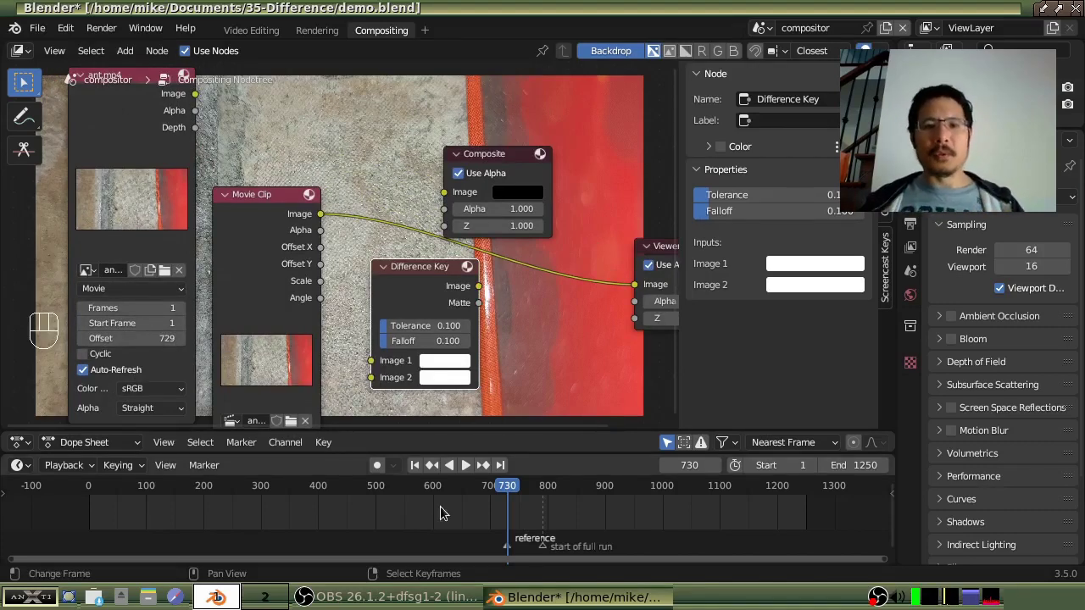
{"action": "left_click", "coordinate": [546, 498]}
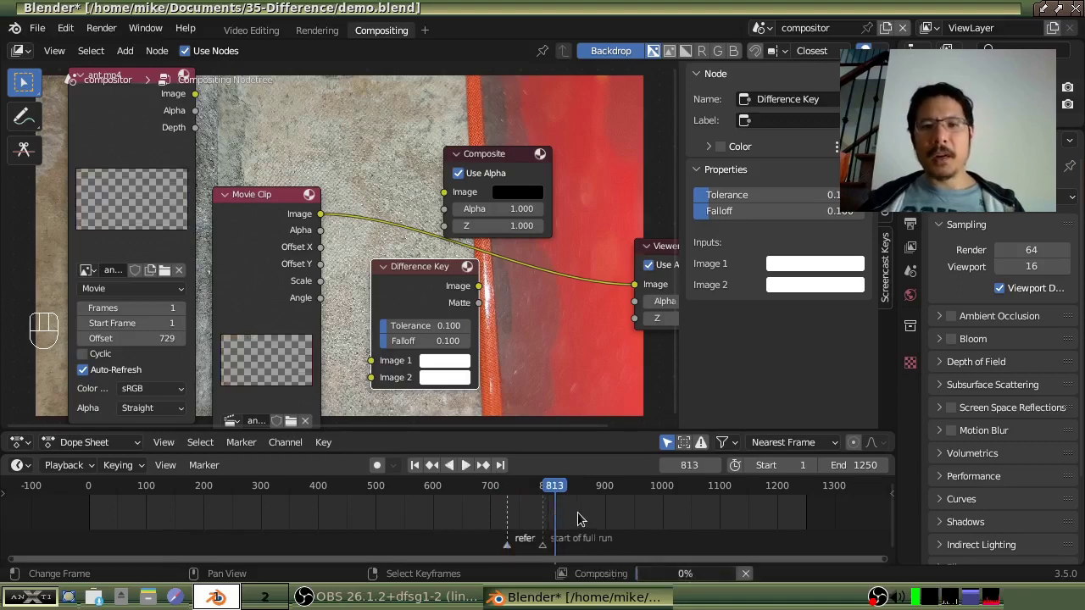
{"action": "left_click", "coordinate": [579, 519]}
{"action": "left_click", "coordinate": [607, 519]}
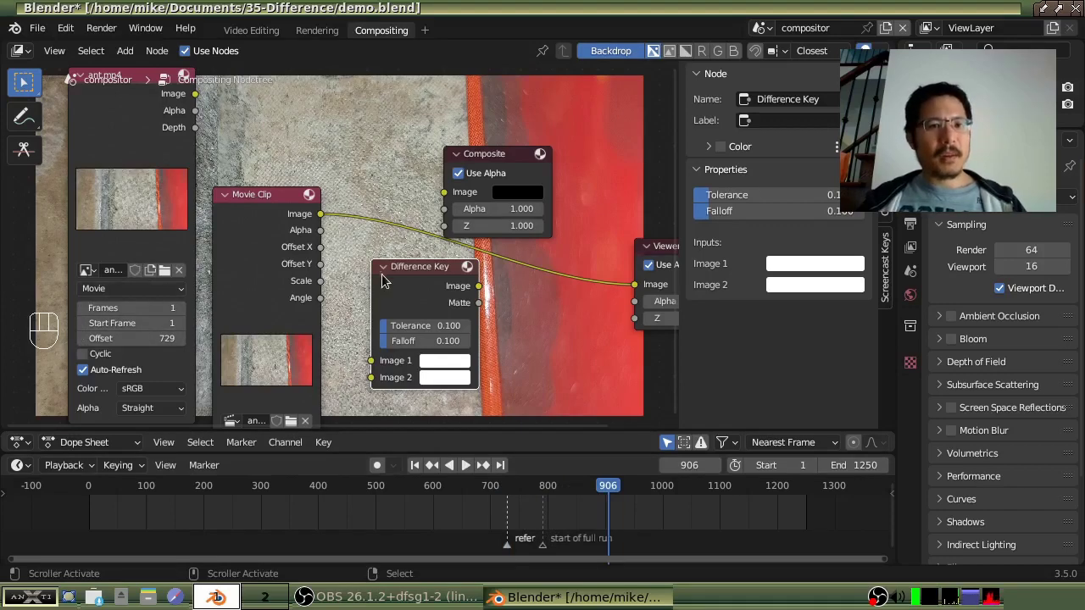
{"action": "left_click", "coordinate": [508, 515]}
{"action": "left_click", "coordinate": [240, 441]}
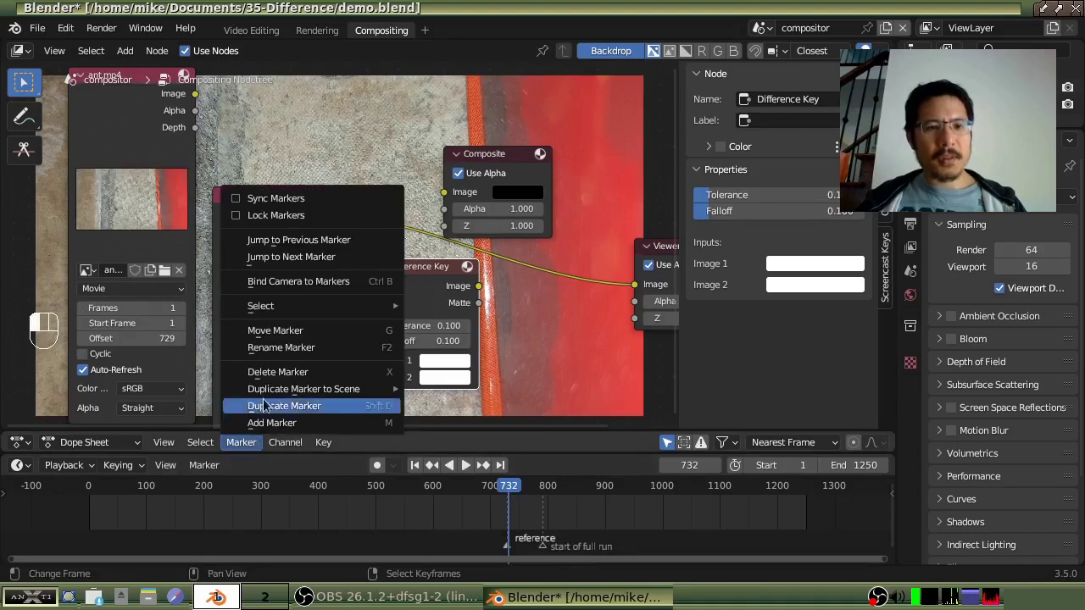
{"action": "left_click", "coordinate": [297, 240]}
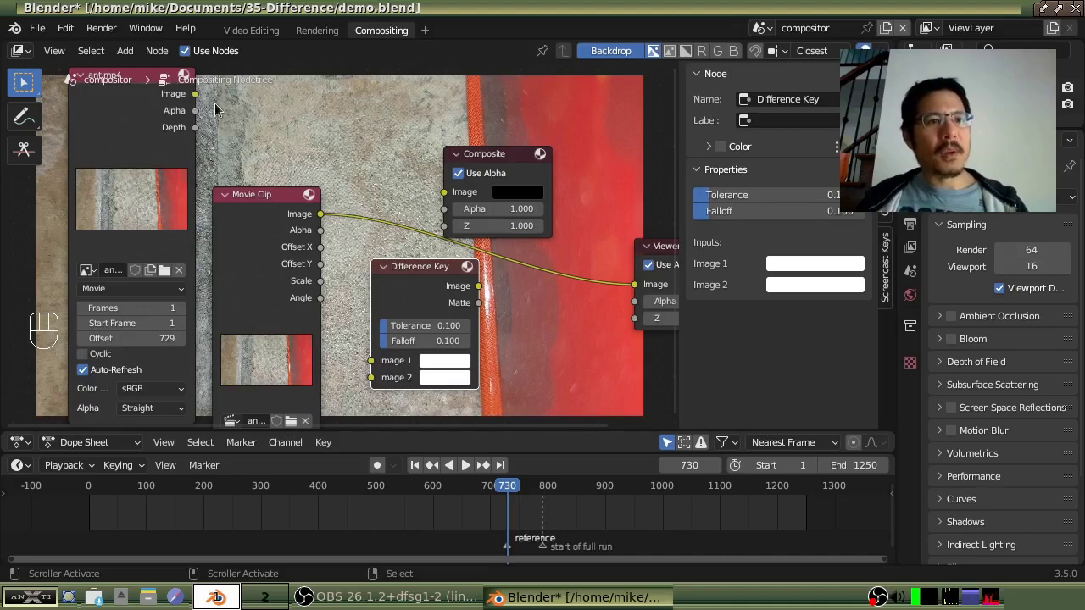
Connect the ant.mp4 node's Image output to the Difference Key's Image 1 and the Movie Clip's Image output to Image 2.
{"action": "middle_click_drag", "start_coordinate": [226, 120], "coordinate": [216, 150]}
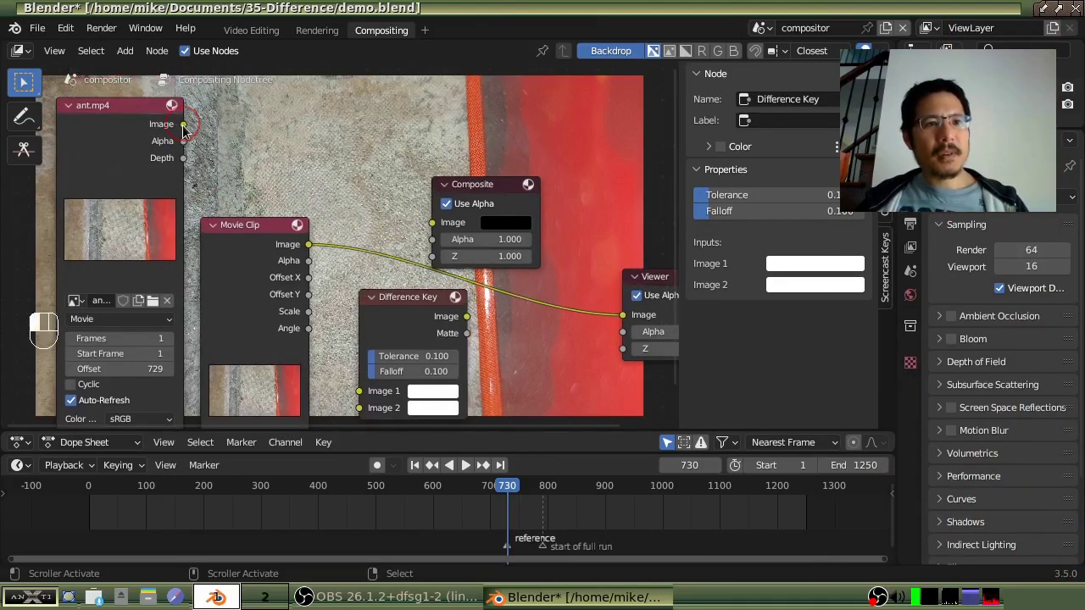
{"action": "left_click_drag", "start_coordinate": [181, 125], "coordinate": [360, 391]}
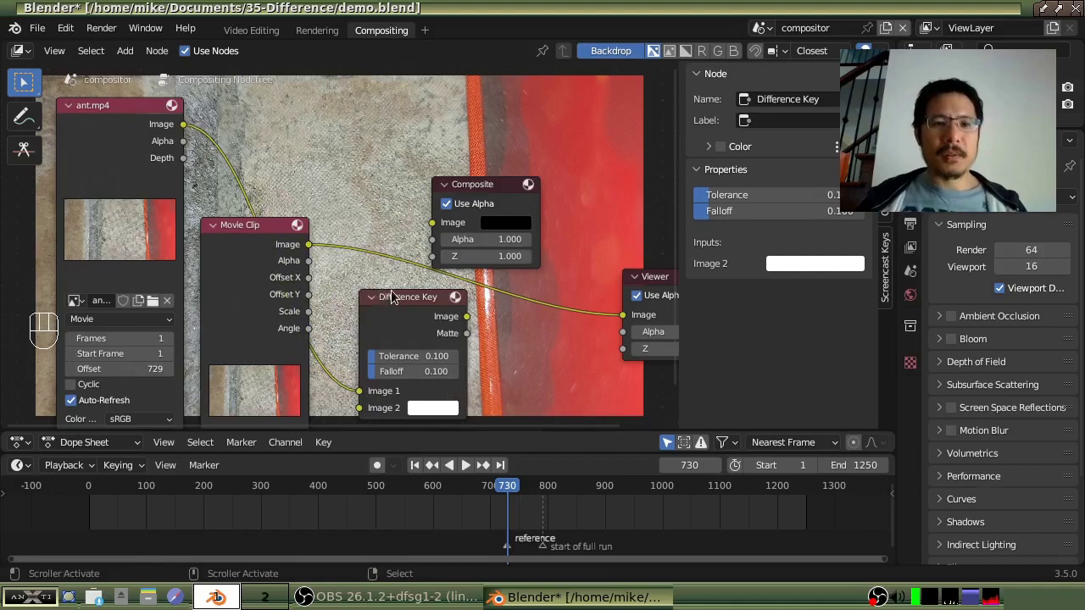
{"action": "middle_click_drag", "start_coordinate": [389, 273], "coordinate": [386, 242]}
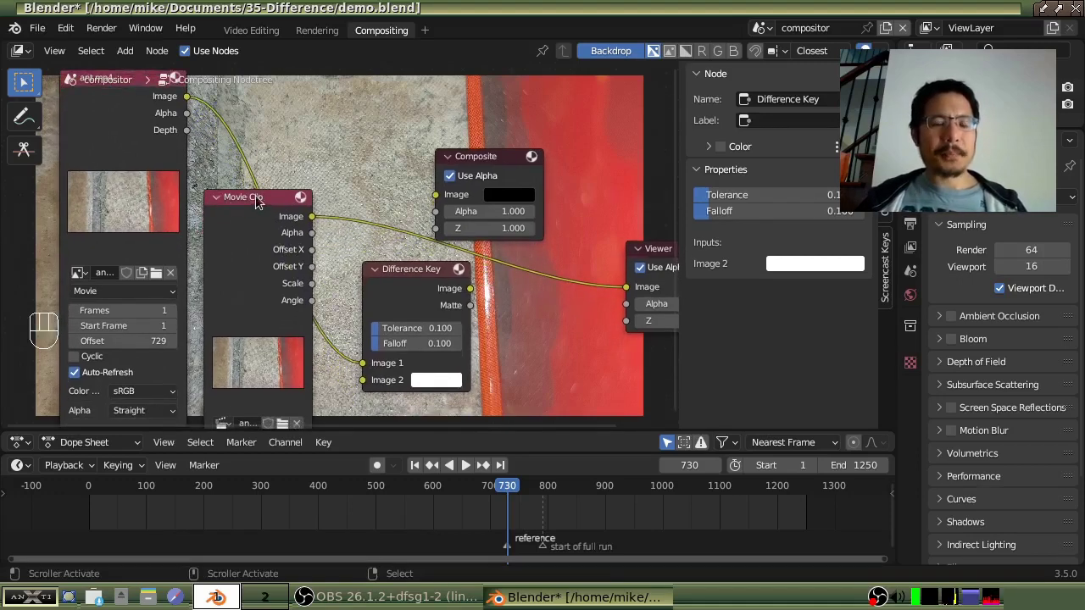
{"action": "left_click", "coordinate": [312, 218]}
{"action": "left_click_drag", "start_coordinate": [312, 217], "coordinate": [333, 237]}
{"action": "left_click_drag", "start_coordinate": [336, 279], "coordinate": [362, 381]}
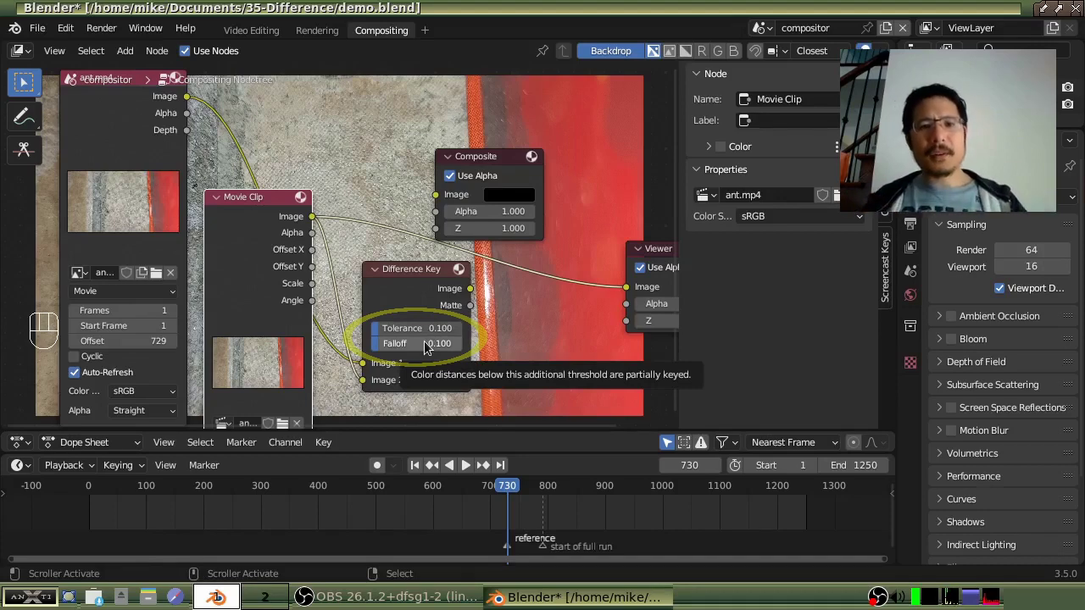
{"action": "left_click", "coordinate": [406, 305]}
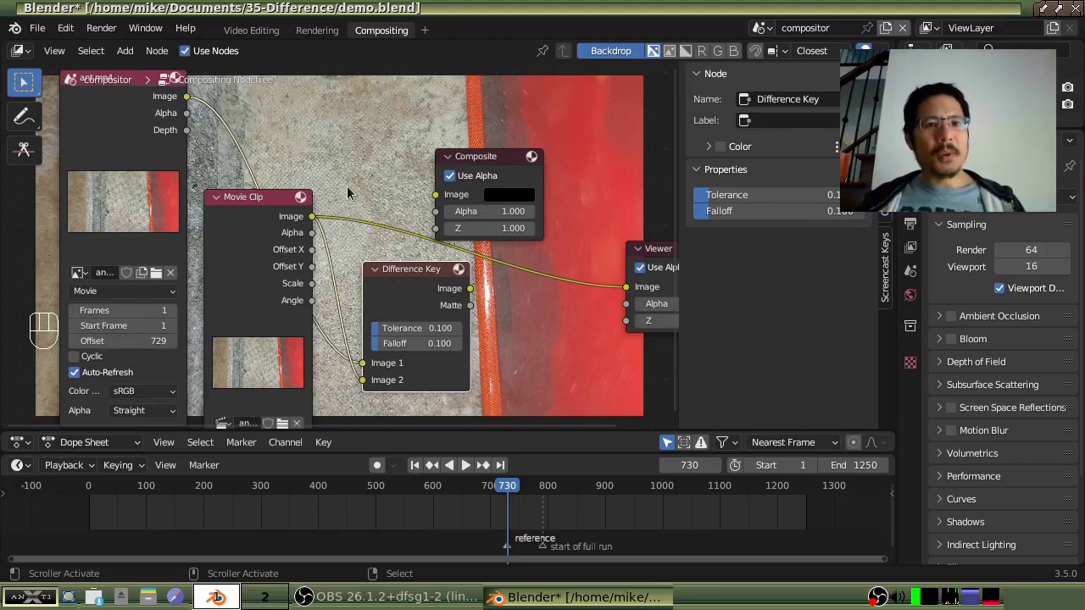
Label the ant.mp4 Image node "reference image".
{"action": "middle_click_drag", "start_coordinate": [336, 169], "coordinate": [376, 209]}
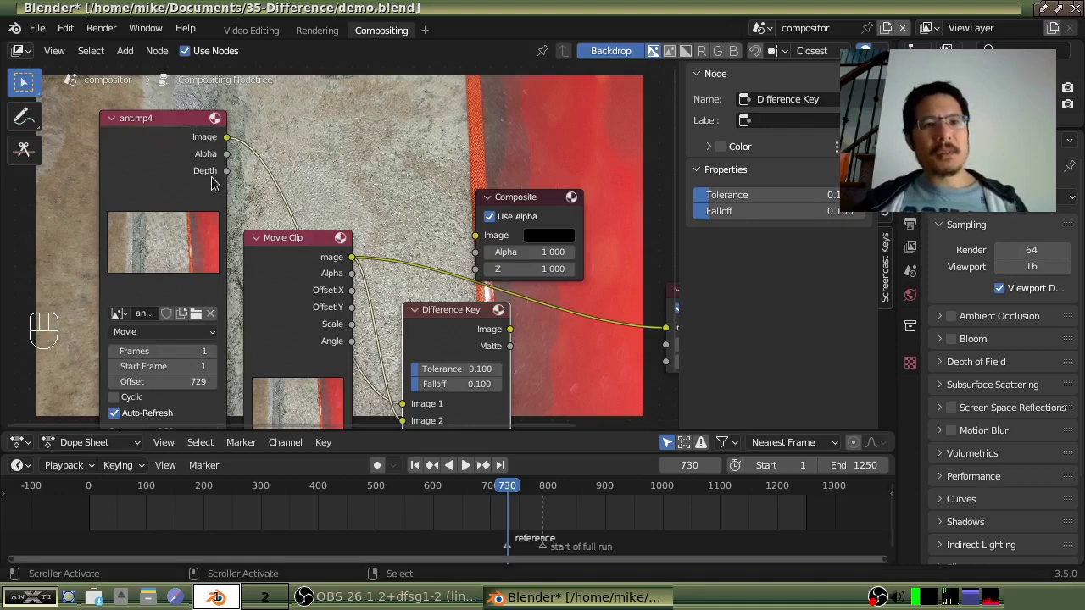
{"action": "left_click", "coordinate": [298, 244]}
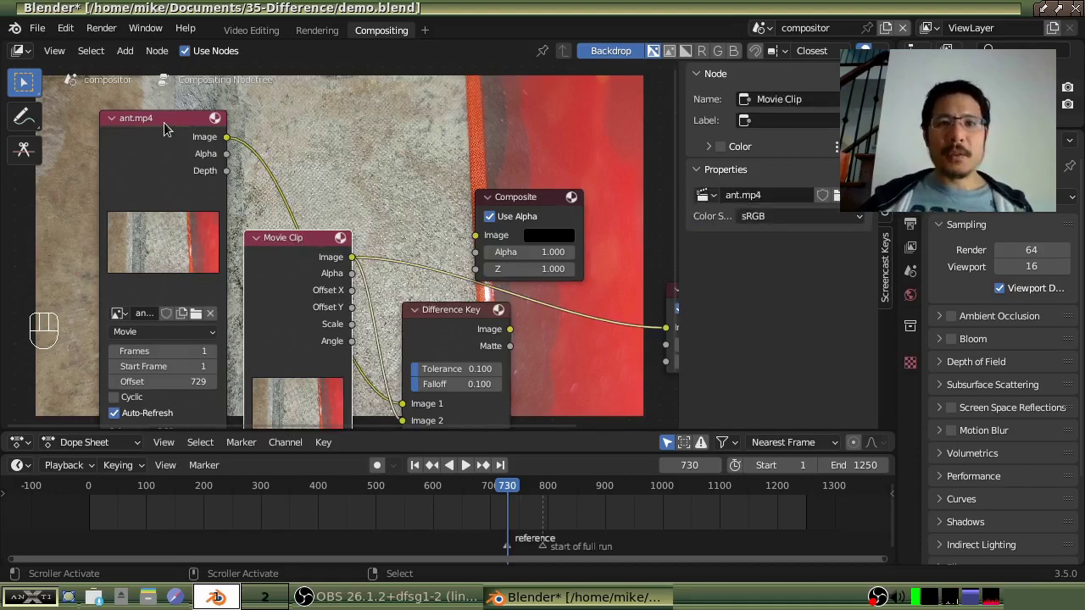
{"action": "left_click", "coordinate": [136, 122]}
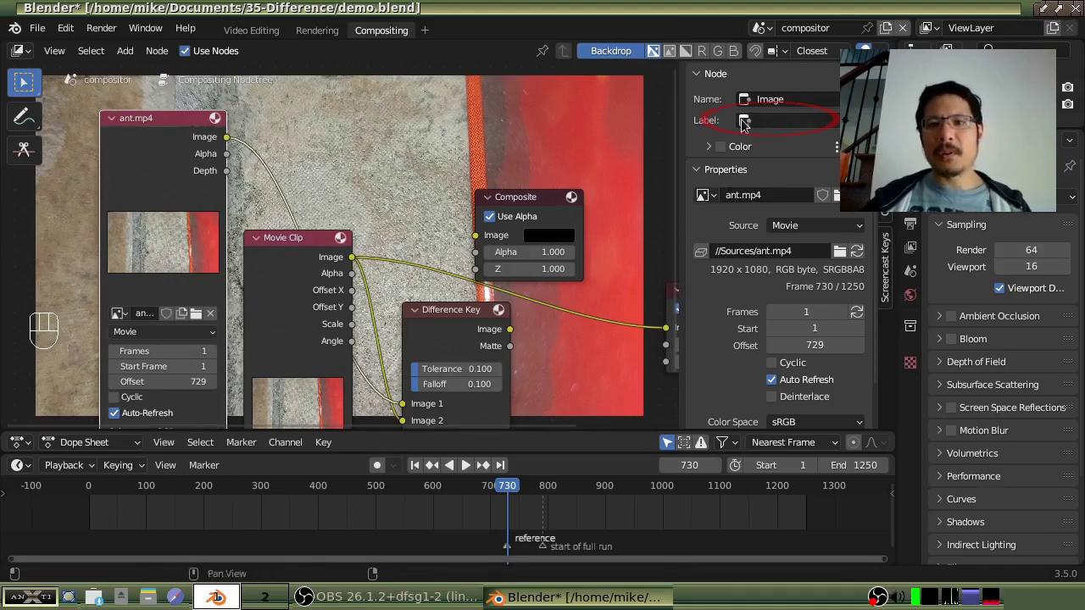
{"action": "left_click", "coordinate": [790, 123]}
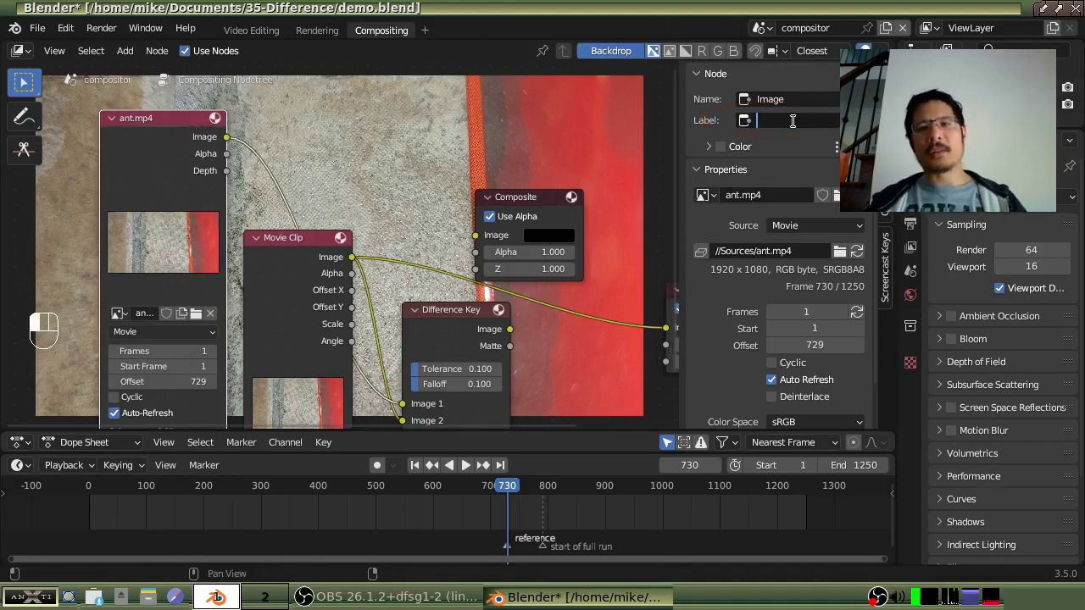
{"action": "type", "text": "referenc"}
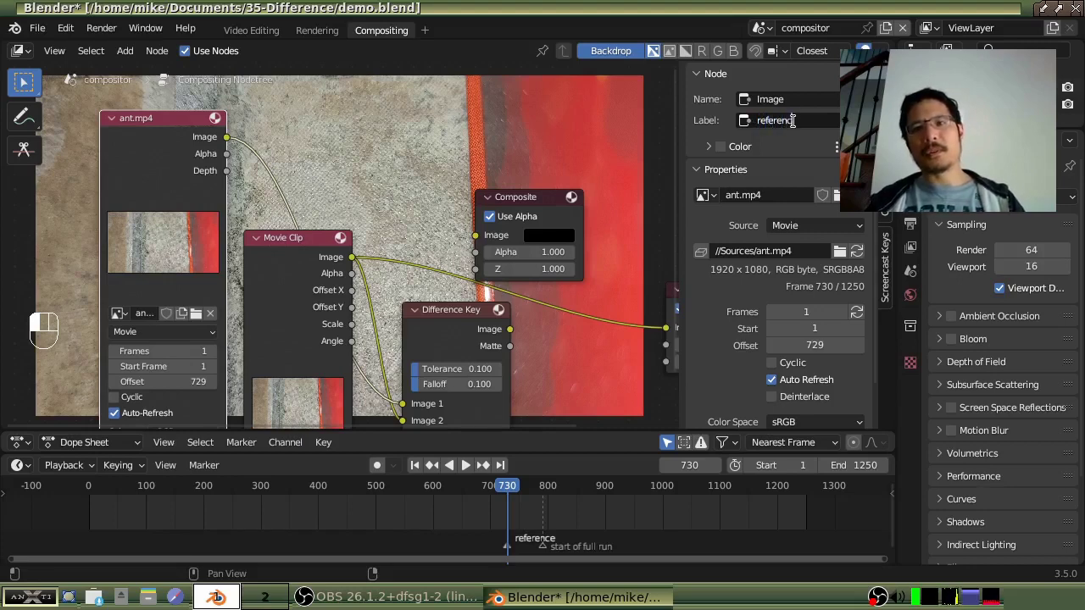
{"action": "type", "text": "e image"}
{"action": "key", "text": "Return"}
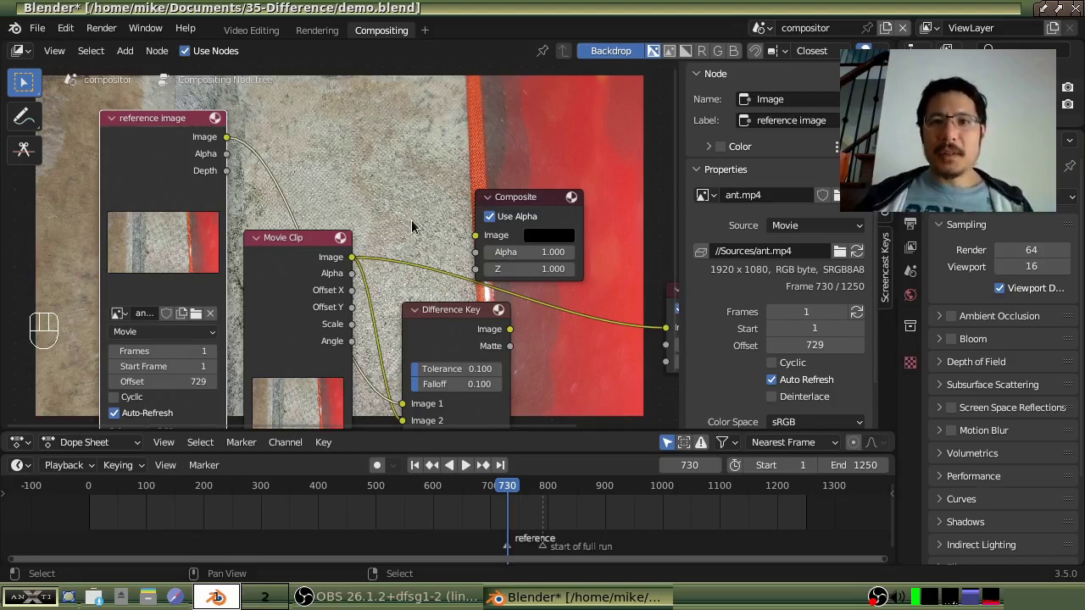
Send the Difference Key's Matte output to the Viewer and go to frame 1001 to preview the matte.
{"action": "middle_click_drag", "start_coordinate": [446, 292], "coordinate": [415, 182]}
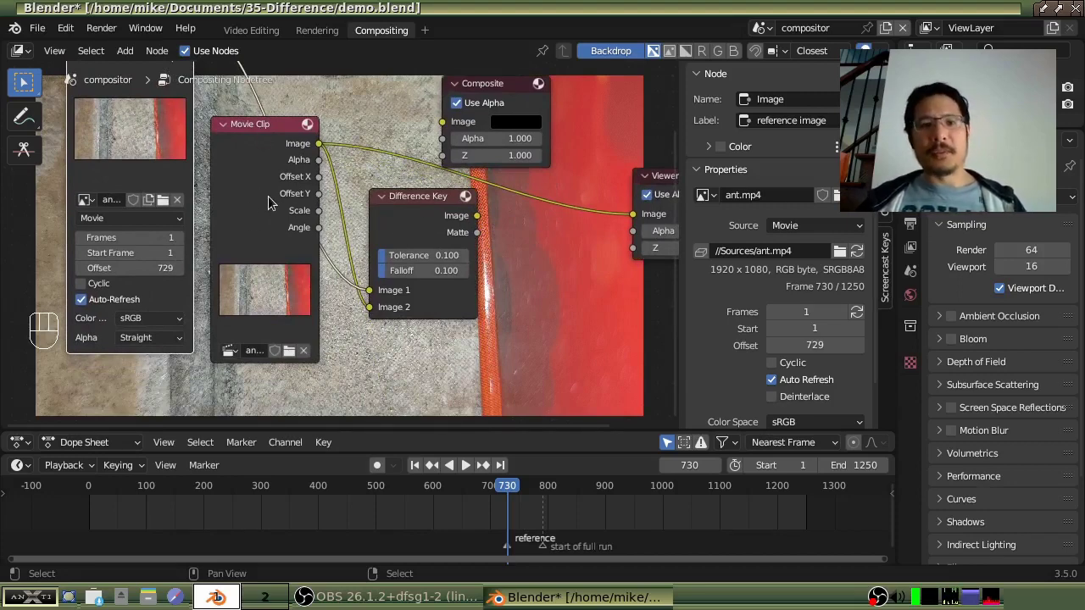
{"action": "key", "text": "shift+ctrl"}
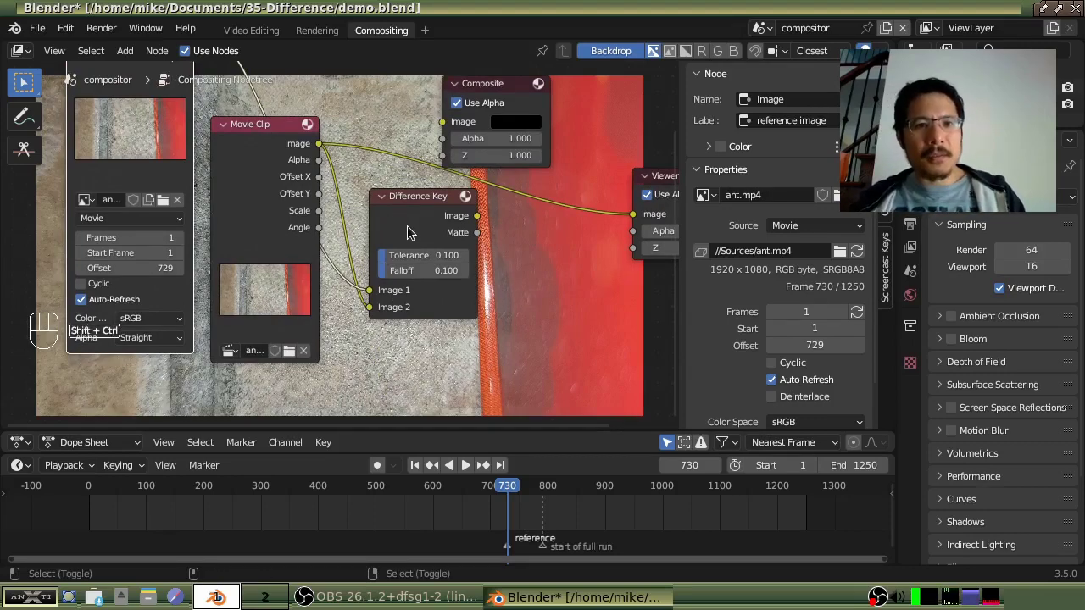
{"action": "left_click", "coordinate": [406, 225], "text": "ctrl+shift"}
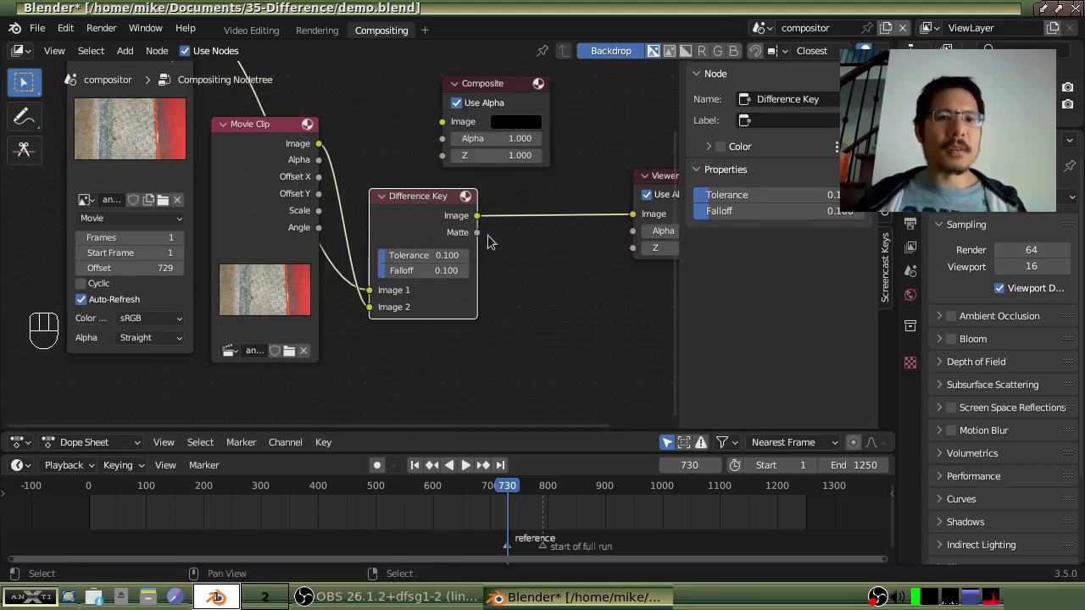
{"action": "middle_click_drag", "start_coordinate": [488, 242], "coordinate": [547, 288]}
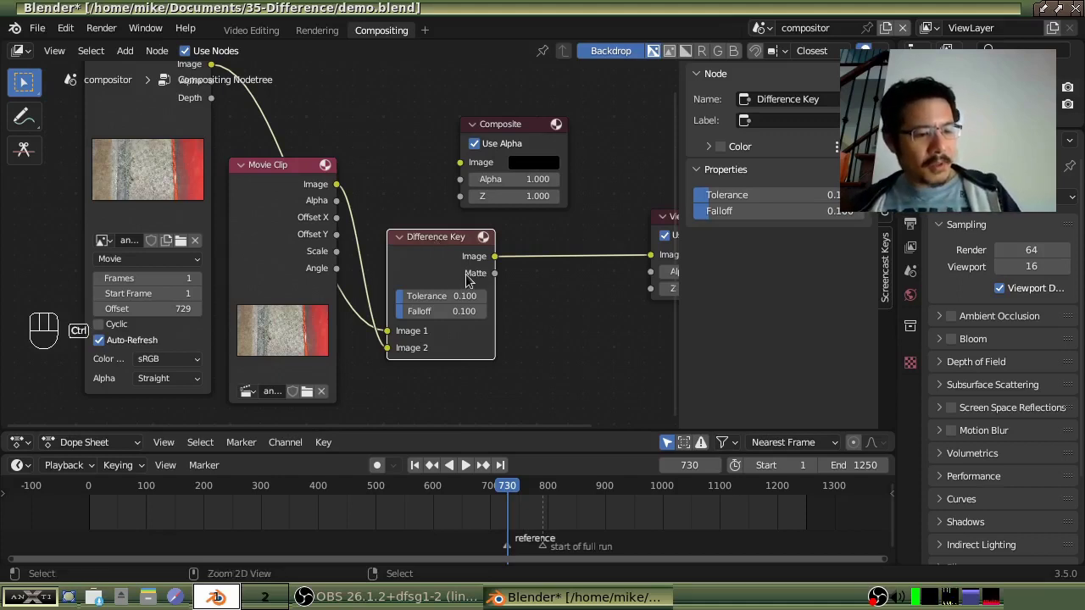
{"action": "left_click", "coordinate": [433, 281], "text": "ctrl+shift"}
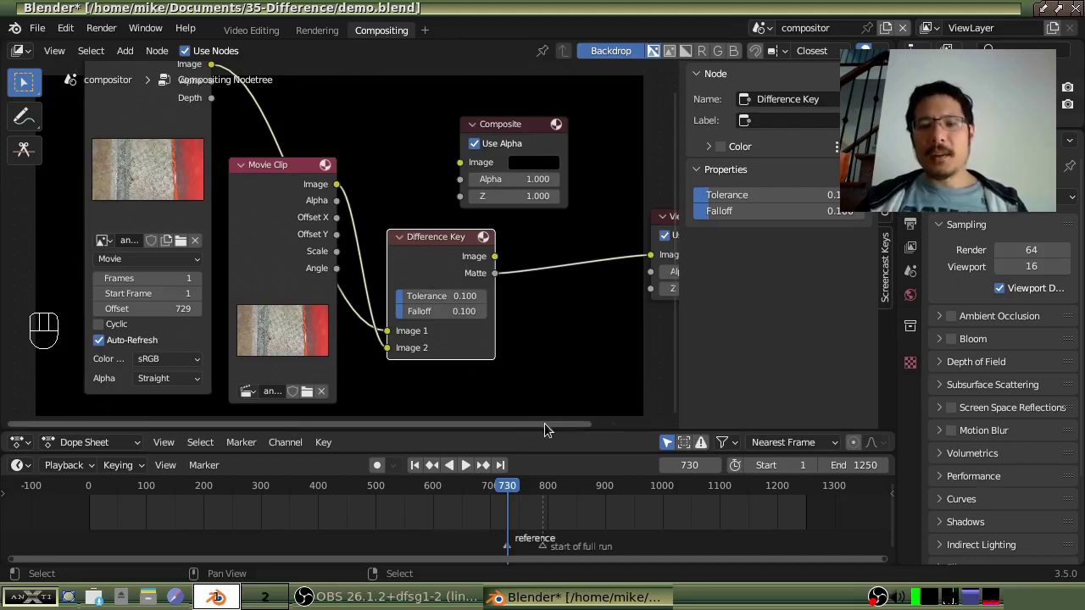
{"action": "left_click", "coordinate": [663, 519]}
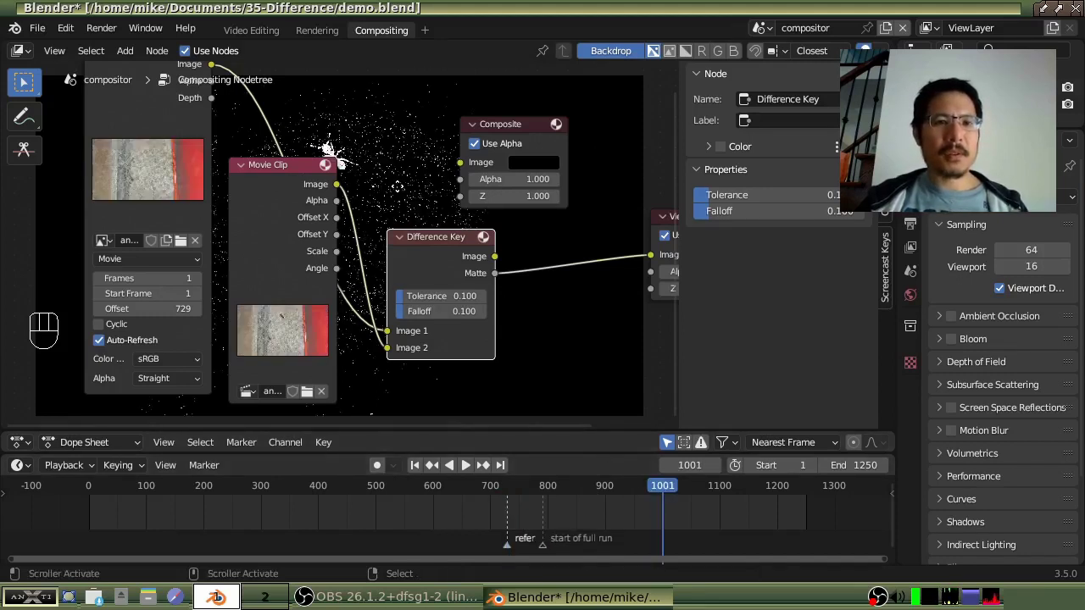
{"action": "middle_click_drag", "start_coordinate": [400, 191], "coordinate": [361, 227]}
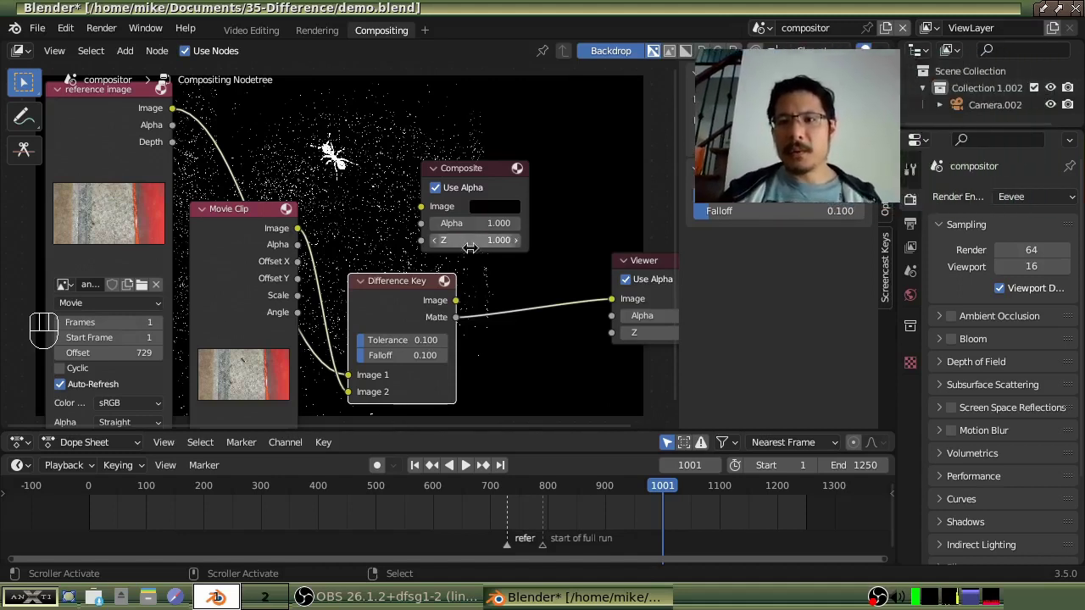
Enlarge the Outliner area and turn it into an Image Editor showing the Render Result.
{"action": "left_click_drag", "start_coordinate": [899, 185], "coordinate": [802, 181]}
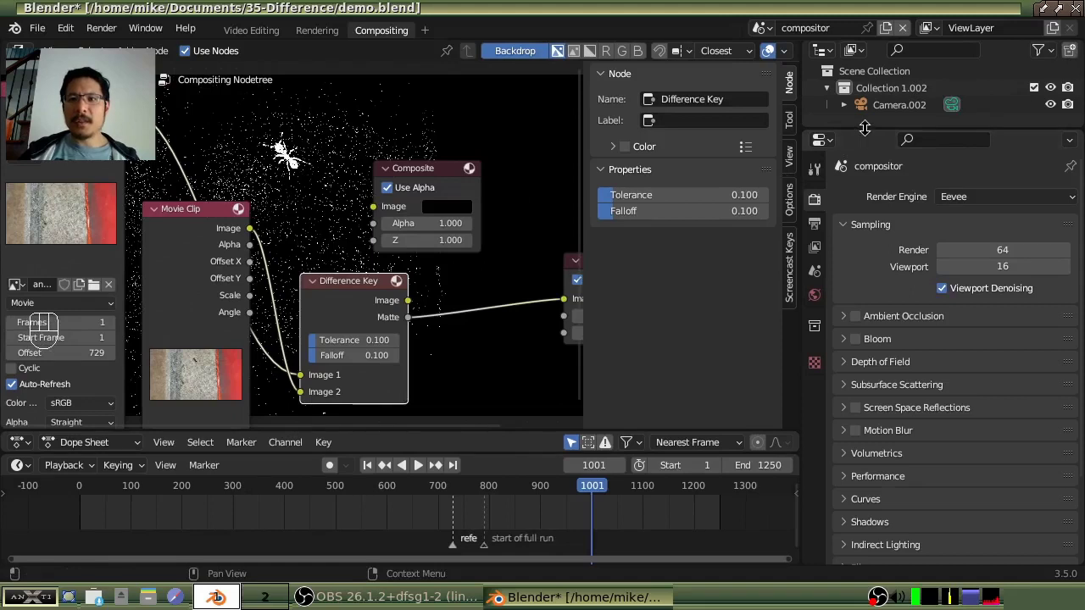
{"action": "left_click_drag", "start_coordinate": [863, 133], "coordinate": [842, 273]}
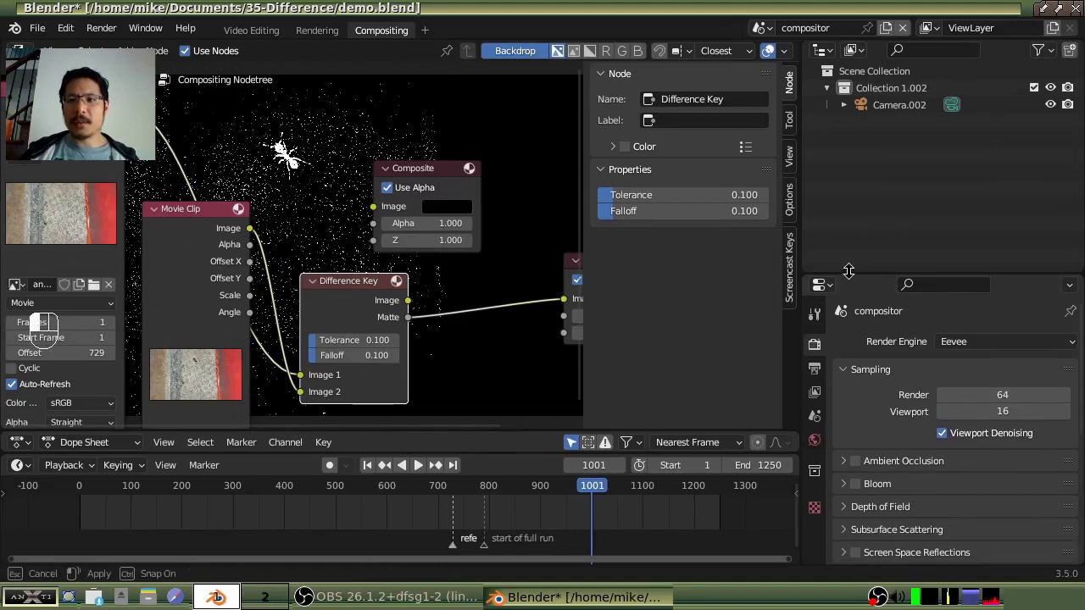
{"action": "left_click", "coordinate": [821, 51]}
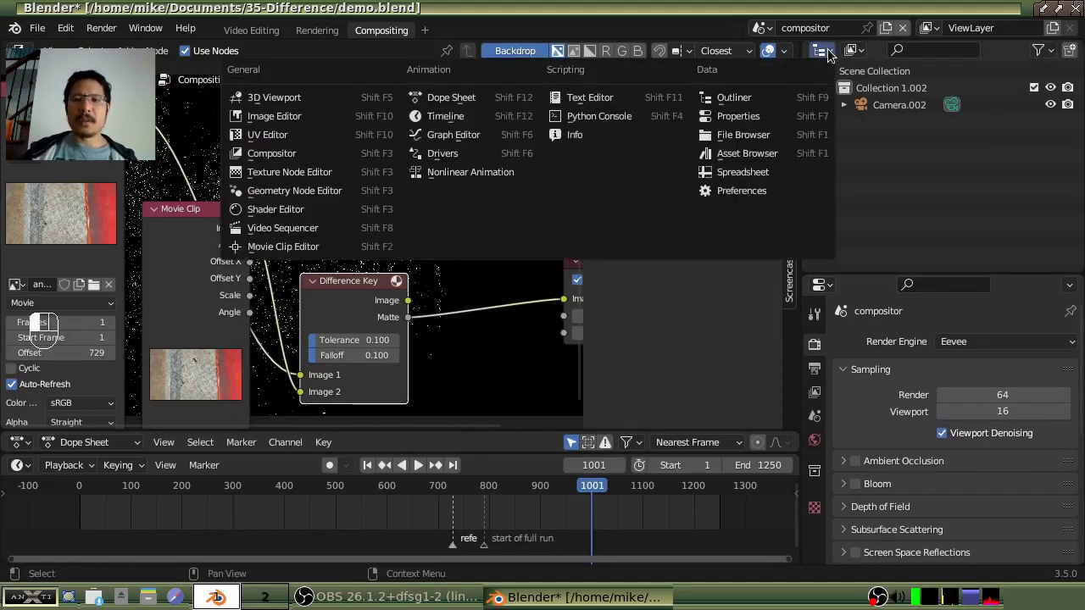
{"action": "left_click", "coordinate": [283, 115]}
{"action": "left_click", "coordinate": [997, 50]}
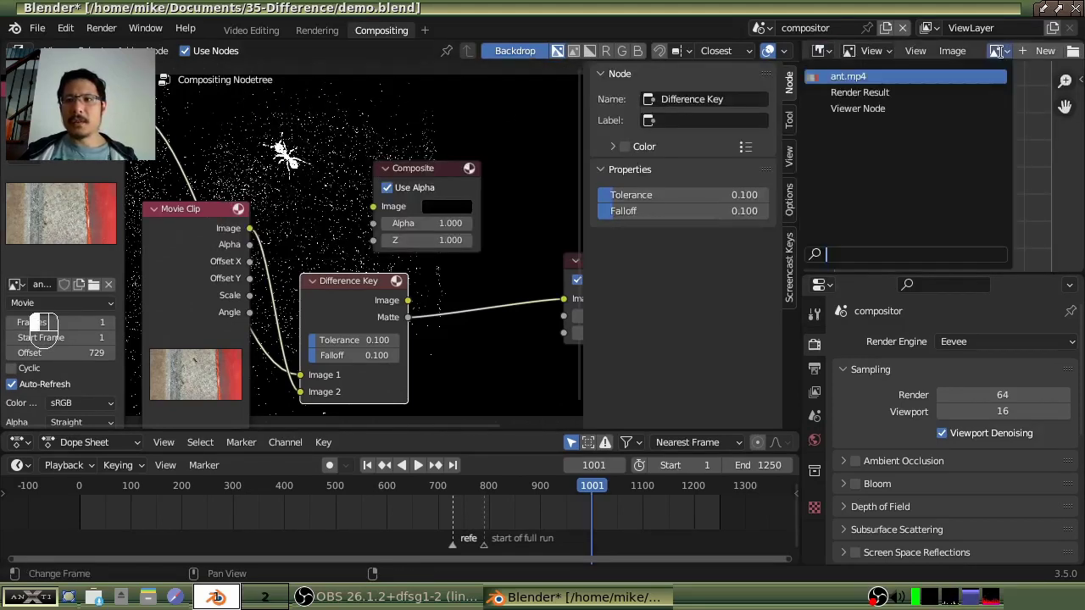
{"action": "left_click", "coordinate": [867, 93]}
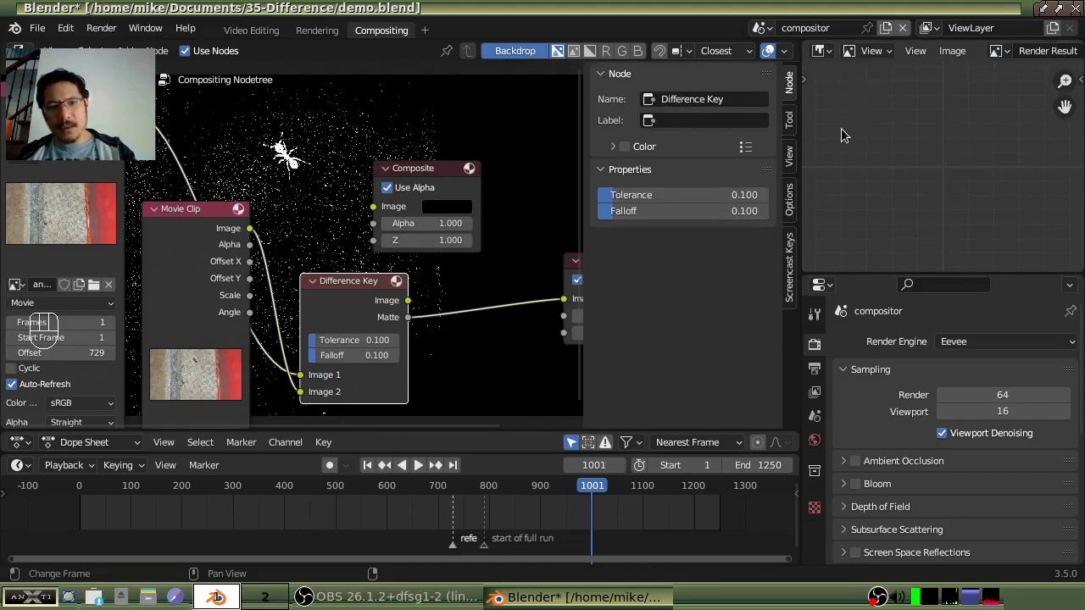
Move the Composite node up and away from the Difference Key, and turn the Properties area into an Image Editor showing the Viewer Node.
{"action": "left_click", "coordinate": [394, 173]}
{"action": "left_click_drag", "start_coordinate": [394, 173], "coordinate": [452, 127]}
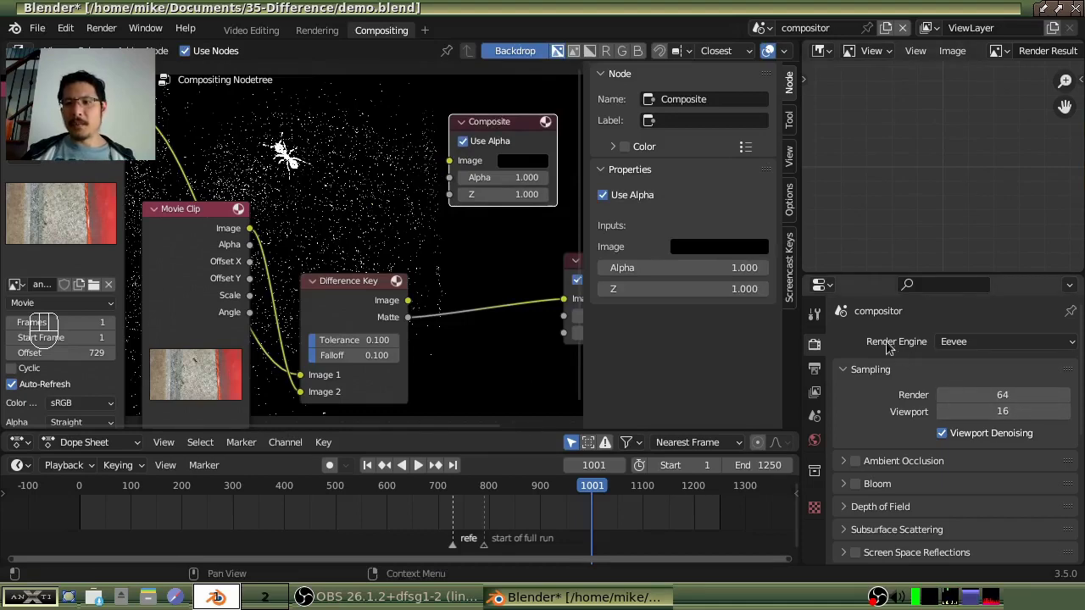
{"action": "left_click", "coordinate": [818, 286]}
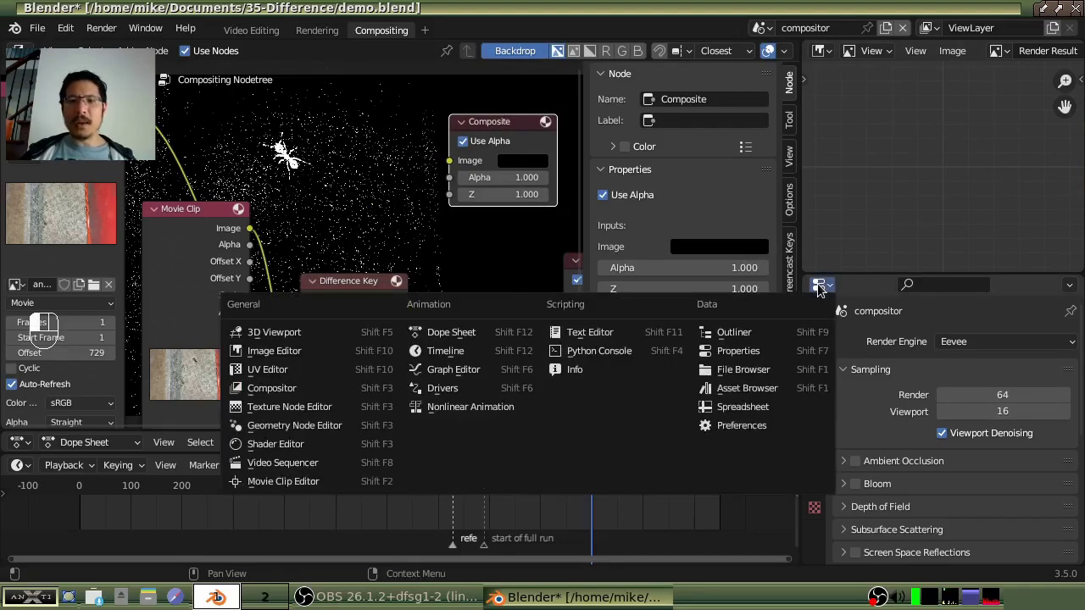
{"action": "left_click", "coordinate": [279, 351]}
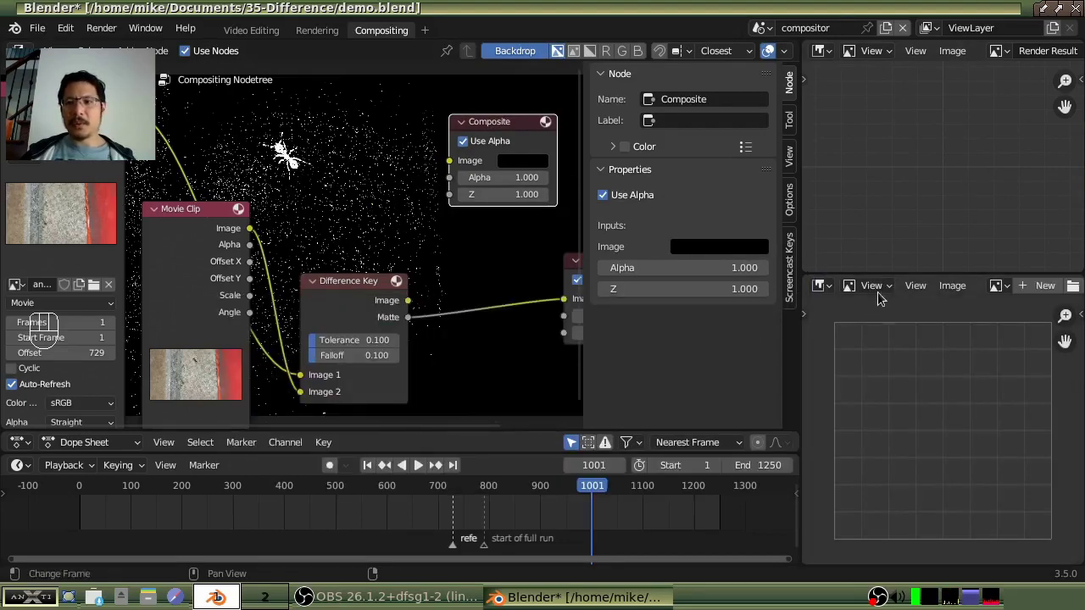
{"action": "left_click", "coordinate": [1000, 286]}
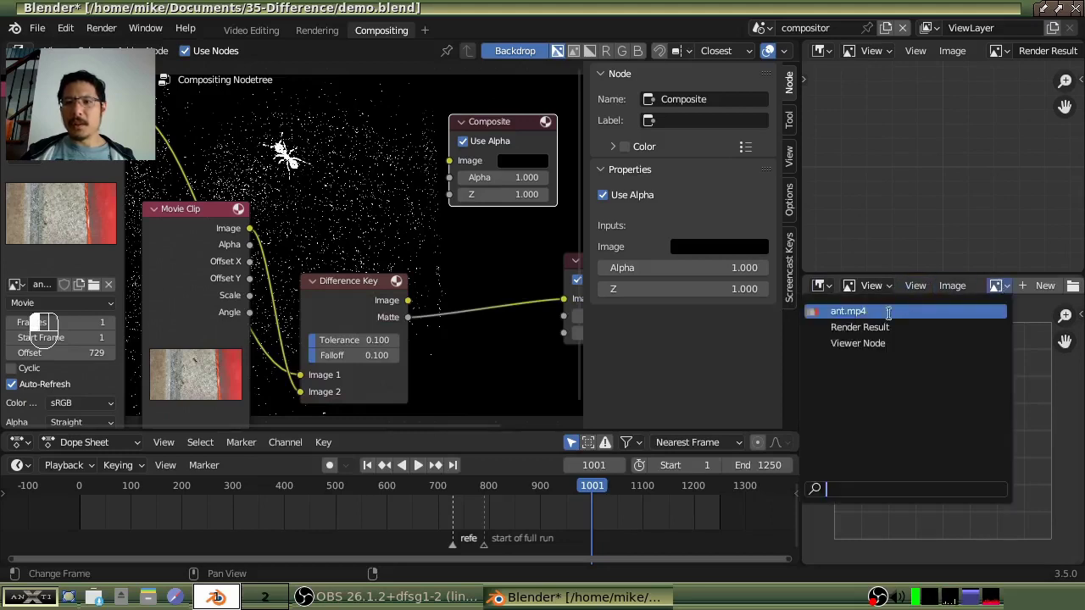
{"action": "left_click", "coordinate": [872, 343]}
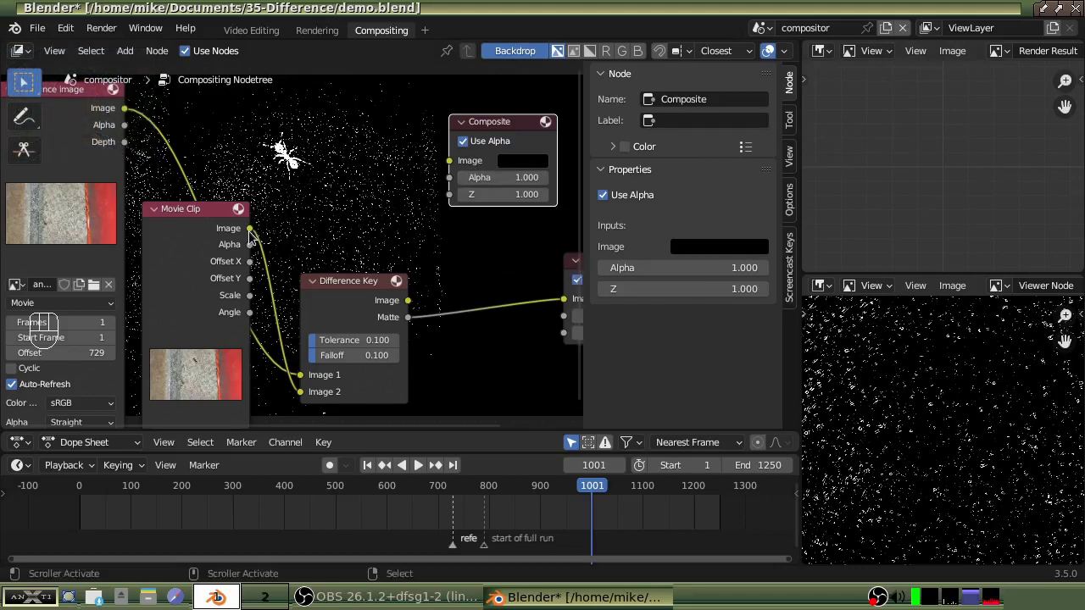
Connect the Movie Clip's Image output to the Composite node's Image input and render frame 1001.
{"action": "left_click_drag", "start_coordinate": [249, 231], "coordinate": [450, 160]}
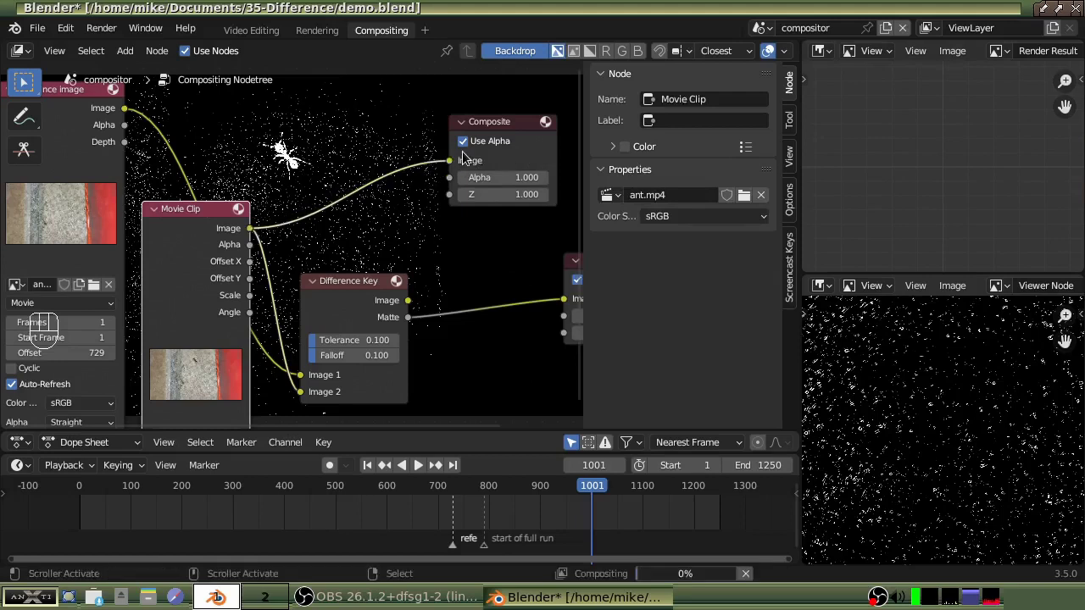
{"action": "left_click", "coordinate": [111, 32]}
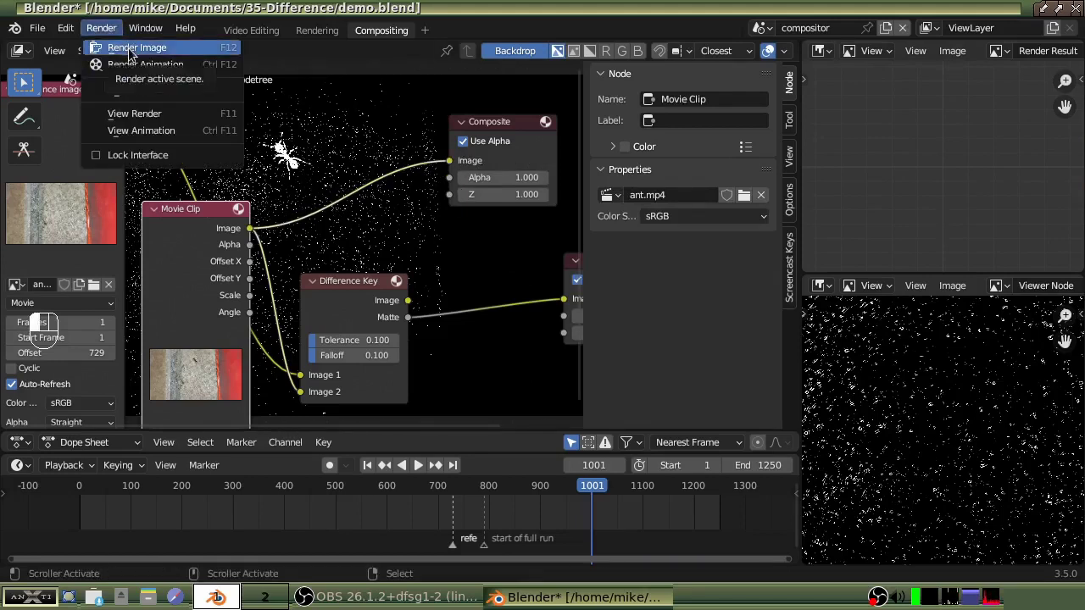
{"action": "left_click", "coordinate": [119, 47]}
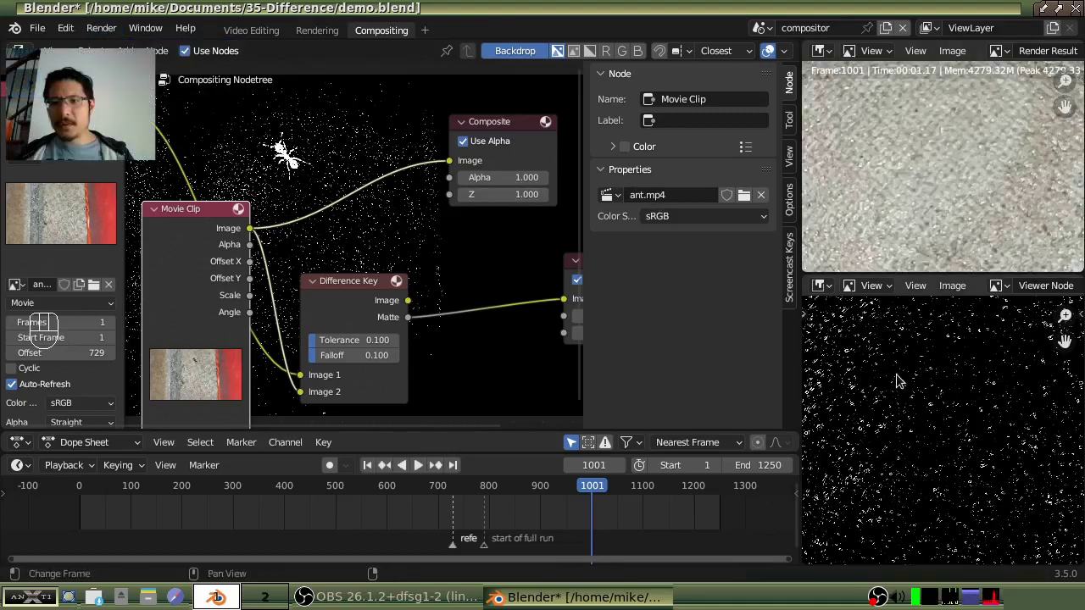
Resize the two Image Editors and fit the whole Render Result and Viewer Node images inside them.
{"action": "scroll", "coordinate": [893, 383], "scroll_direction": "down", "scroll_amount": 3}
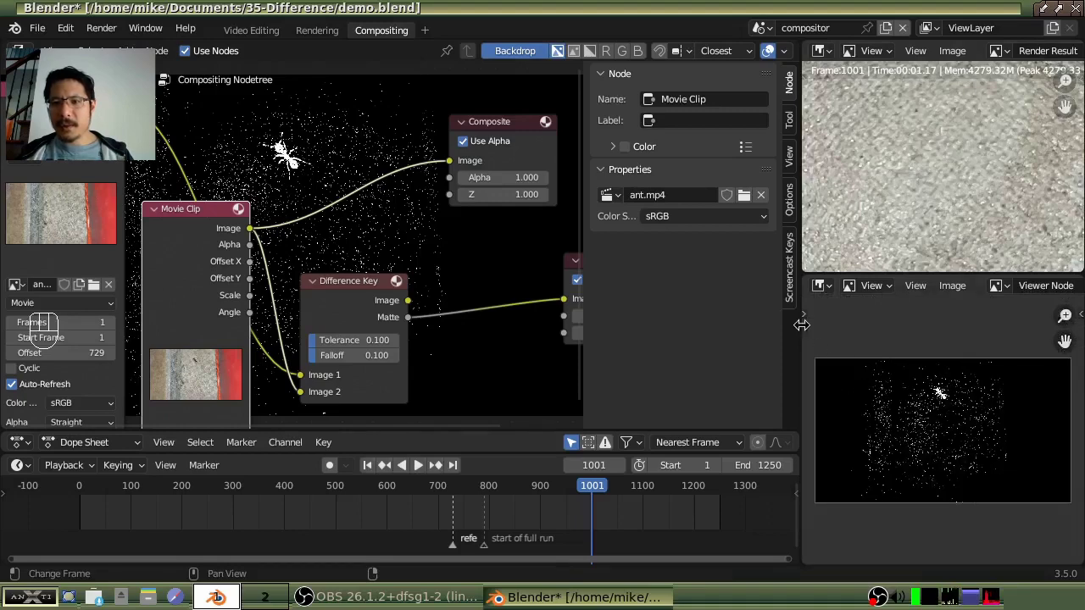
{"action": "left_click_drag", "start_coordinate": [802, 322], "coordinate": [759, 336]}
{"action": "scroll", "coordinate": [832, 369], "scroll_direction": "up", "scroll_amount": 1}
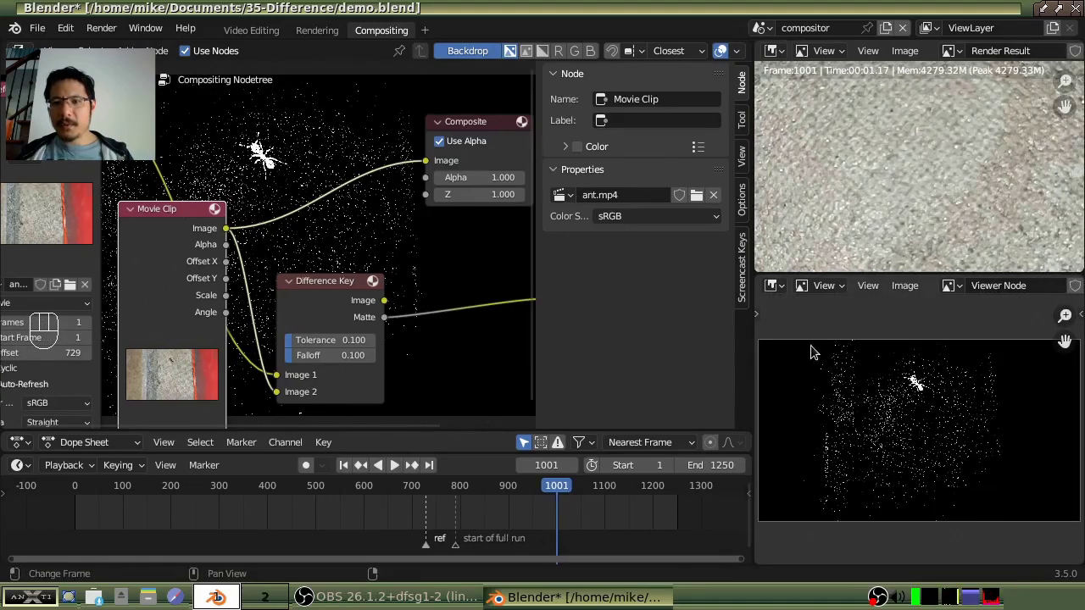
{"action": "scroll", "coordinate": [845, 219], "scroll_direction": "down", "scroll_amount": 1}
{"action": "scroll", "coordinate": [845, 221], "scroll_direction": "down", "scroll_amount": 3}
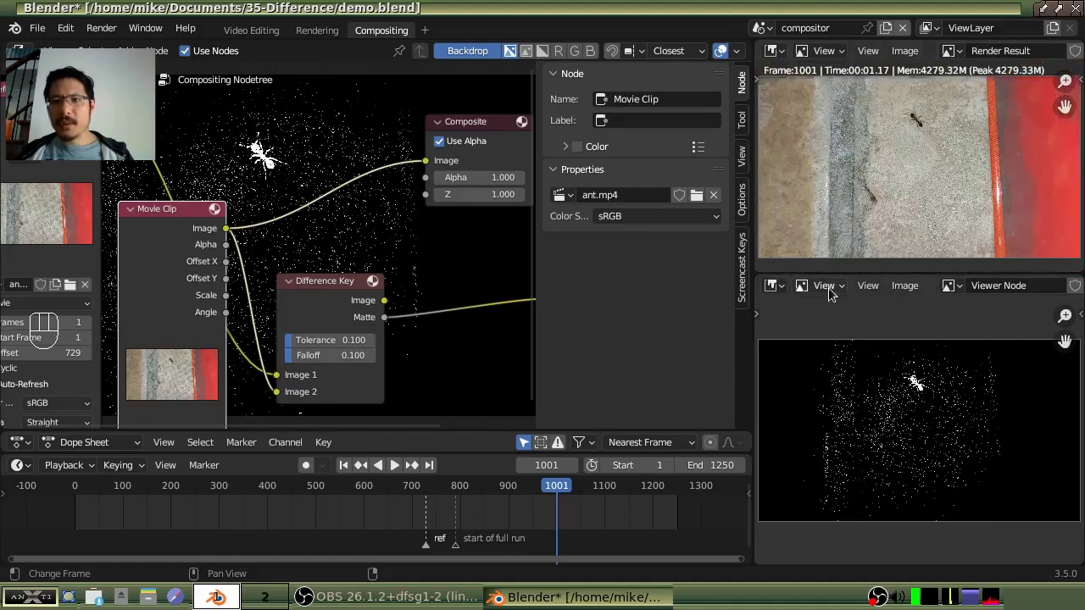
{"action": "left_click_drag", "start_coordinate": [867, 270], "coordinate": [859, 326]}
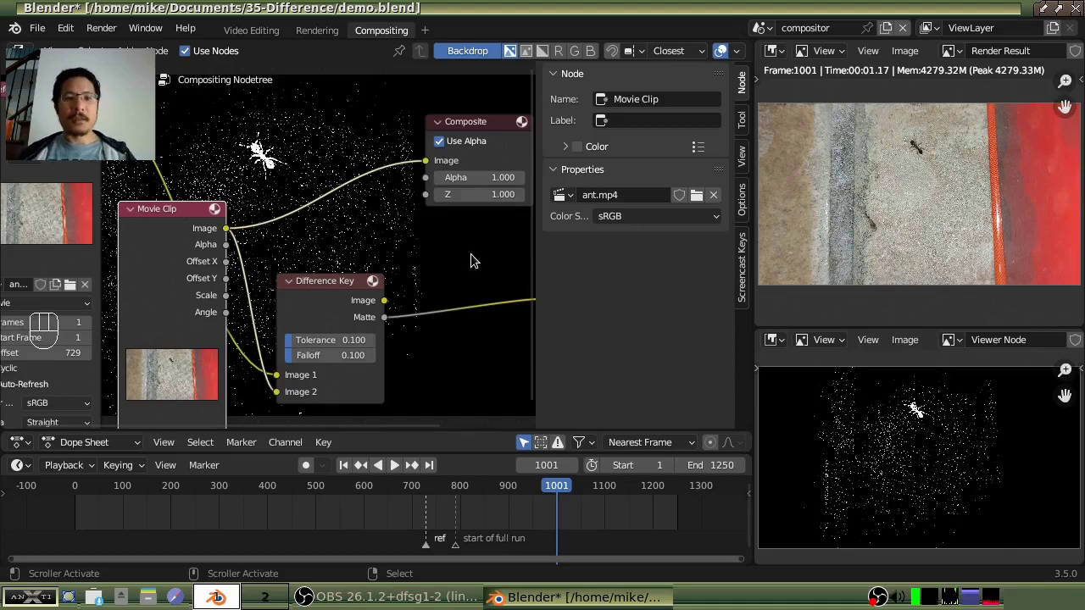
Insert a Despeckle filter node between the Difference Key's Matte output and the Viewer node.
{"action": "middle_click_drag", "start_coordinate": [445, 284], "coordinate": [316, 188]}
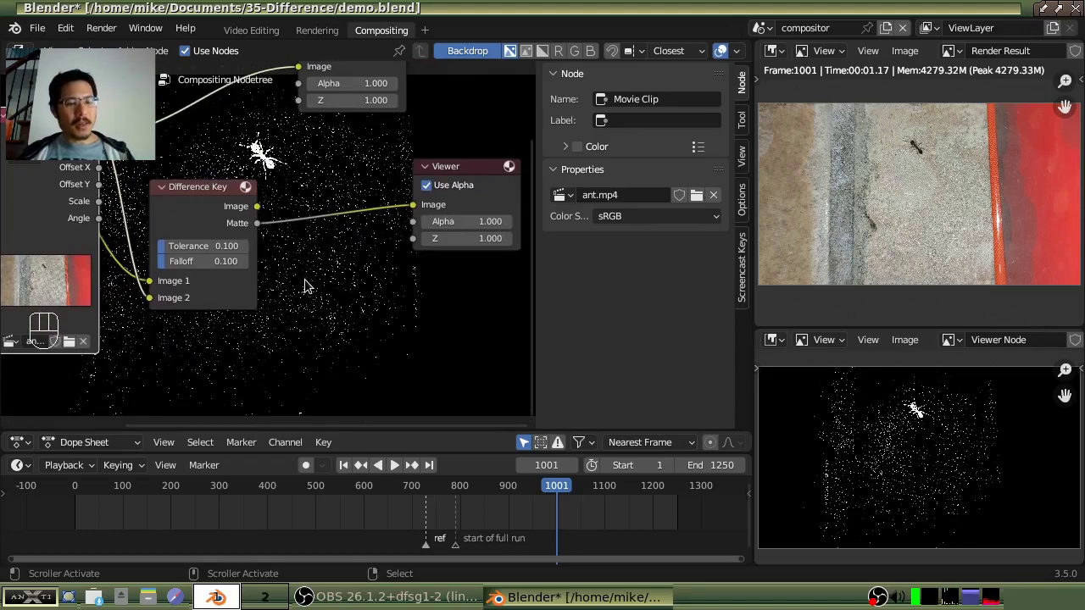
{"action": "key", "text": "shift+a"}
{"action": "mouse_move", "coordinate": [307, 286]}
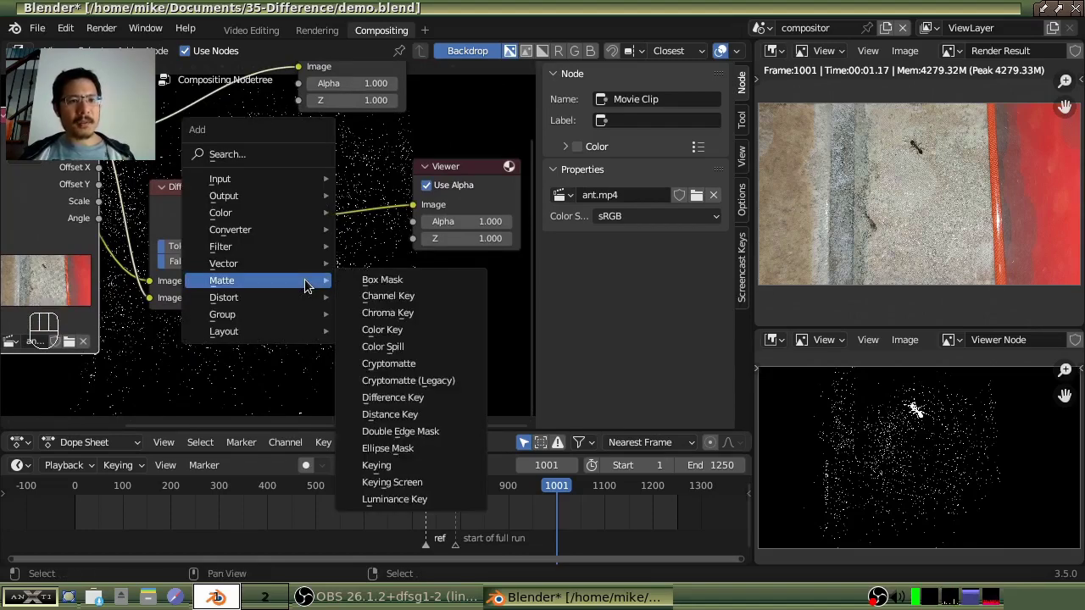
{"action": "mouse_move", "coordinate": [284, 247]}
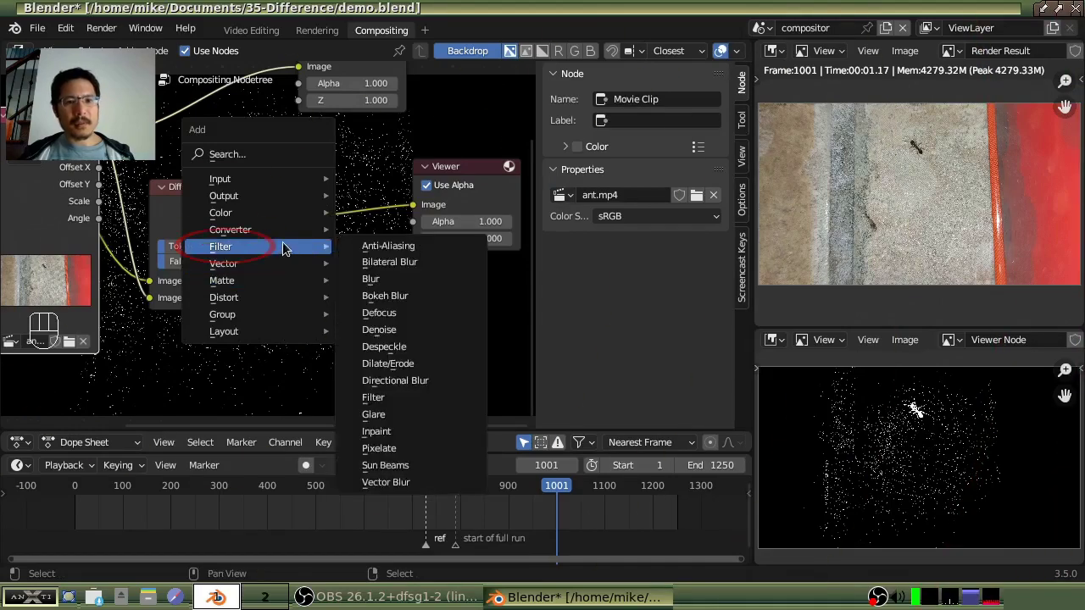
{"action": "left_click", "coordinate": [391, 349]}
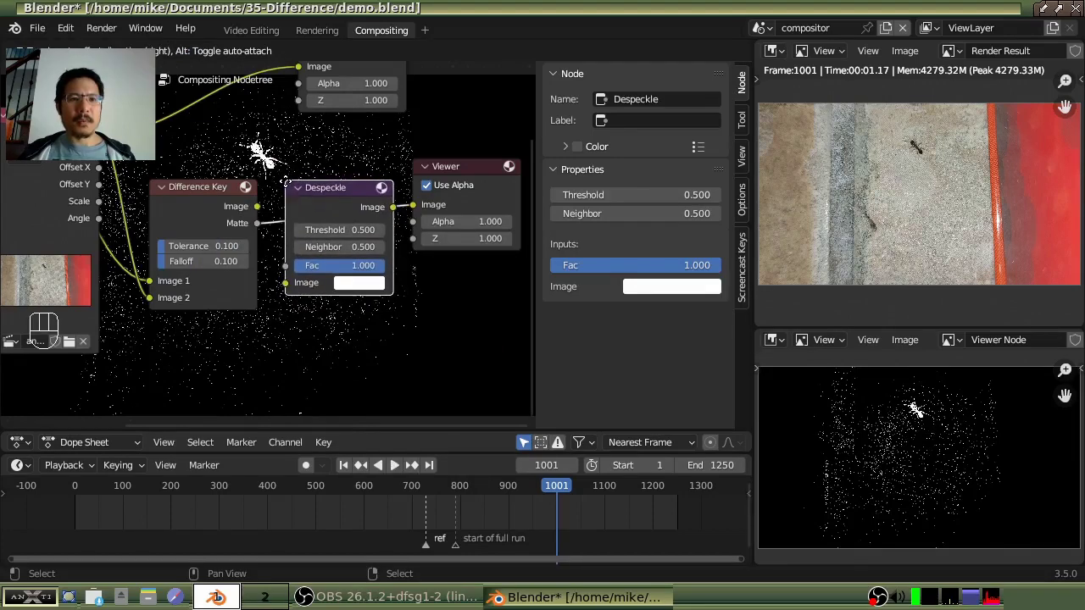
{"action": "left_click", "coordinate": [318, 180]}
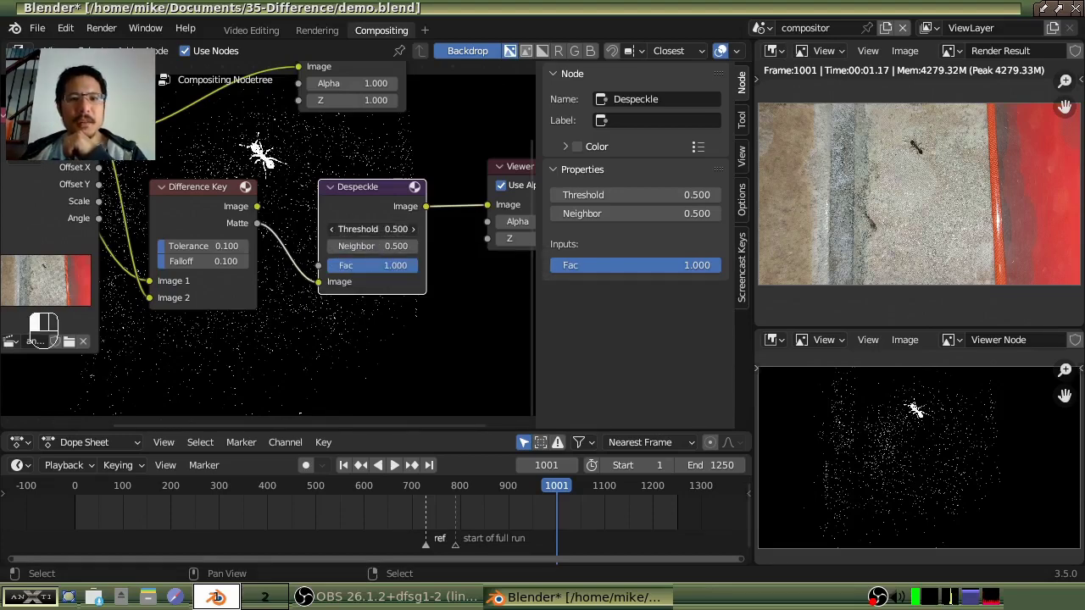
Set the Despeckle node's Threshold to 0.000 and lower its Neighbor value to 0.100.
{"action": "left_click_drag", "start_coordinate": [370, 231], "coordinate": [441, 229]}
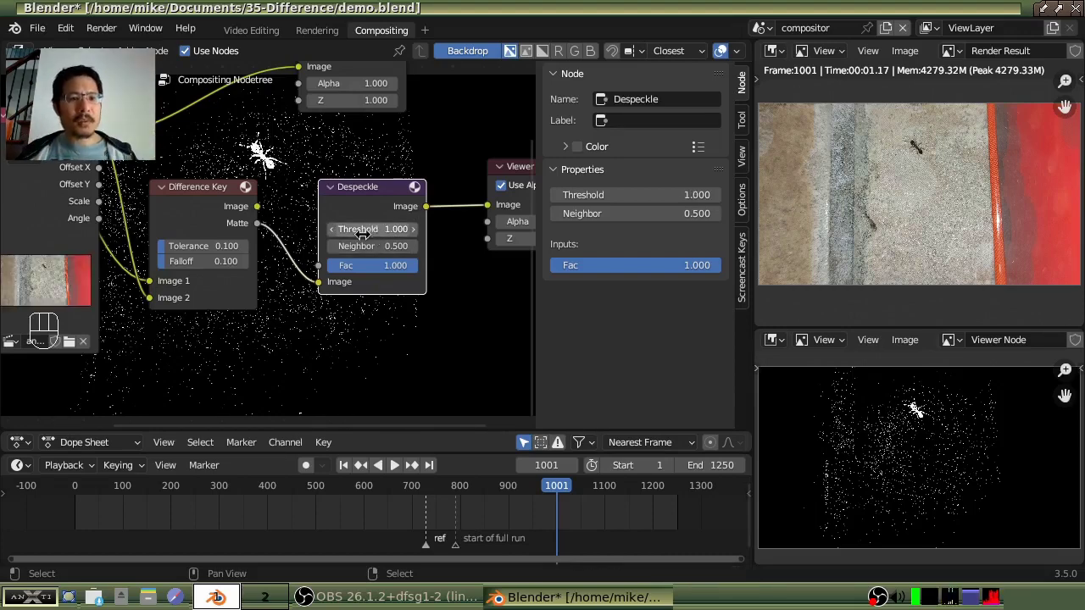
{"action": "left_click_drag", "start_coordinate": [373, 229], "coordinate": [280, 229]}
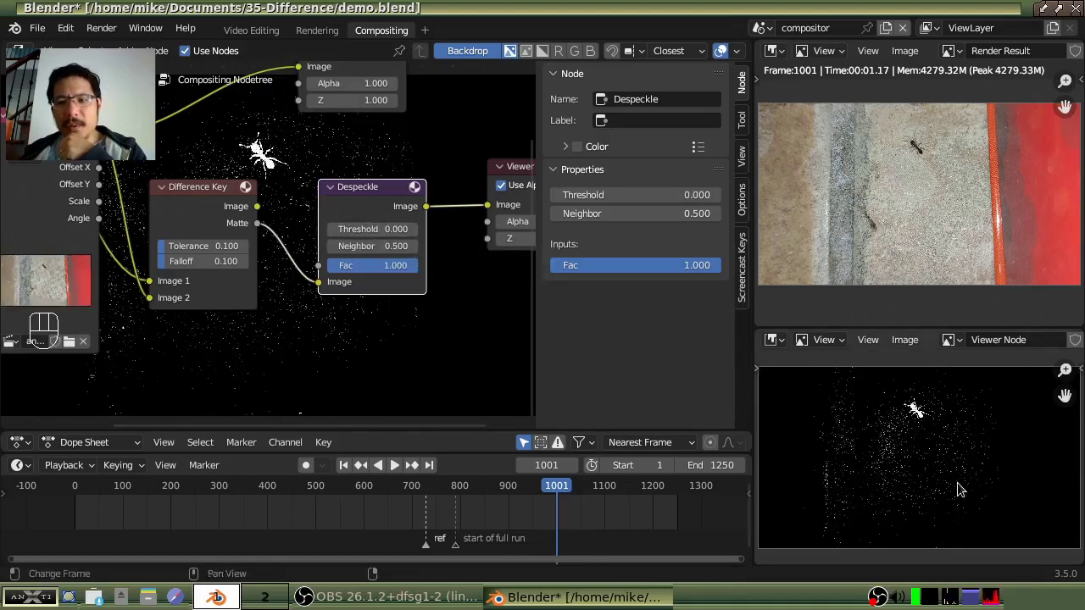
{"action": "left_click", "coordinate": [330, 245]}
{"action": "left_click", "coordinate": [330, 246]}
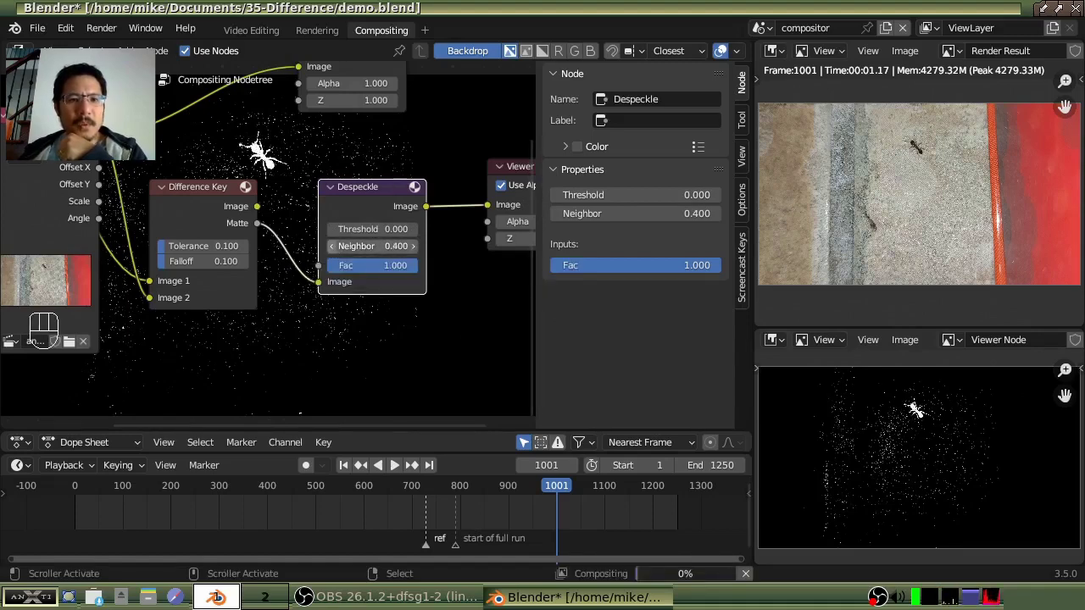
{"action": "left_click", "coordinate": [330, 246]}
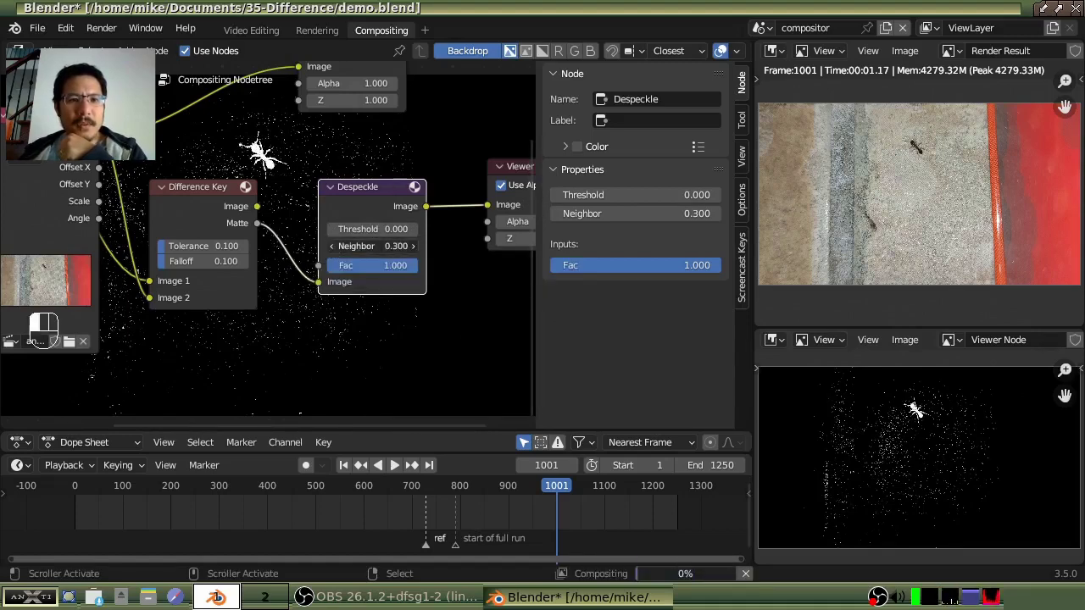
{"action": "left_click", "coordinate": [330, 245]}
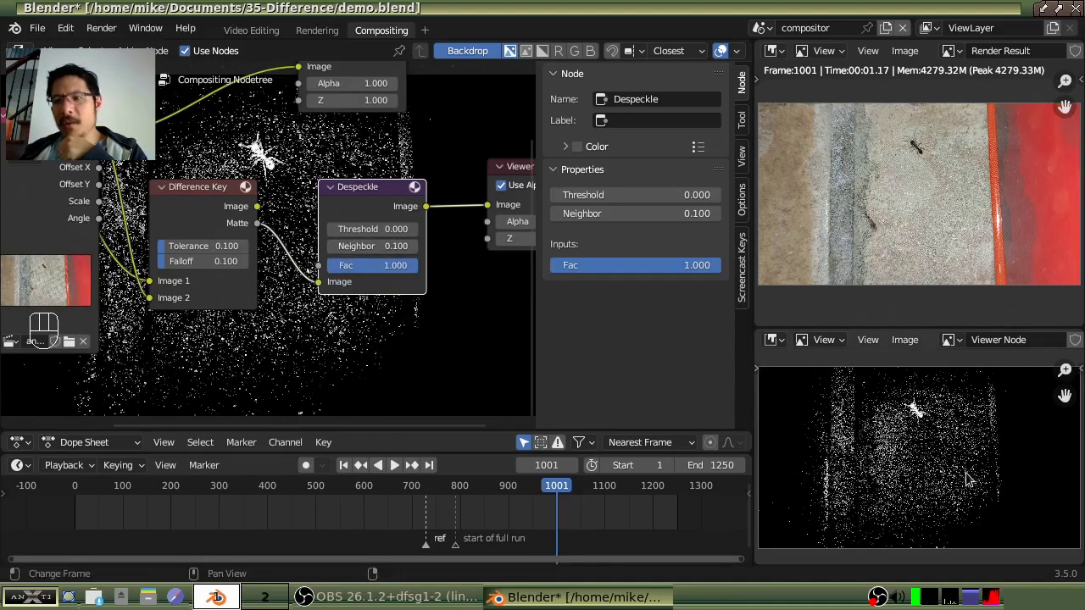
Raise the Despeckle node's Neighbor value as far as 0.800, then settle on 0.700.
{"action": "left_click", "coordinate": [410, 247]}
{"action": "left_click", "coordinate": [411, 247]}
{"action": "left_click", "coordinate": [412, 248]}
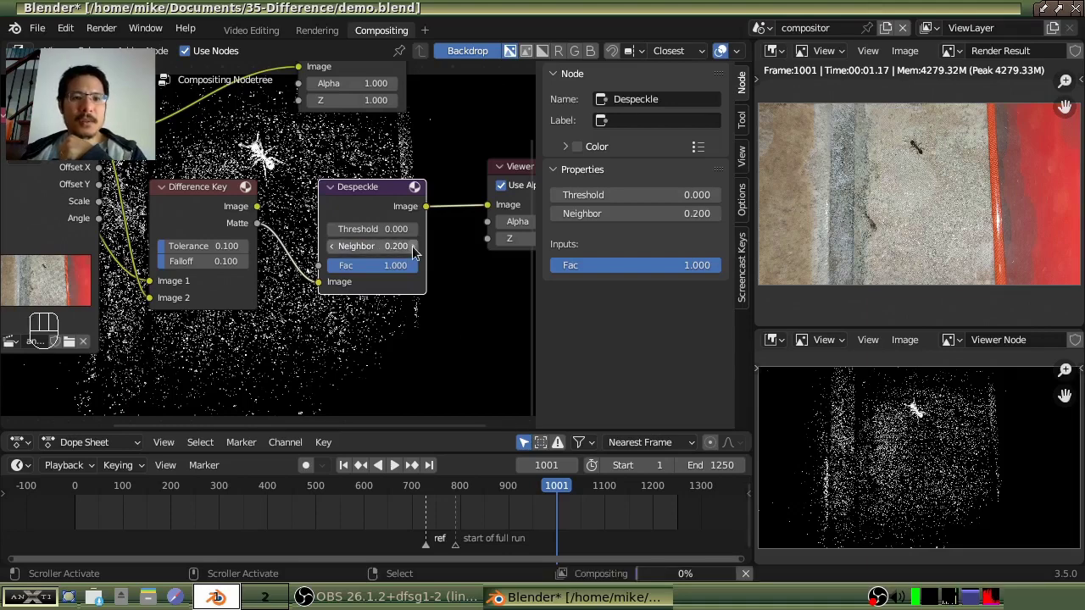
{"action": "left_click", "coordinate": [413, 251]}
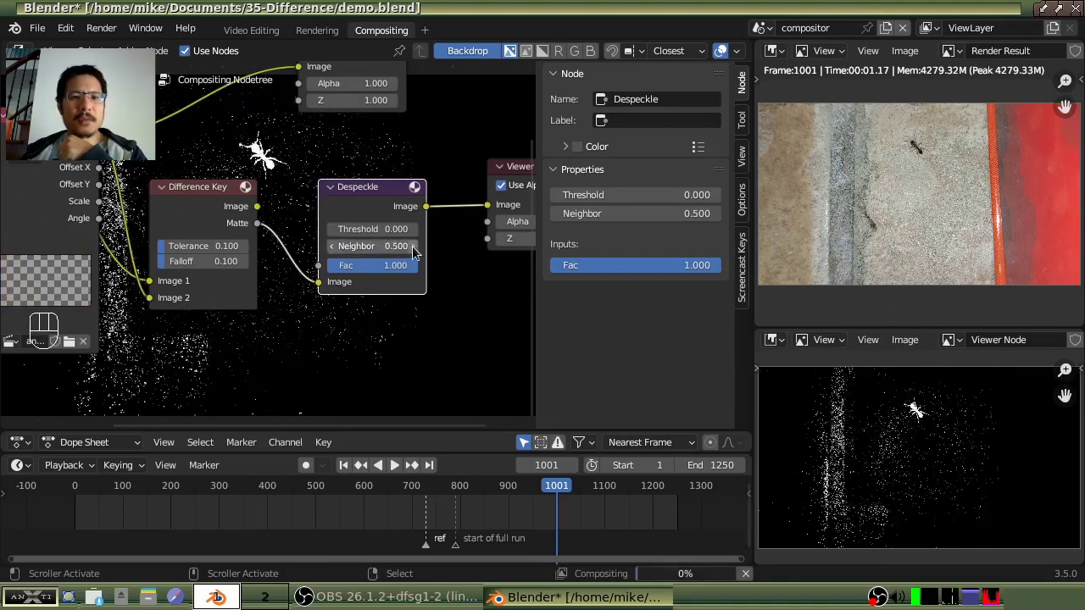
{"action": "left_click", "coordinate": [413, 246]}
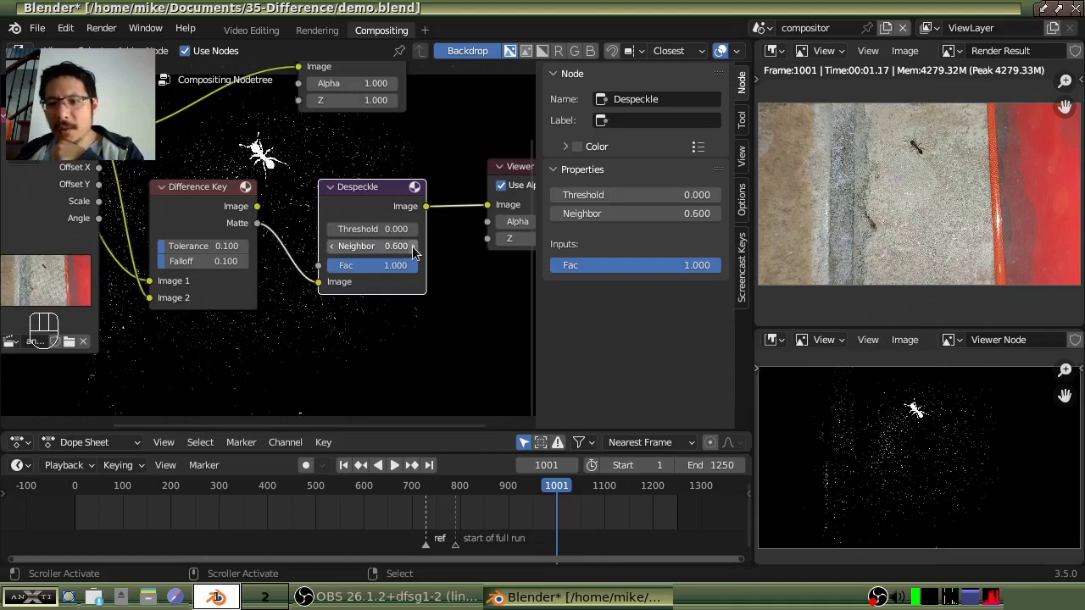
{"action": "left_click", "coordinate": [413, 246]}
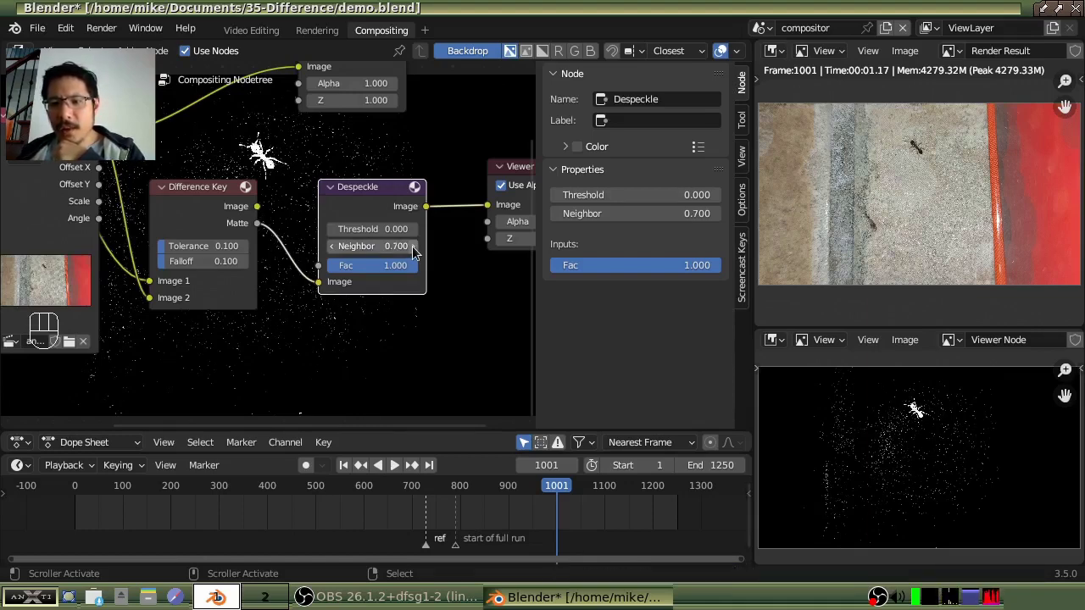
{"action": "left_click", "coordinate": [413, 247]}
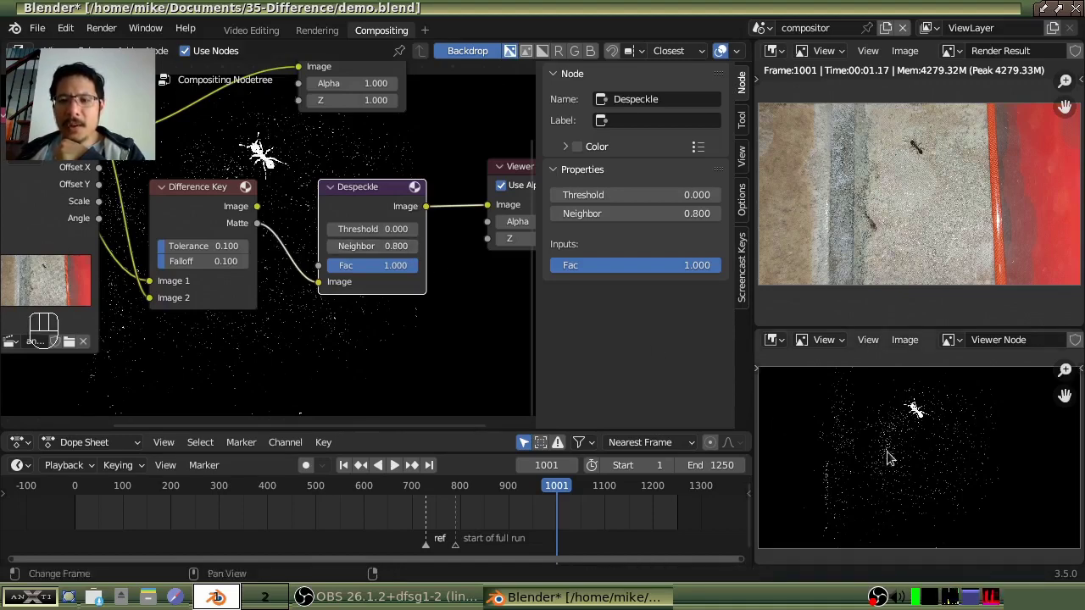
{"action": "left_click", "coordinate": [332, 248]}
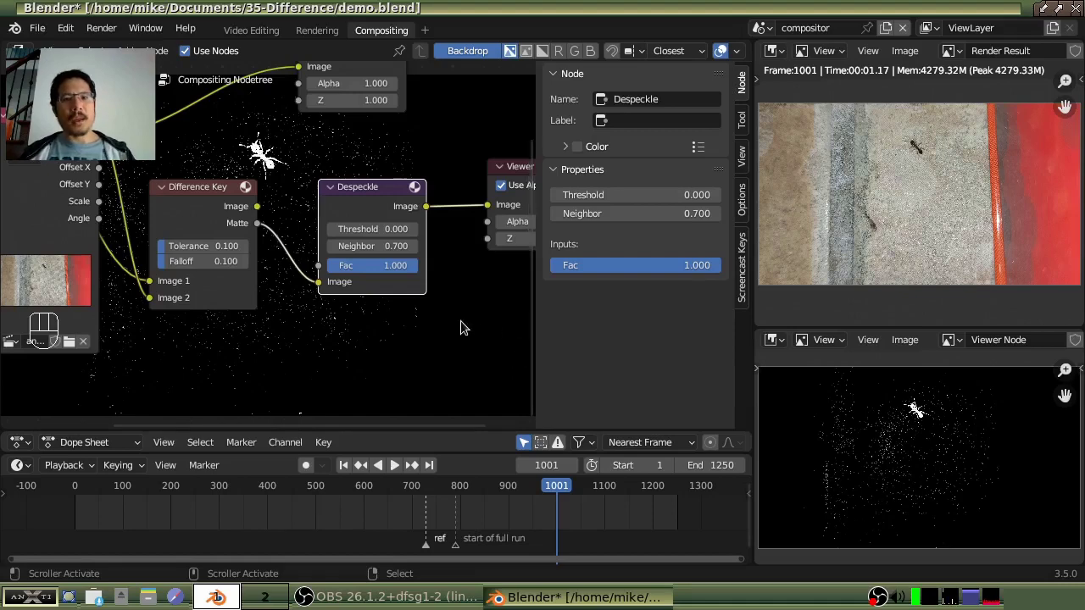
Insert a Dilate/Erode filter node between the Despeckle node's Image output and the Viewer node.
{"action": "key", "text": "shift"}
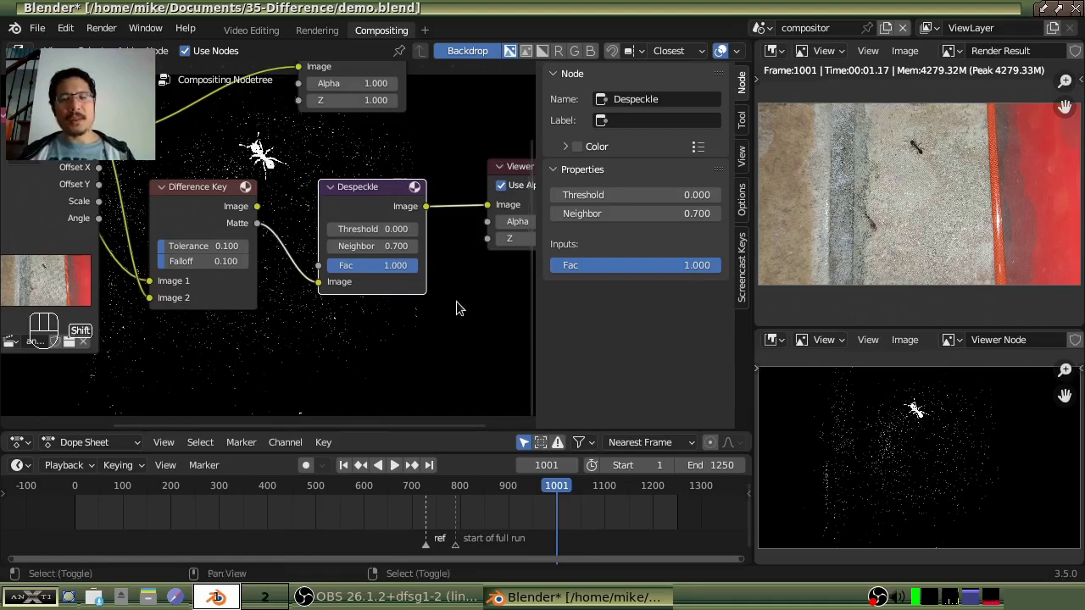
{"action": "key", "text": "shift+a"}
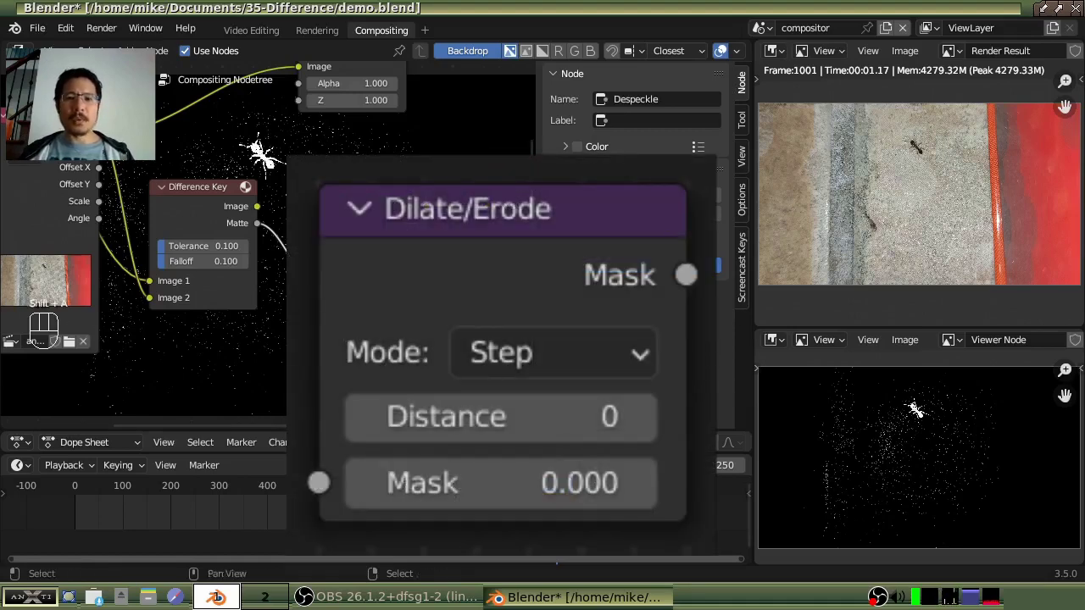
{"action": "left_click", "coordinate": [741, 117]}
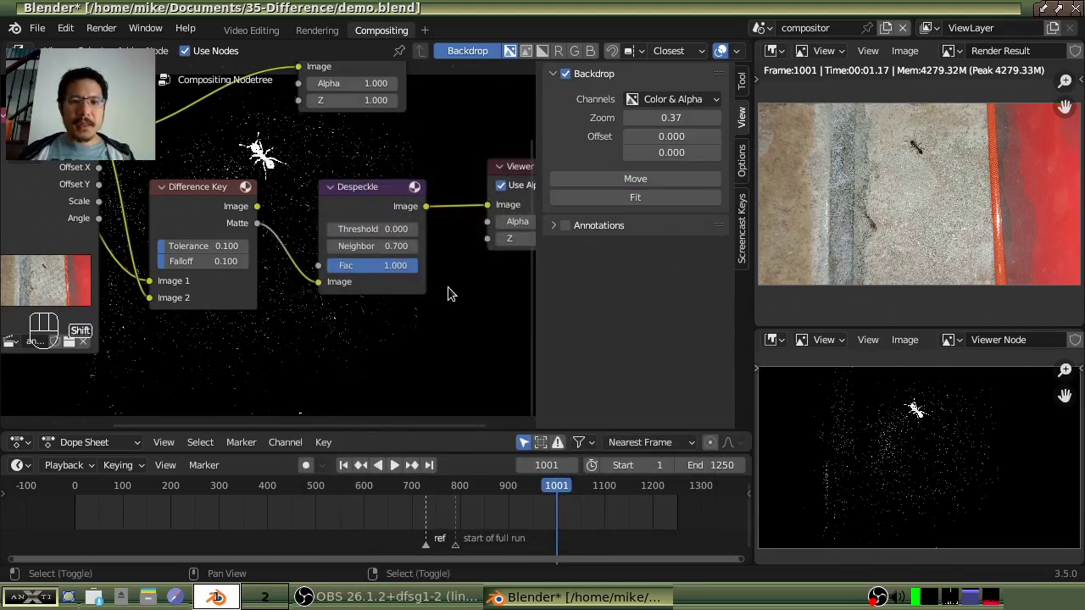
{"action": "key", "text": "shift+a"}
{"action": "mouse_move", "coordinate": [449, 290]}
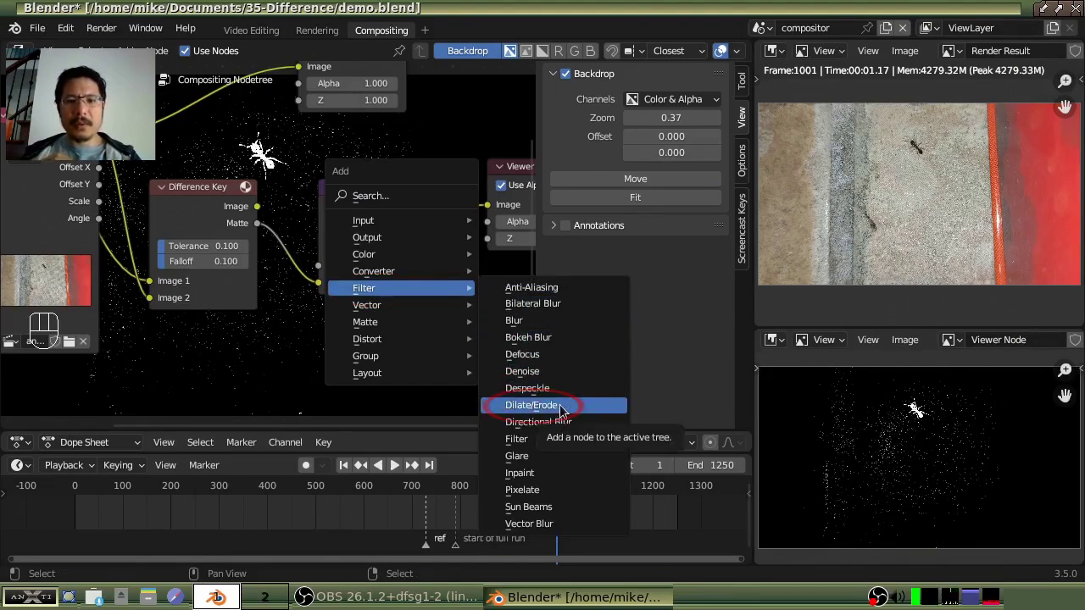
{"action": "left_click", "coordinate": [519, 412]}
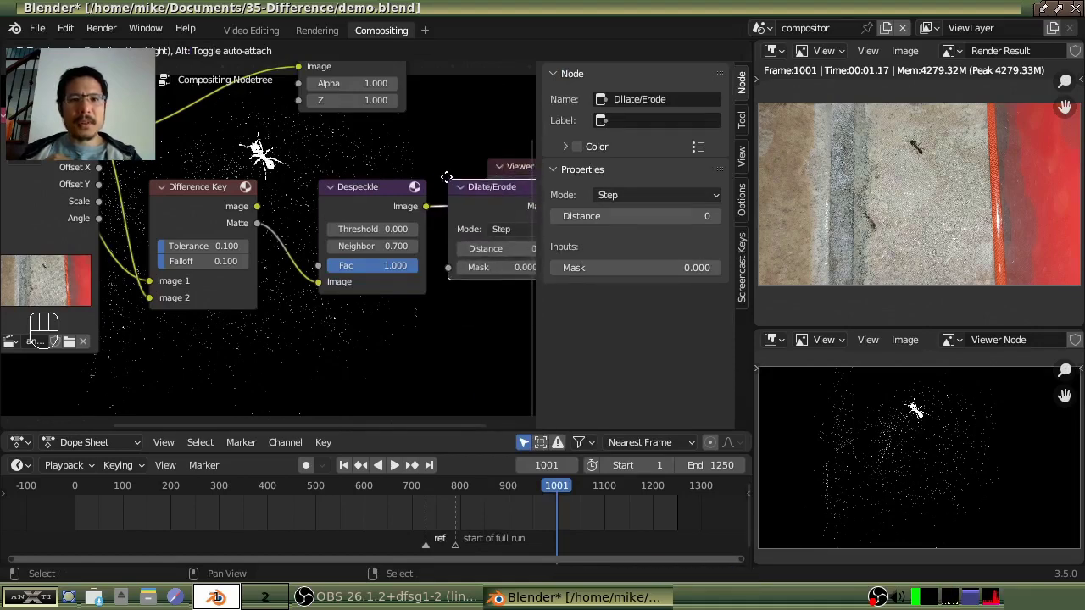
{"action": "left_click", "coordinate": [446, 182]}
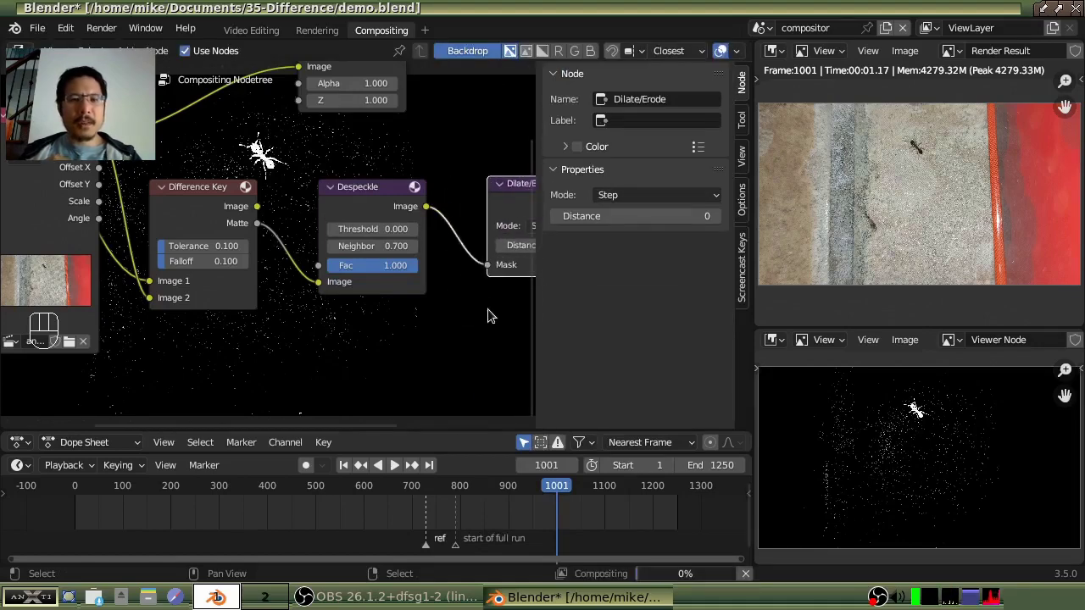
{"action": "middle_click_drag", "start_coordinate": [495, 321], "coordinate": [189, 373]}
{"action": "middle_click_drag", "start_coordinate": [379, 339], "coordinate": [368, 336]}
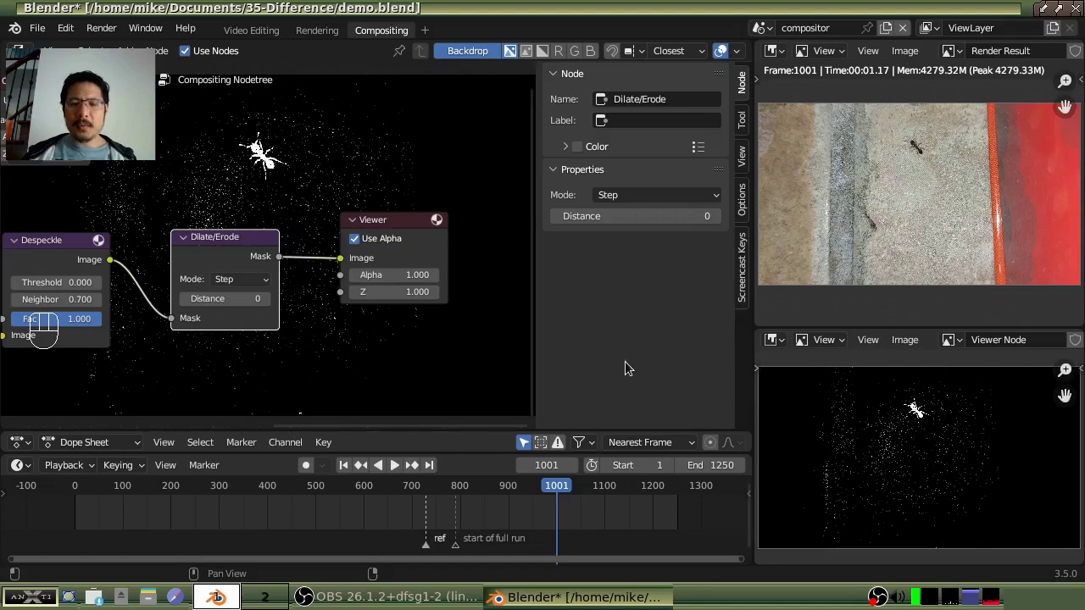
Keep the Dilate/Erode node in Step mode, try a Distance of -2 and settle on -1.
{"action": "key", "text": "shift"}
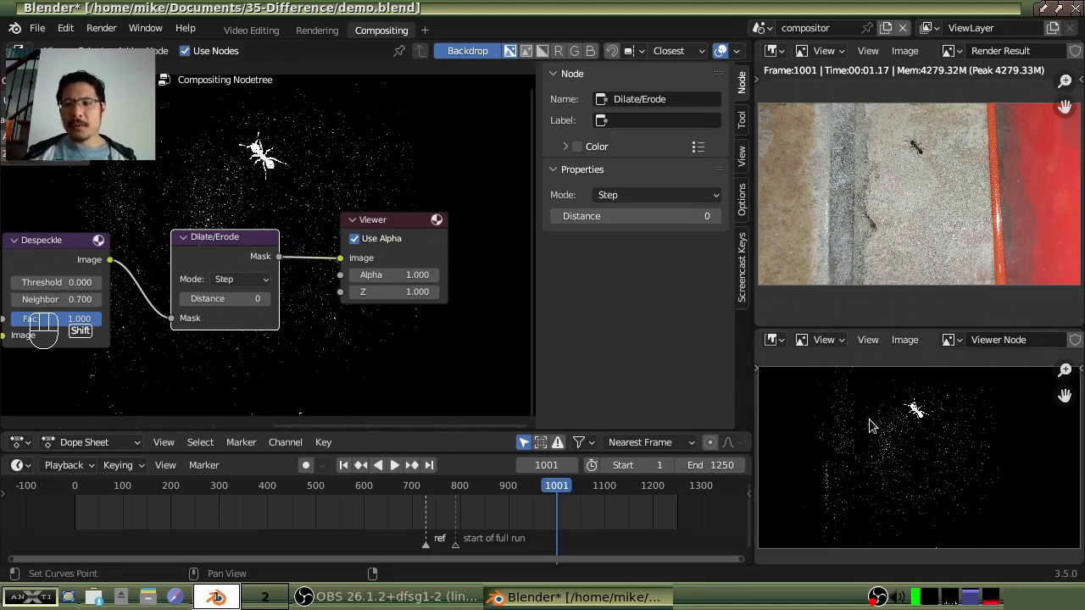
{"action": "key", "text": "shift+b"}
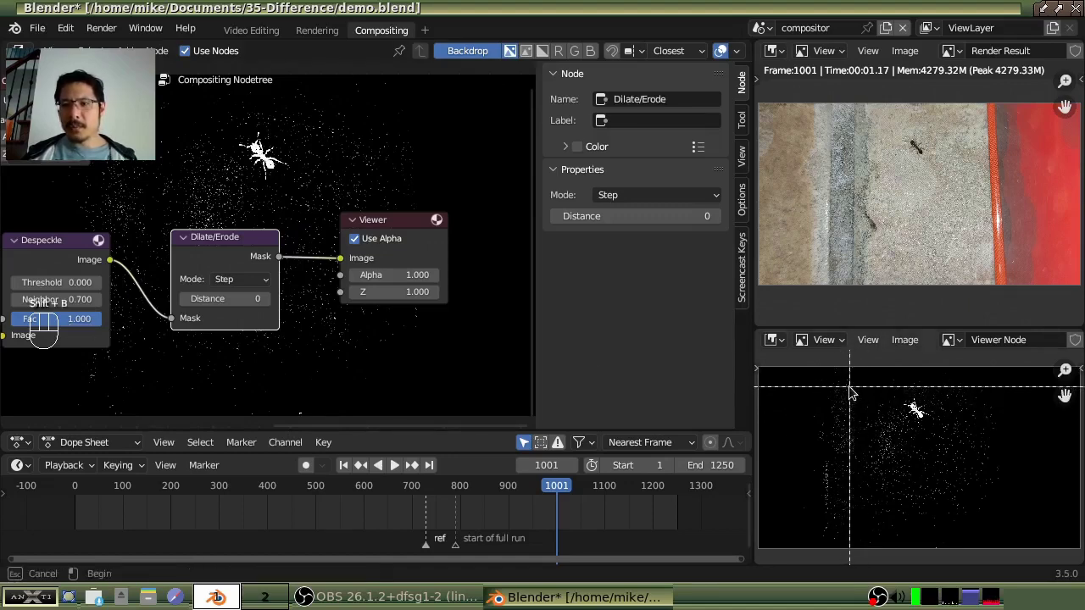
{"action": "left_click_drag", "start_coordinate": [849, 387], "coordinate": [976, 475]}
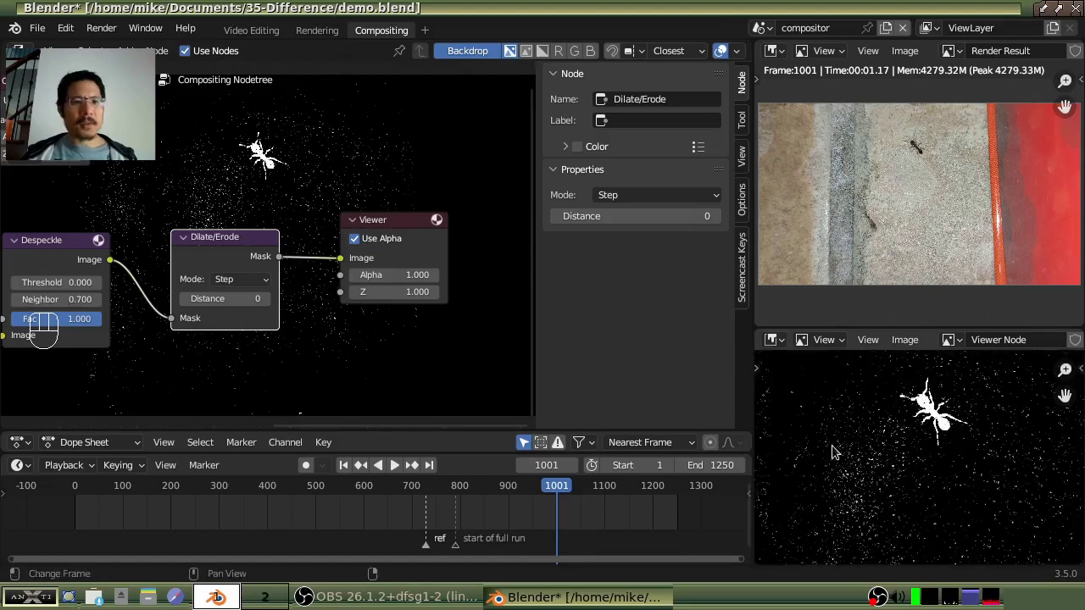
{"action": "left_click", "coordinate": [266, 282]}
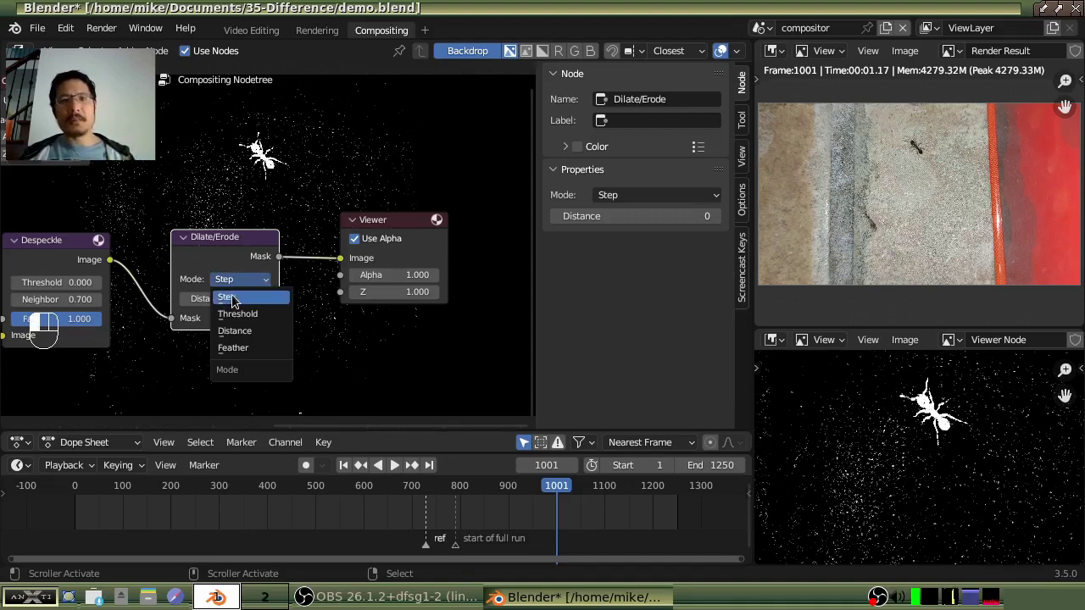
{"action": "key", "text": "Escape"}
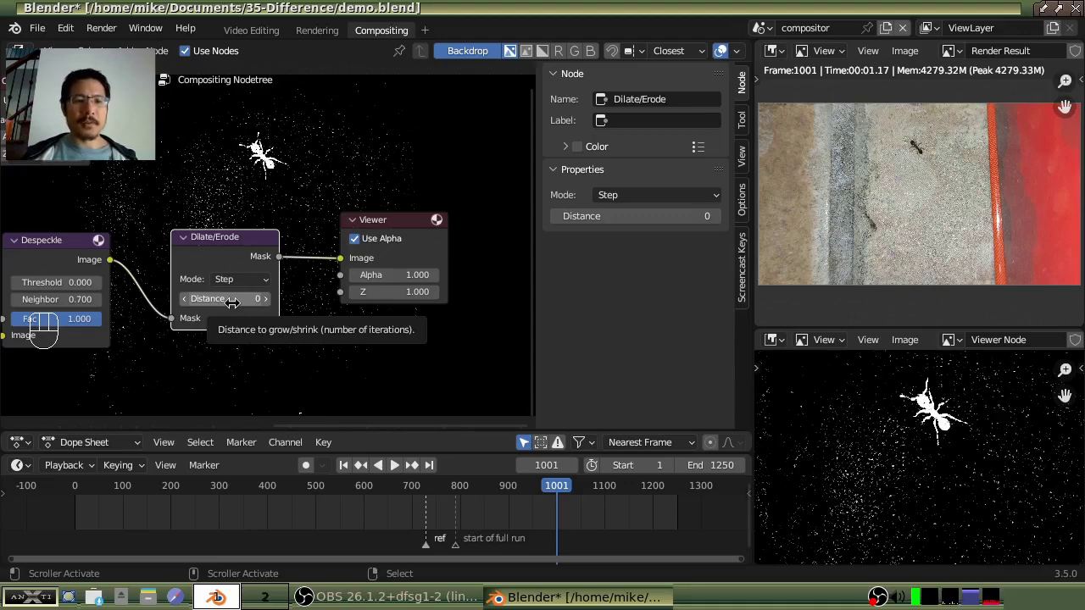
{"action": "left_click", "coordinate": [184, 299]}
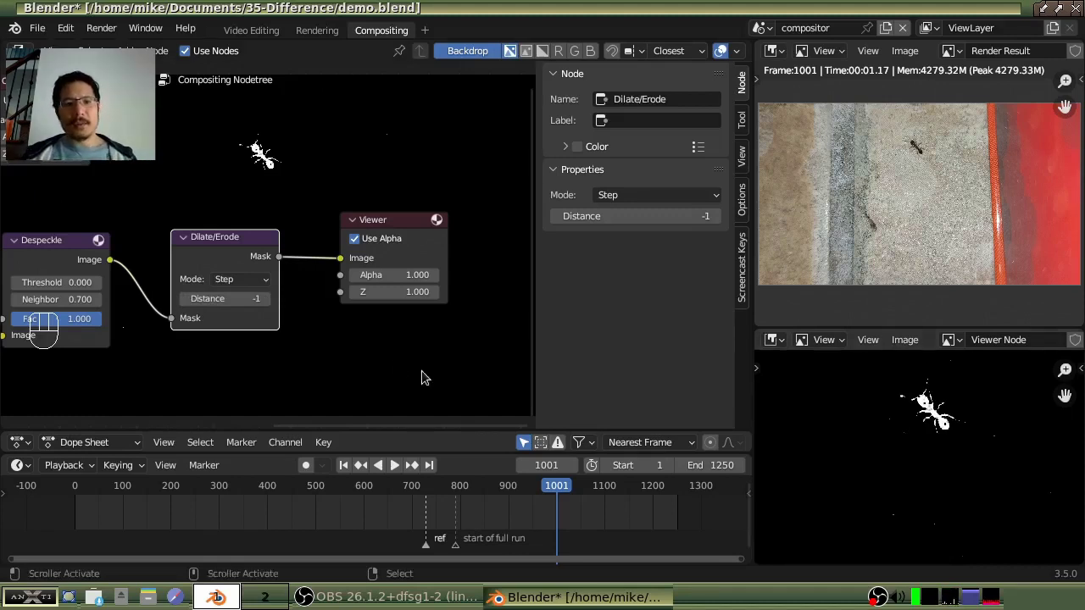
{"action": "left_click", "coordinate": [185, 300]}
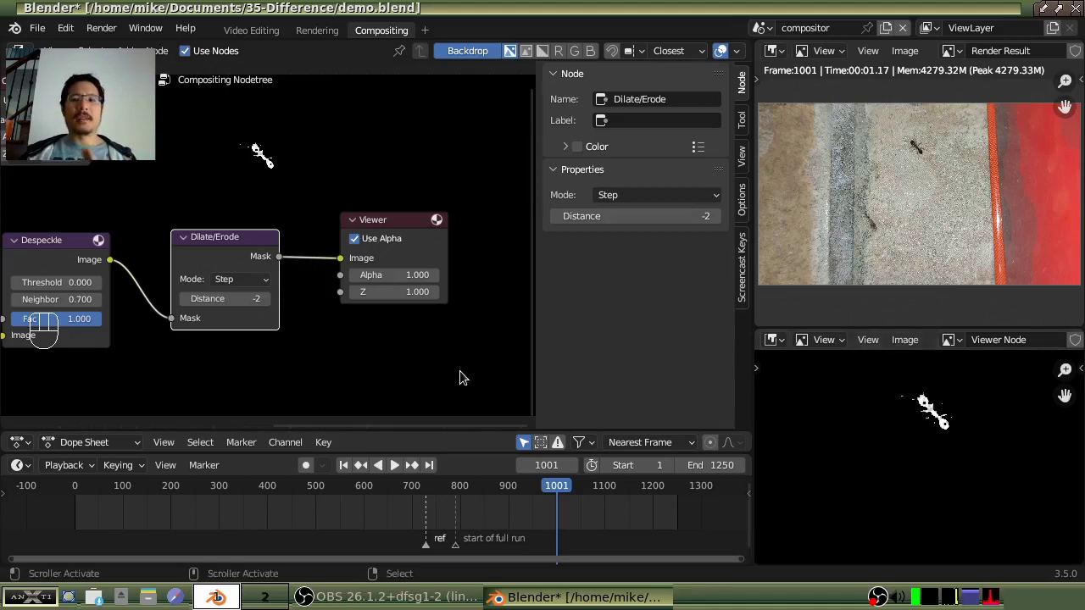
{"action": "left_click", "coordinate": [265, 299]}
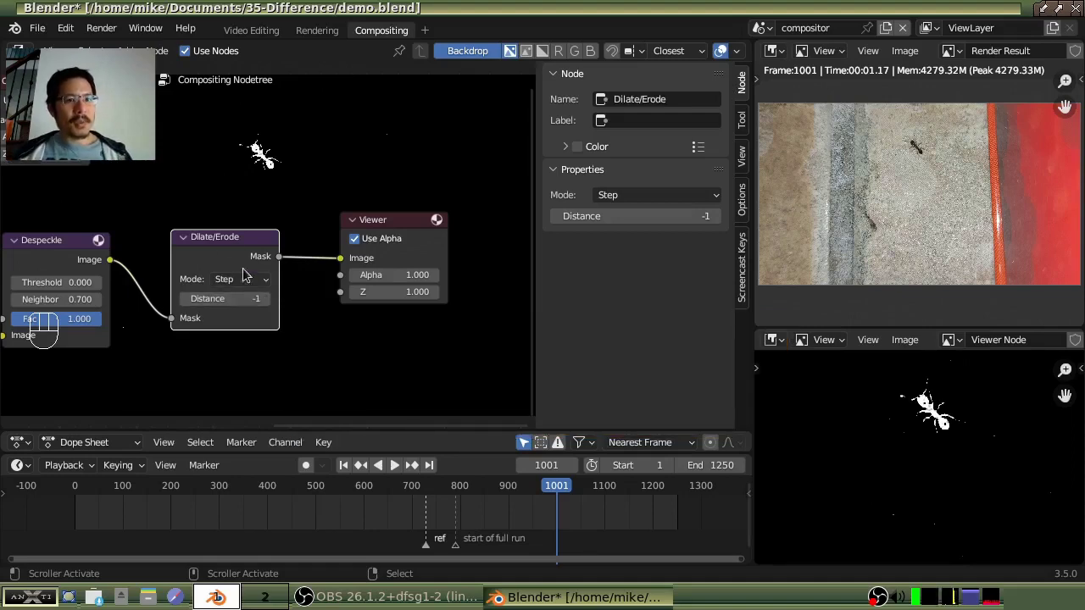
Duplicate the Dilate/Erode node, insert the copy before the Viewer node and set its Distance to 1.
{"action": "key", "text": "shift"}
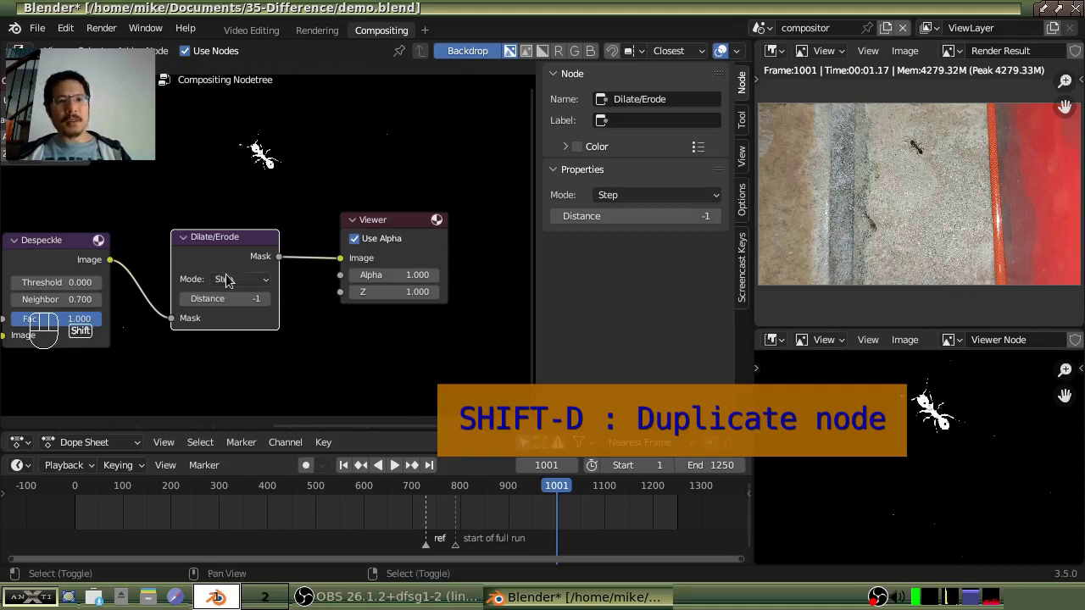
{"action": "key", "text": "shift+d"}
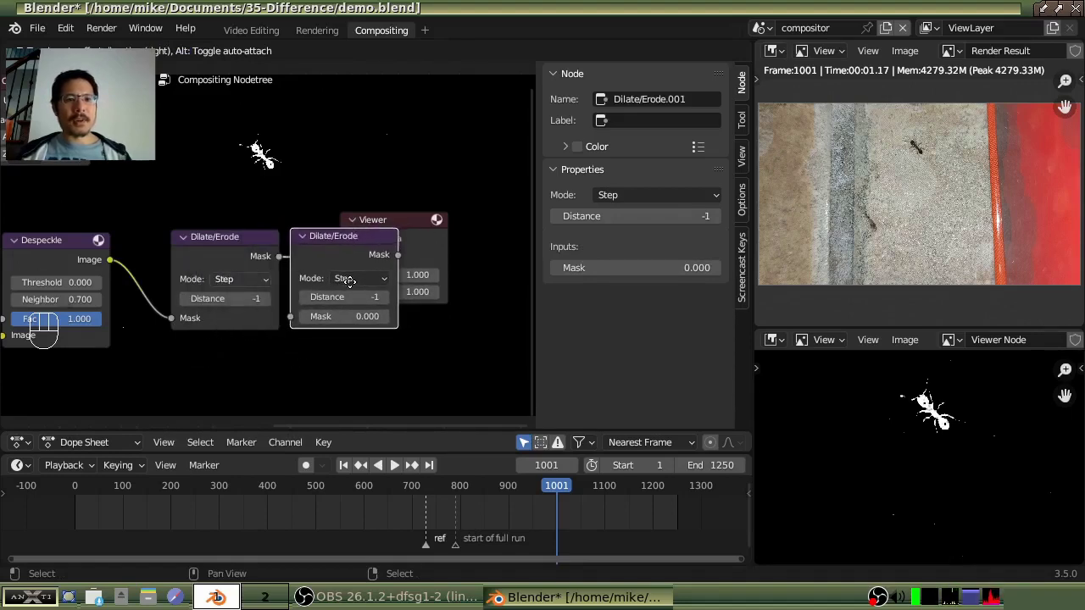
{"action": "left_click", "coordinate": [399, 288]}
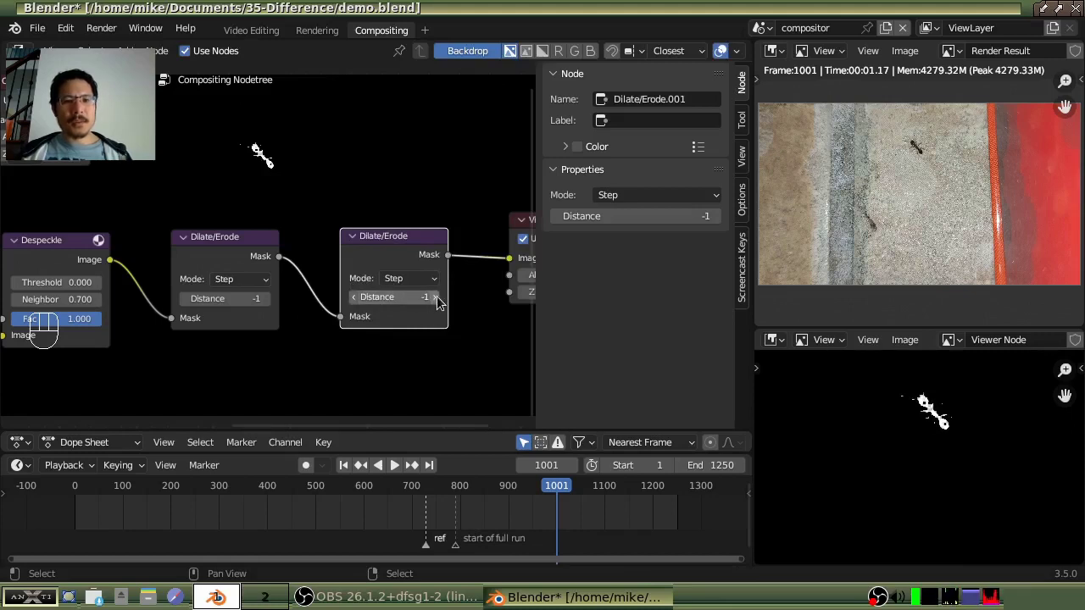
{"action": "left_click", "coordinate": [436, 298]}
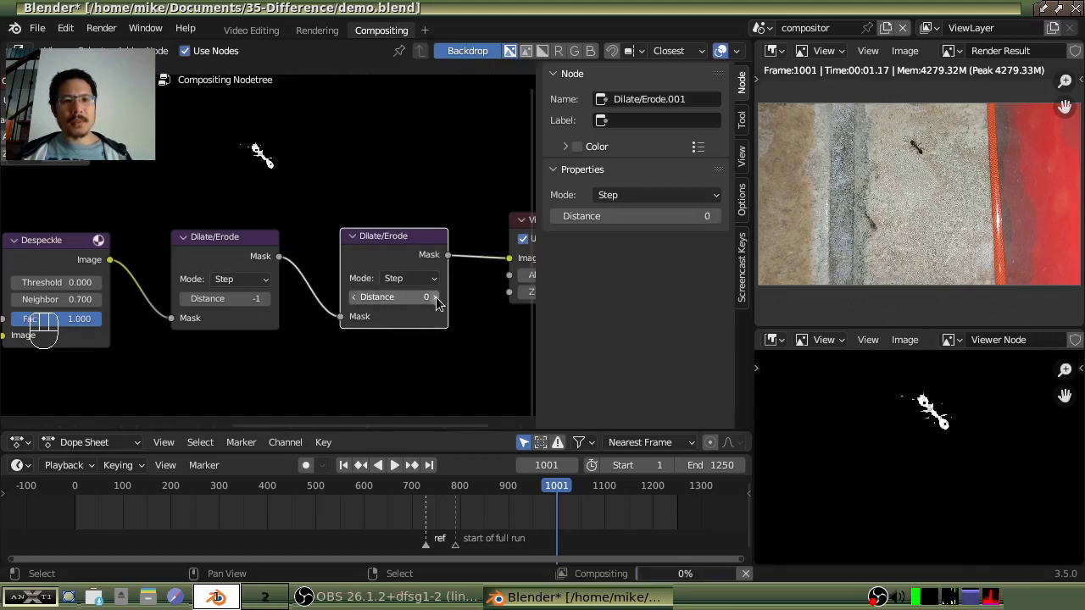
{"action": "left_click", "coordinate": [433, 298]}
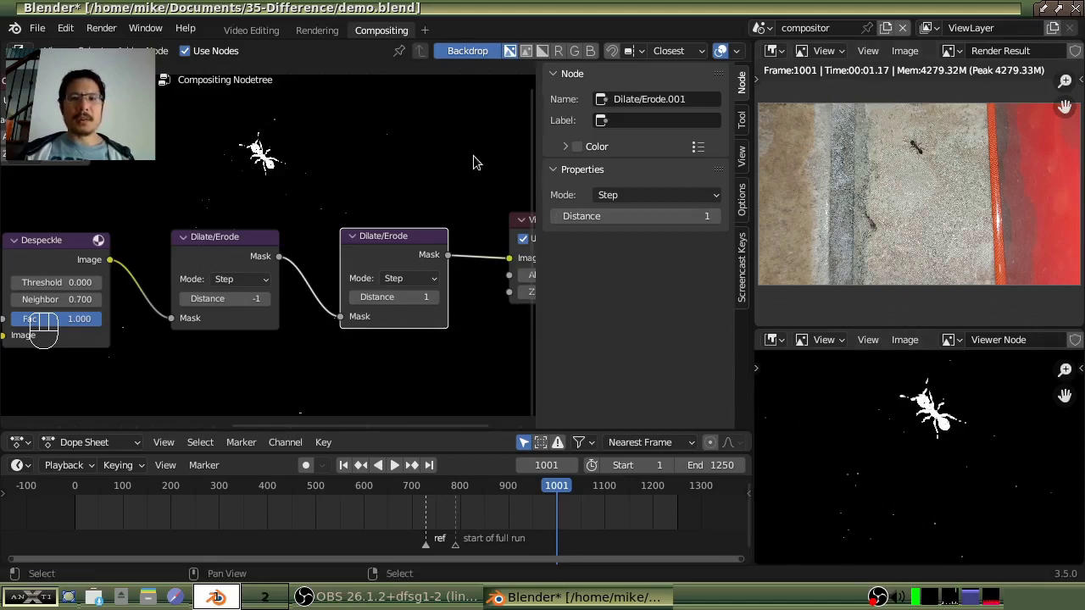
Move the Composite node above the second Dilate/Erode node and connect the Despeckle node's Image output to its Image input.
{"action": "middle_click_drag", "start_coordinate": [473, 166], "coordinate": [496, 209]}
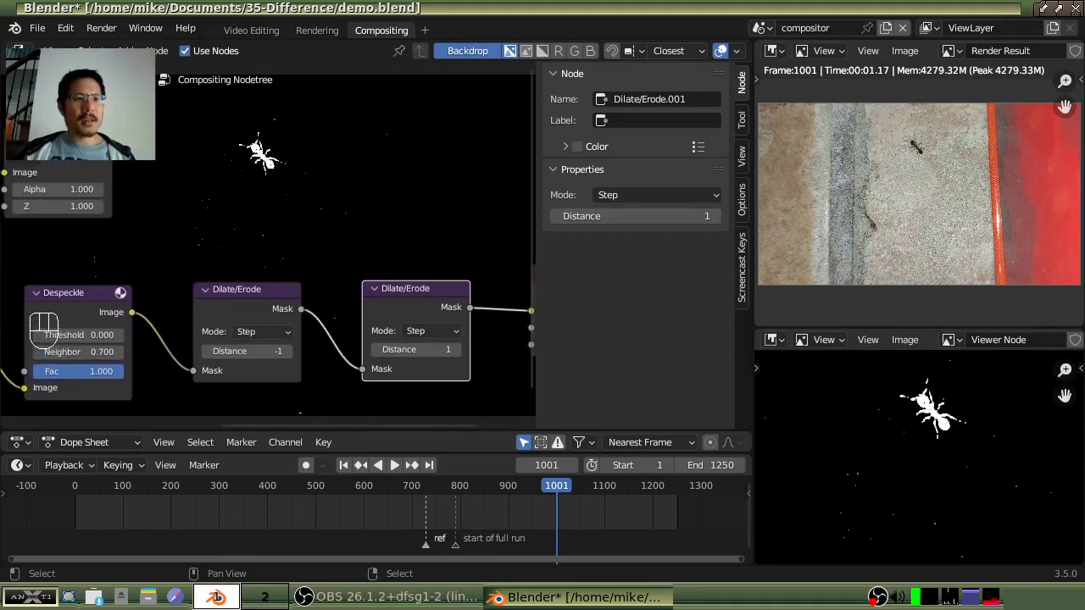
{"action": "left_click_drag", "start_coordinate": [60, 135], "coordinate": [445, 122]}
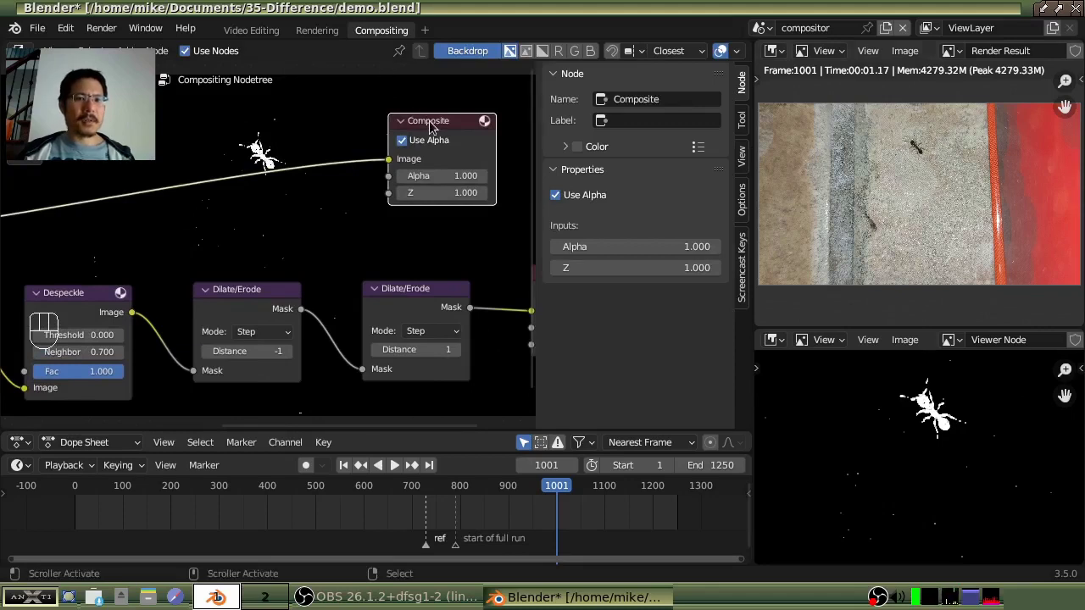
{"action": "key", "text": "g"}
{"action": "left_click", "coordinate": [276, 194]}
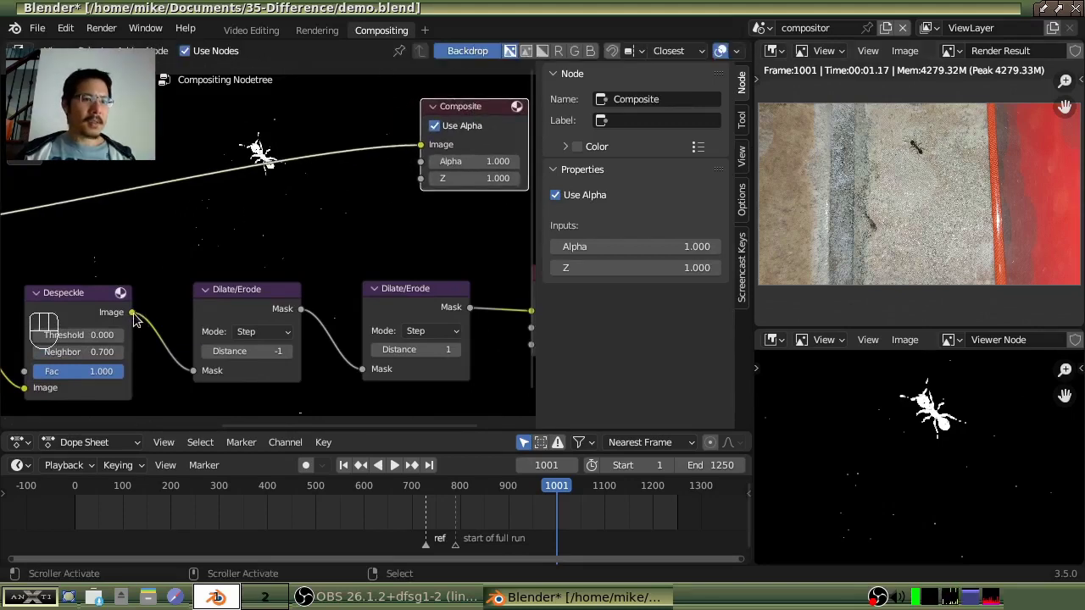
{"action": "left_click_drag", "start_coordinate": [133, 313], "coordinate": [418, 148]}
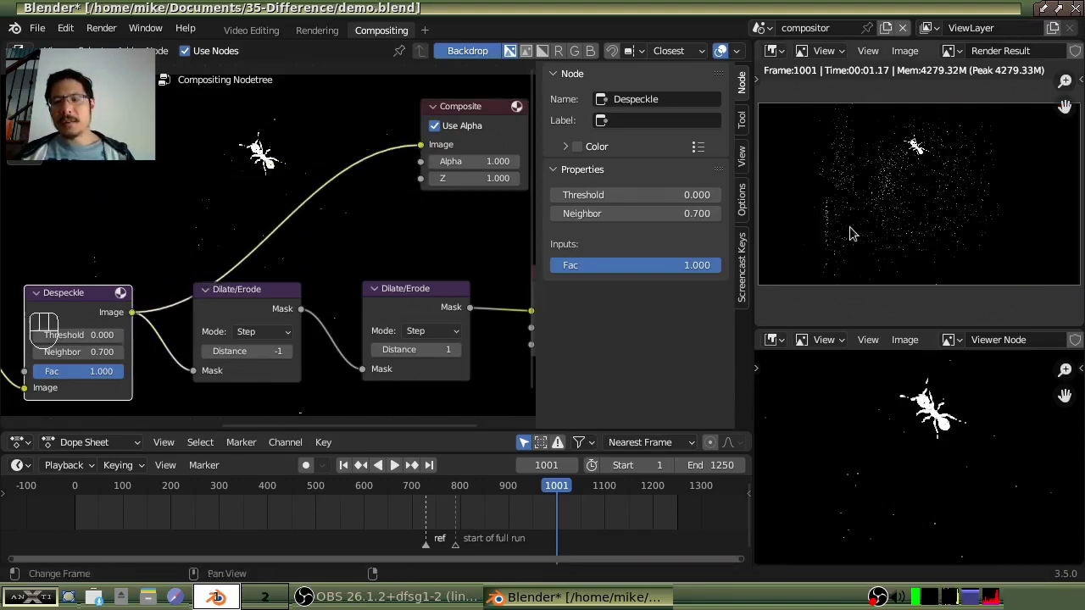
Compare the ant matte in the Render Result and Viewer Node images up close, checking for stray specks and holes in the body.
{"action": "scroll", "coordinate": [913, 164], "scroll_direction": "up", "scroll_amount": 4}
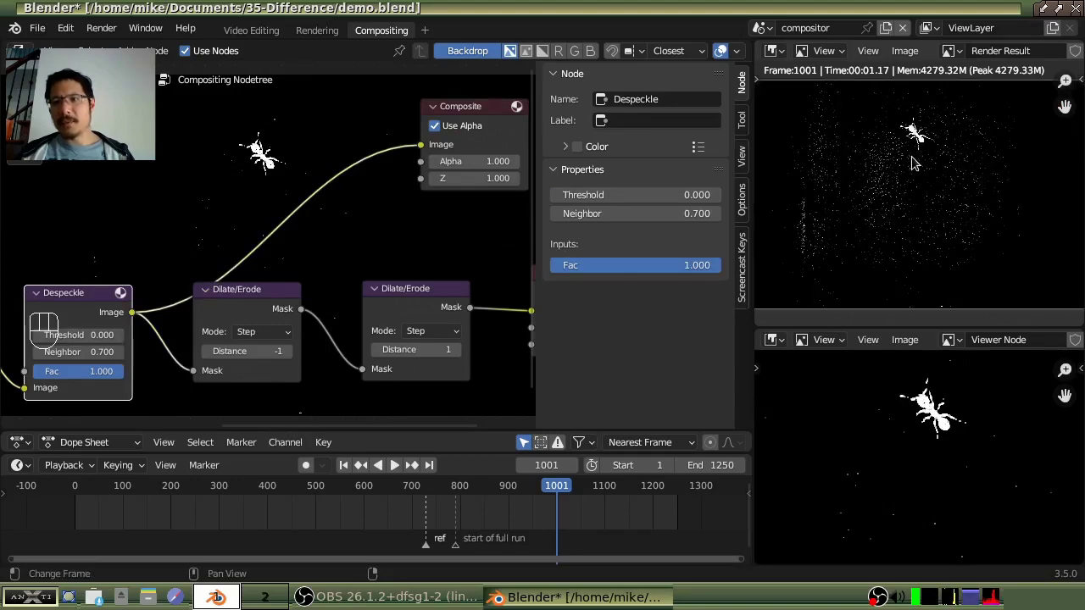
{"action": "scroll", "coordinate": [913, 163], "scroll_direction": "up", "scroll_amount": 2}
{"action": "middle_click_drag", "start_coordinate": [916, 180], "coordinate": [932, 212]}
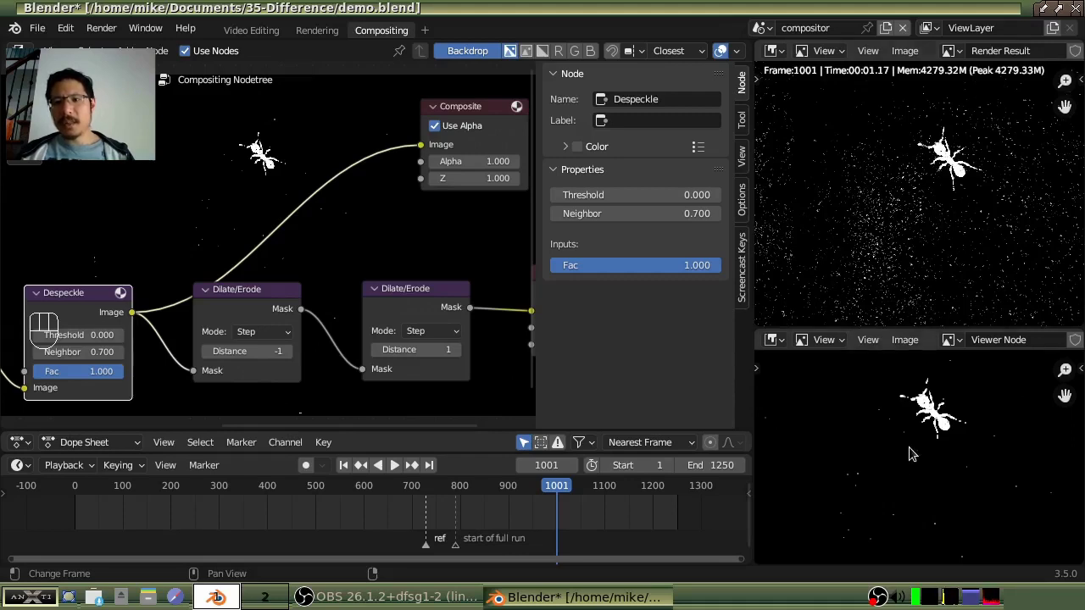
{"action": "middle_click_drag", "start_coordinate": [951, 258], "coordinate": [932, 259]}
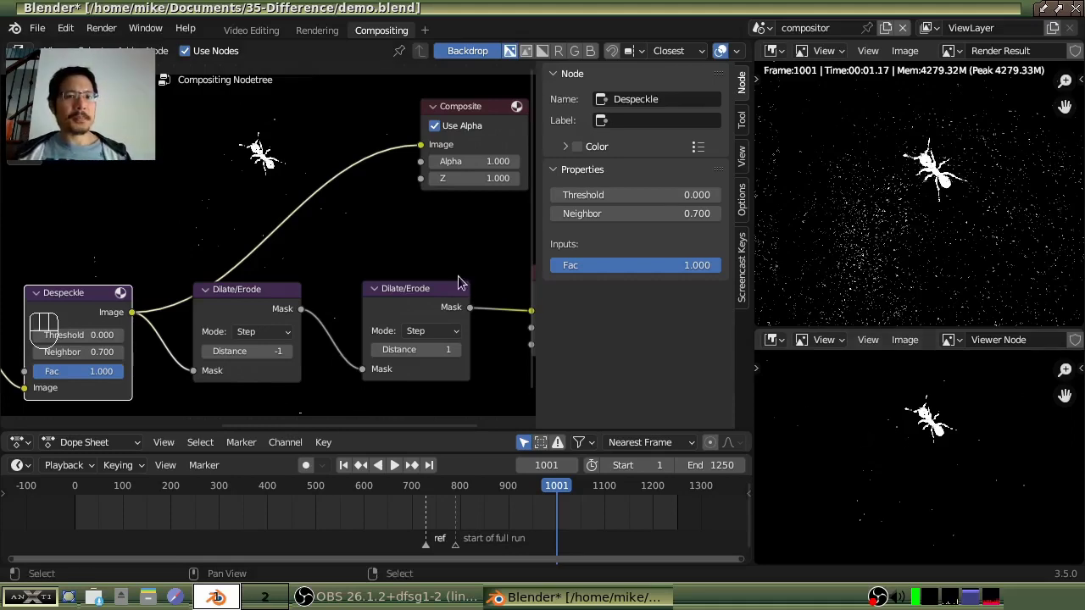
{"action": "middle_click_drag", "start_coordinate": [364, 237], "coordinate": [327, 235]}
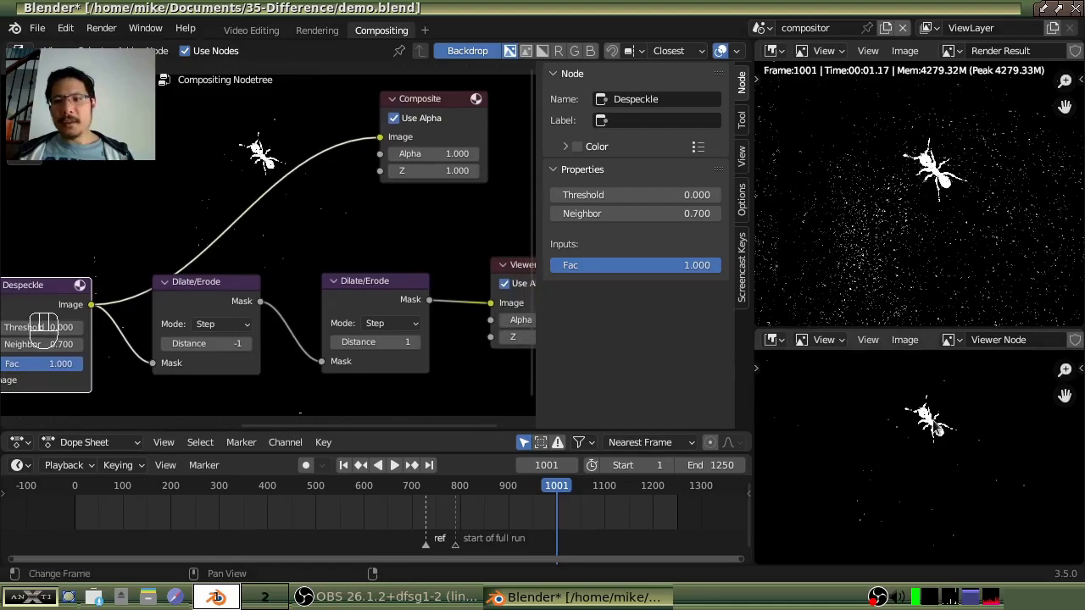
{"action": "scroll", "coordinate": [950, 429], "scroll_direction": "up", "scroll_amount": 5}
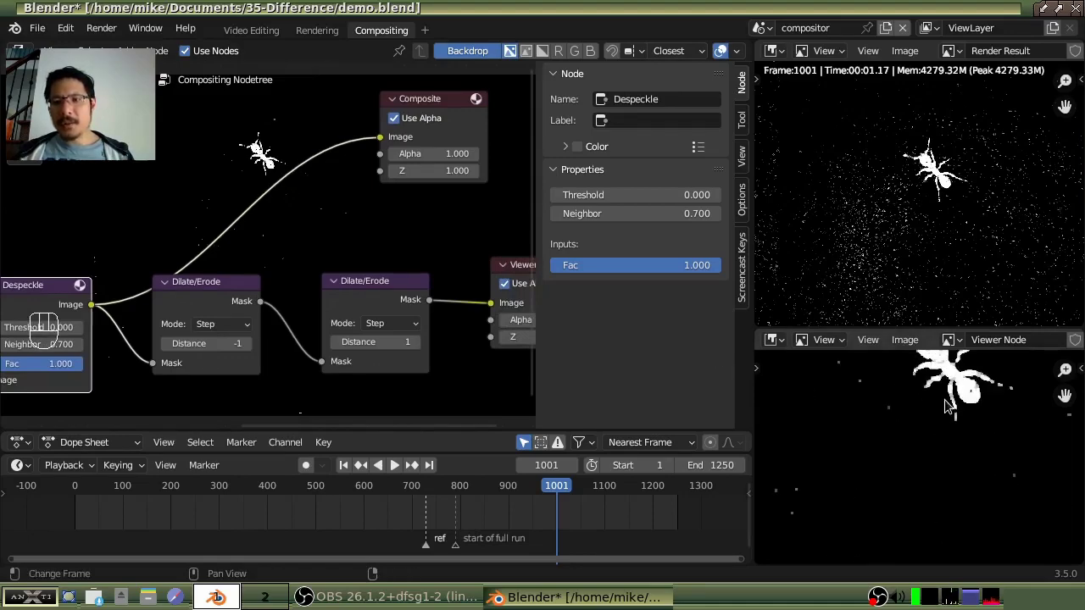
{"action": "left_click", "coordinate": [844, 402]}
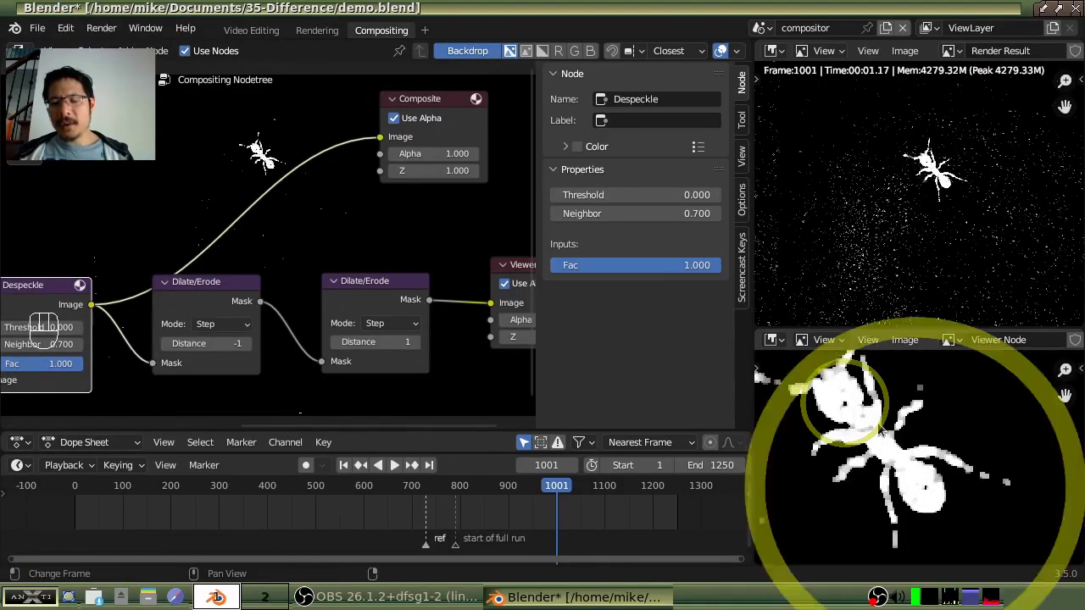
{"action": "left_click", "coordinate": [923, 487]}
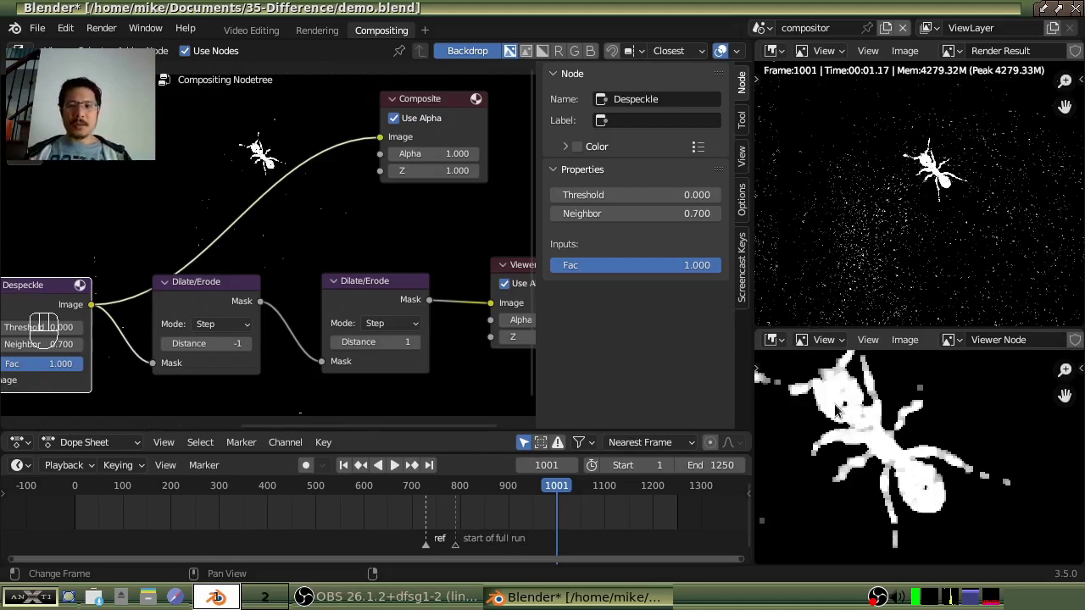
{"action": "scroll", "coordinate": [834, 411], "scroll_direction": "down", "scroll_amount": 1}
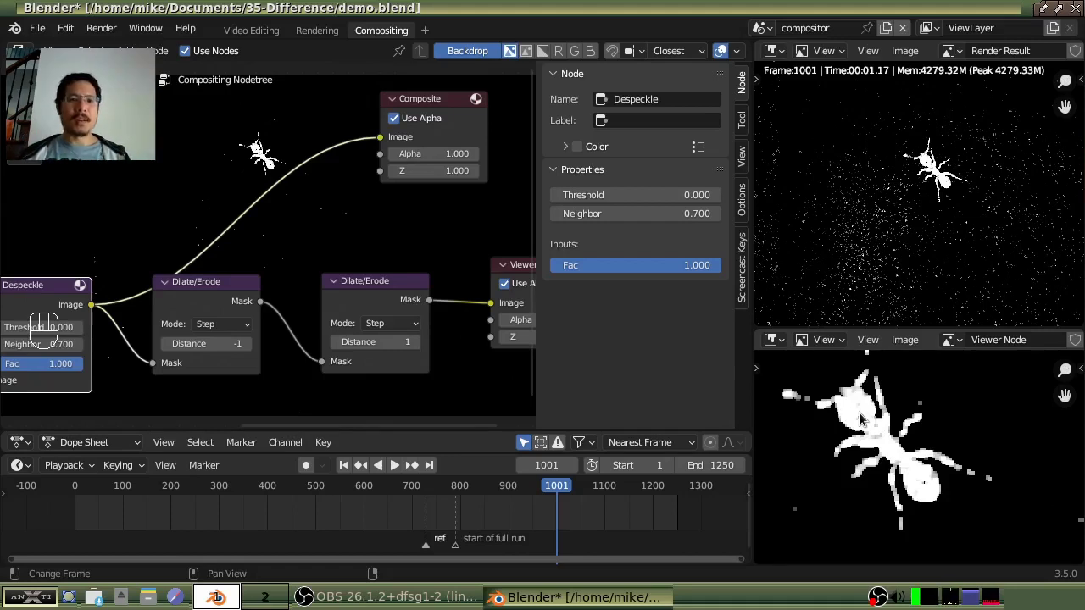
Move the Viewer node farther away, then duplicate the Dilate/Erode node with Distance 1 and insert the copy before the Viewer node.
{"action": "middle_click_drag", "start_coordinate": [489, 318], "coordinate": [413, 233]}
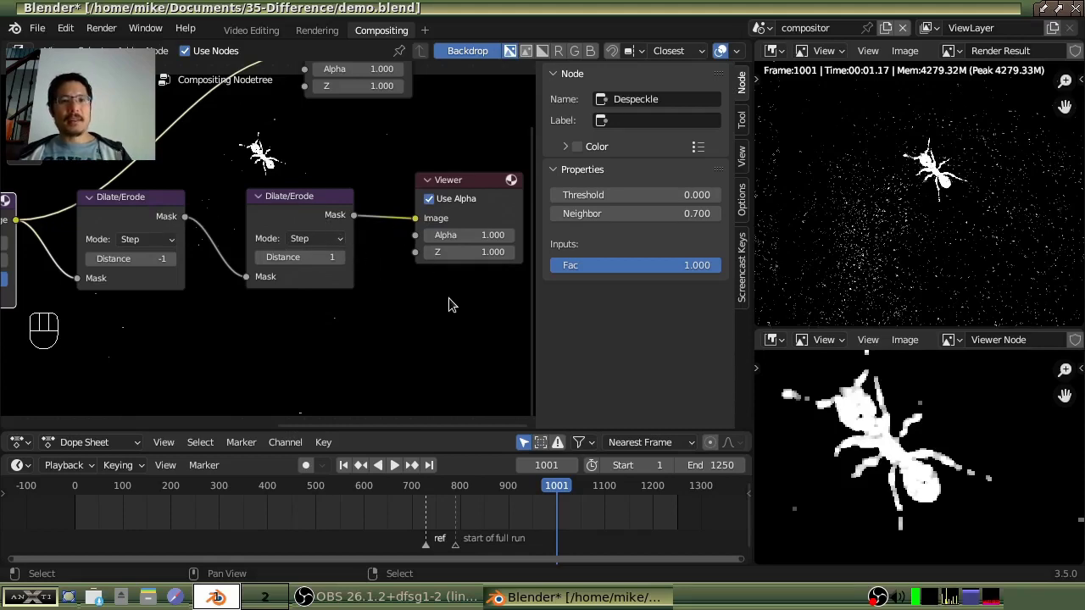
{"action": "middle_click_drag", "start_coordinate": [449, 298], "coordinate": [301, 304]}
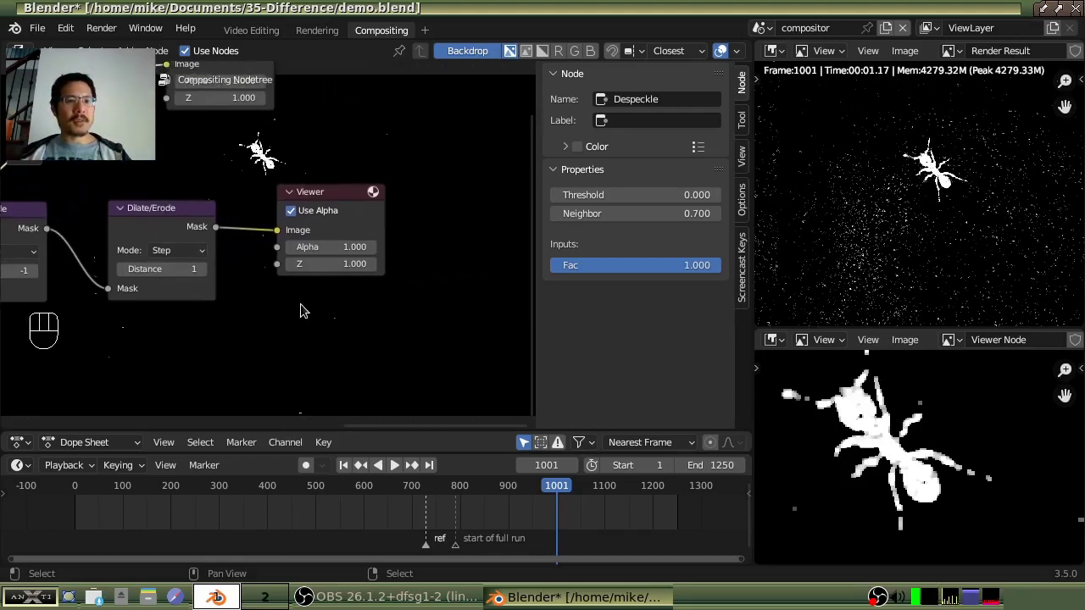
{"action": "left_click", "coordinate": [327, 195]}
{"action": "left_click_drag", "start_coordinate": [317, 195], "coordinate": [506, 200]}
{"action": "left_click", "coordinate": [158, 233]}
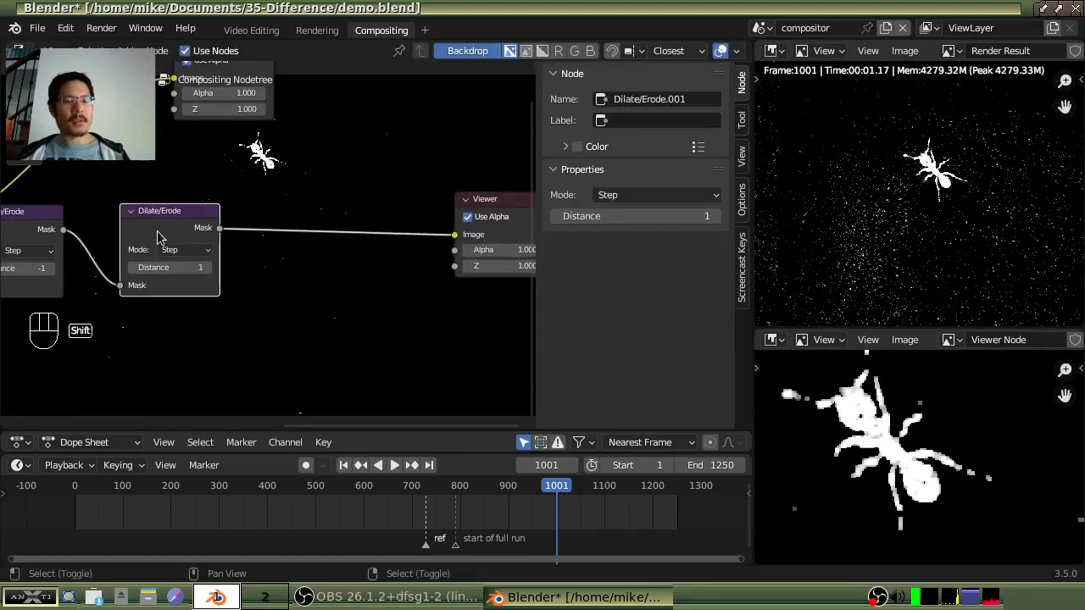
{"action": "key", "text": "shift+d"}
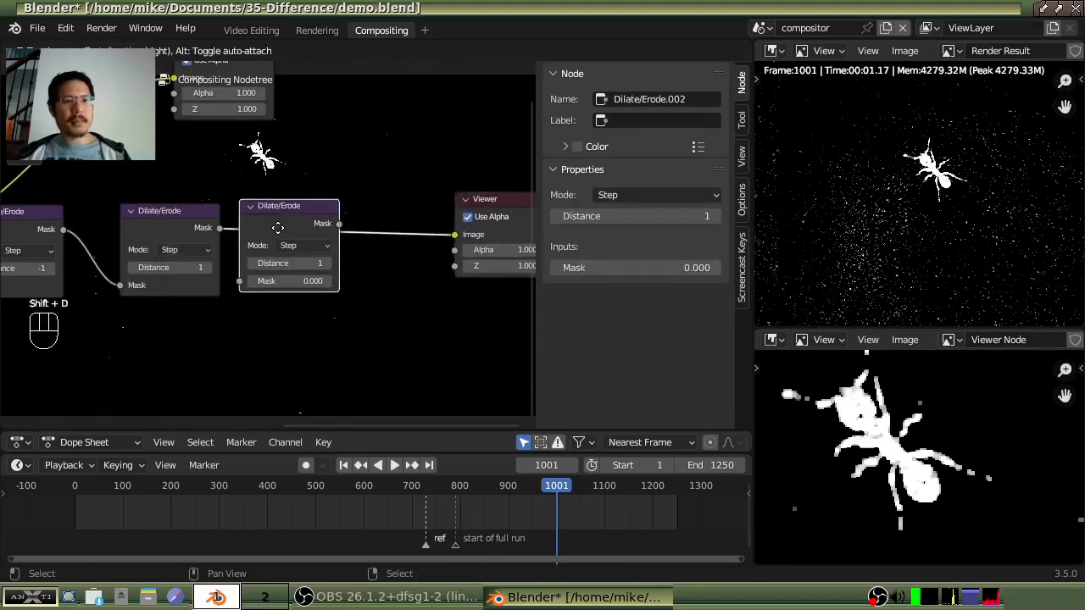
{"action": "left_click", "coordinate": [296, 214]}
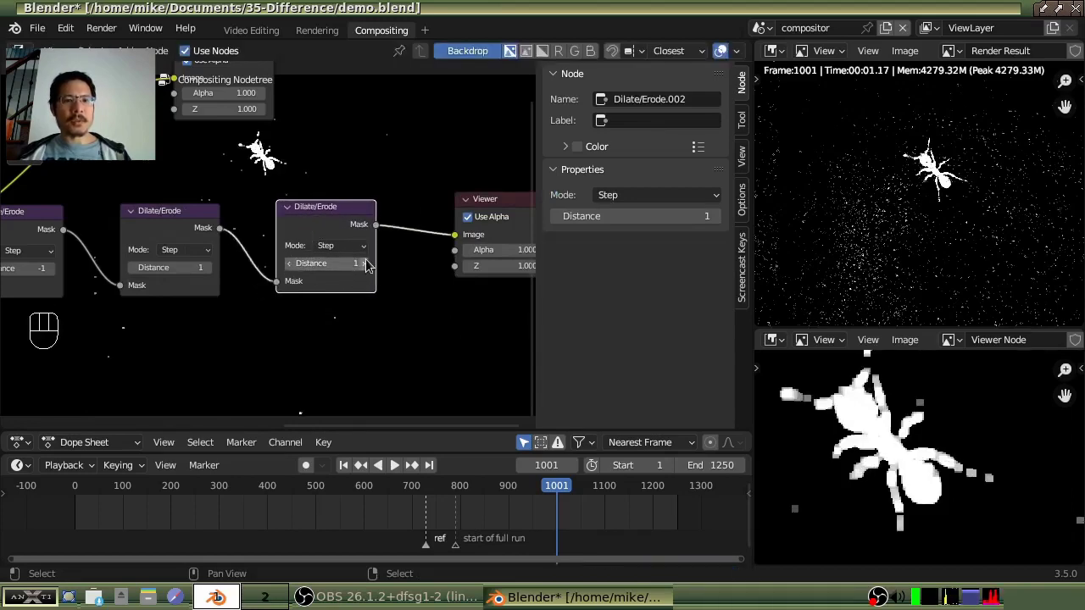
Make room before the Viewer node, insert another duplicate of the last Dilate/Erode node there and set its Distance to -1.
{"action": "scroll", "coordinate": [460, 290], "scroll_direction": "down", "scroll_amount": 1}
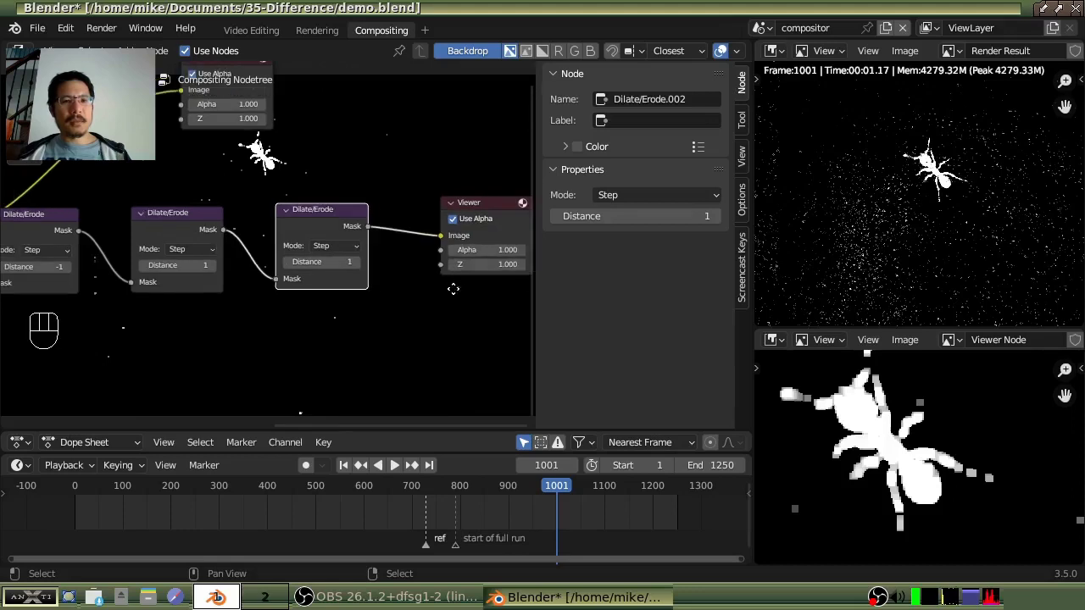
{"action": "middle_click_drag", "start_coordinate": [453, 288], "coordinate": [404, 286]}
{"action": "left_click_drag", "start_coordinate": [416, 210], "coordinate": [453, 214]}
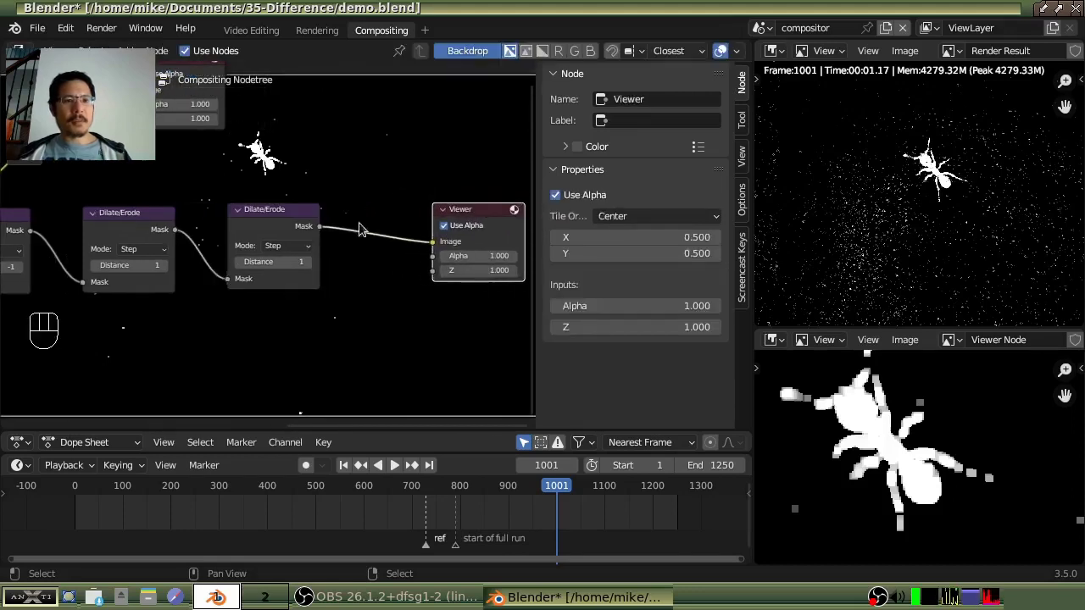
{"action": "left_click", "coordinate": [269, 235]}
{"action": "key", "text": "shift+d"}
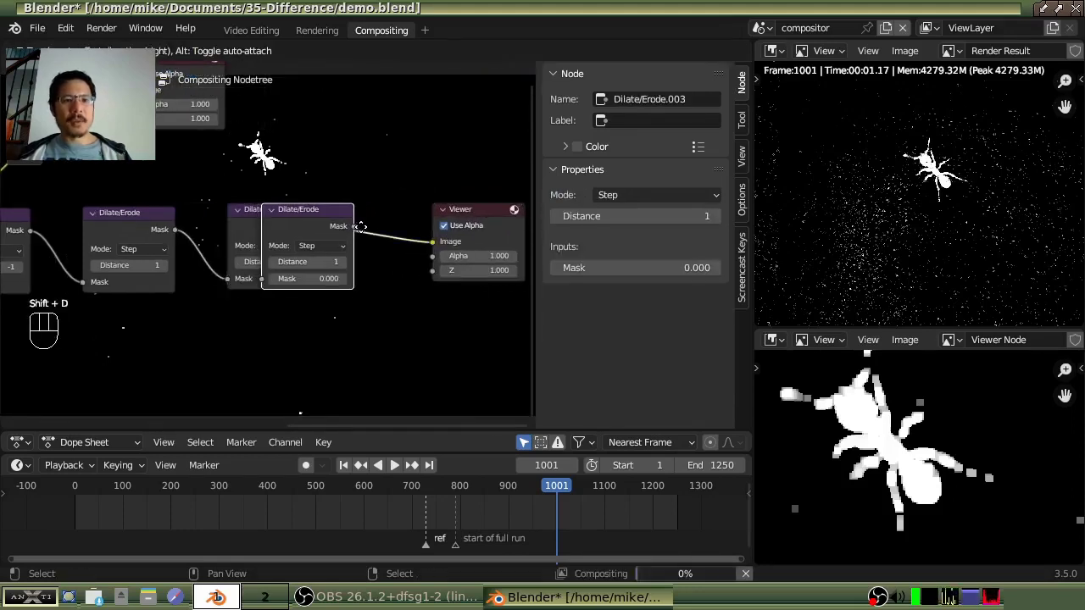
{"action": "left_click", "coordinate": [369, 232]}
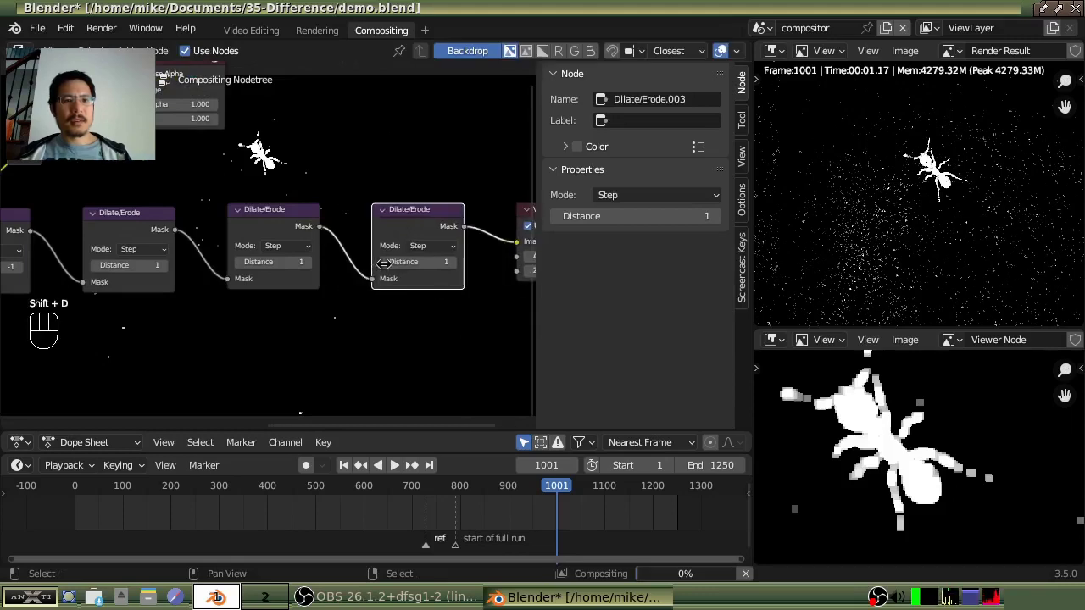
{"action": "left_click", "coordinate": [384, 267]}
{"action": "left_click", "coordinate": [384, 268]}
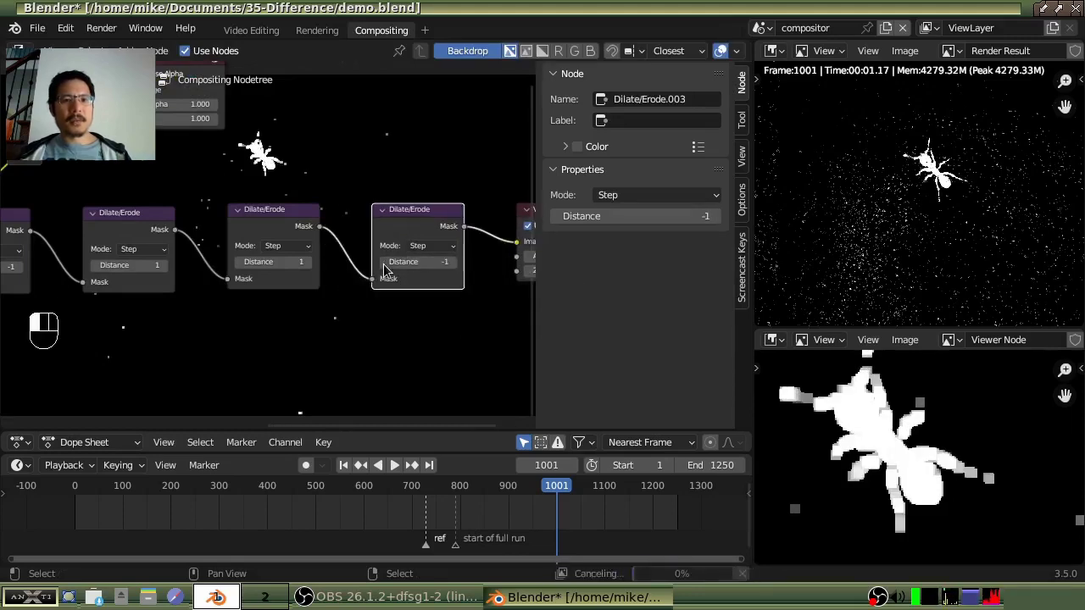
Review the node chain from the Movie Clip to the Viewer and examine the ant matte's edges for semi-transparent pixels.
{"action": "middle_click_drag", "start_coordinate": [242, 325], "coordinate": [6, 327]}
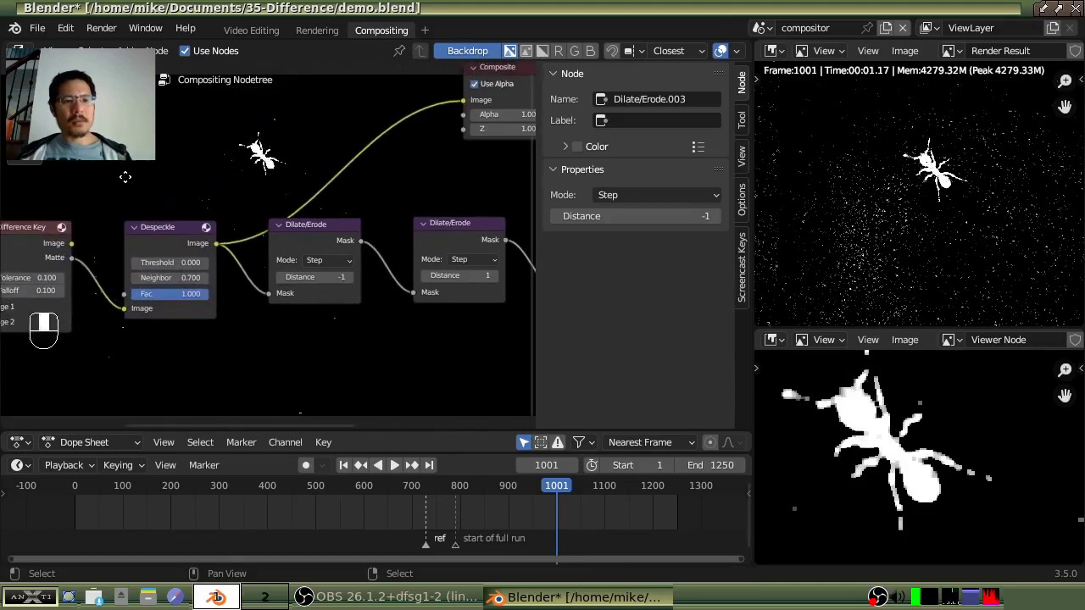
{"action": "middle_click_drag", "start_coordinate": [125, 176], "coordinate": [282, 184]}
{"action": "middle_click_drag", "start_coordinate": [209, 184], "coordinate": [250, 206]}
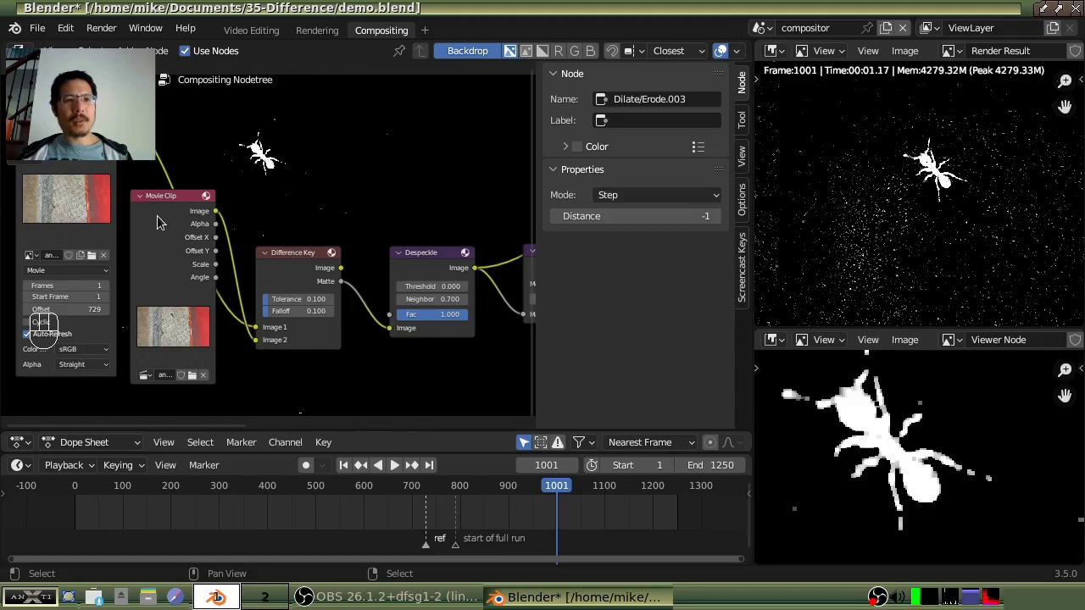
{"action": "middle_click_drag", "start_coordinate": [331, 200], "coordinate": [194, 191]}
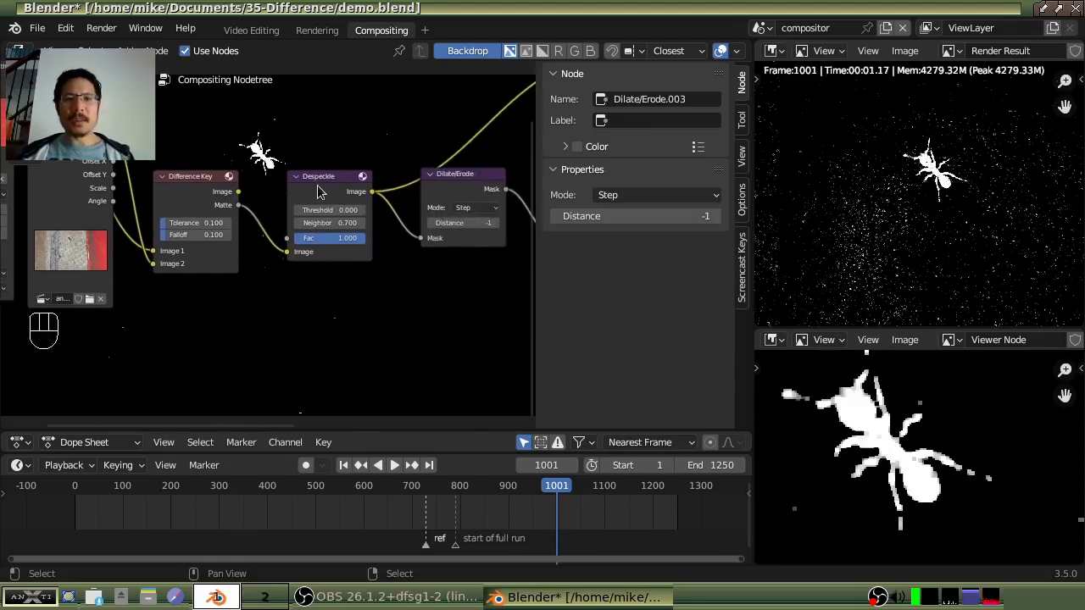
{"action": "middle_click_drag", "start_coordinate": [458, 295], "coordinate": [235, 320]}
{"action": "scroll", "coordinate": [245, 246], "scroll_direction": "up", "scroll_amount": 2}
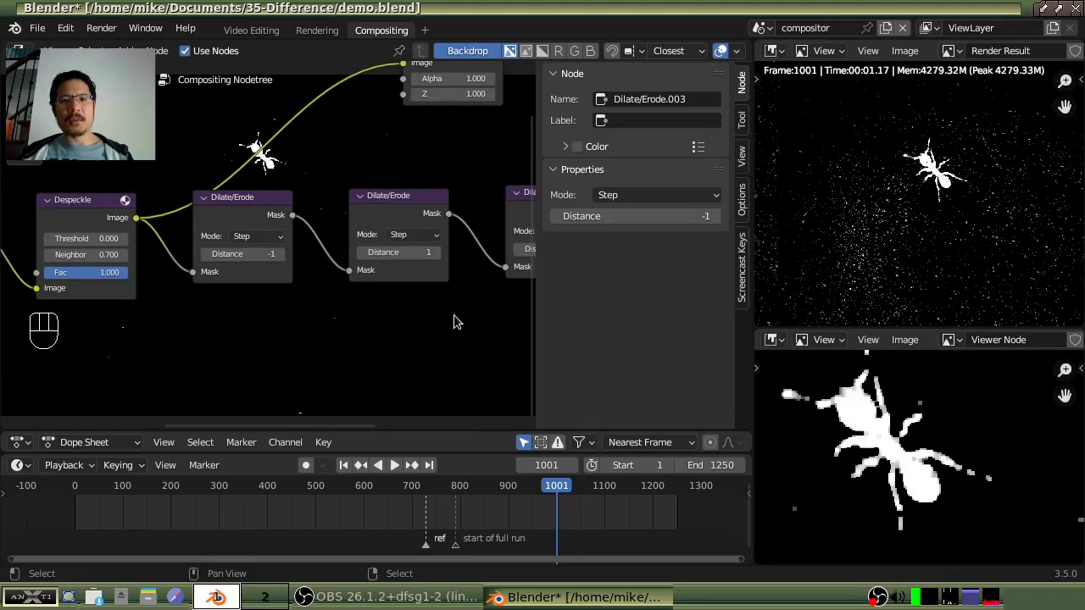
{"action": "middle_click_drag", "start_coordinate": [458, 320], "coordinate": [126, 322]}
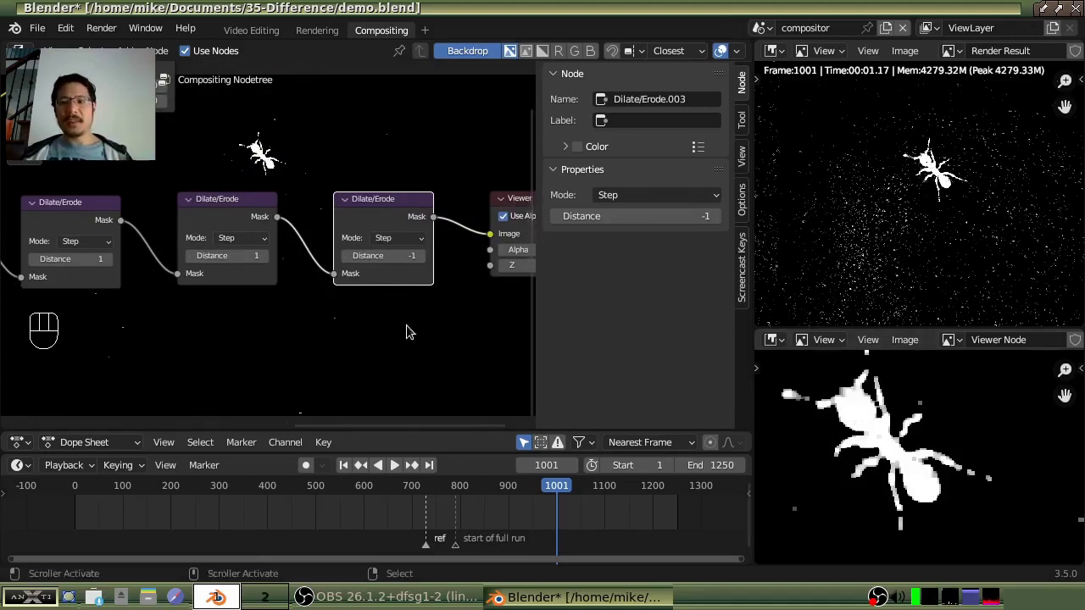
{"action": "scroll", "coordinate": [909, 434], "scroll_direction": "down", "scroll_amount": 3}
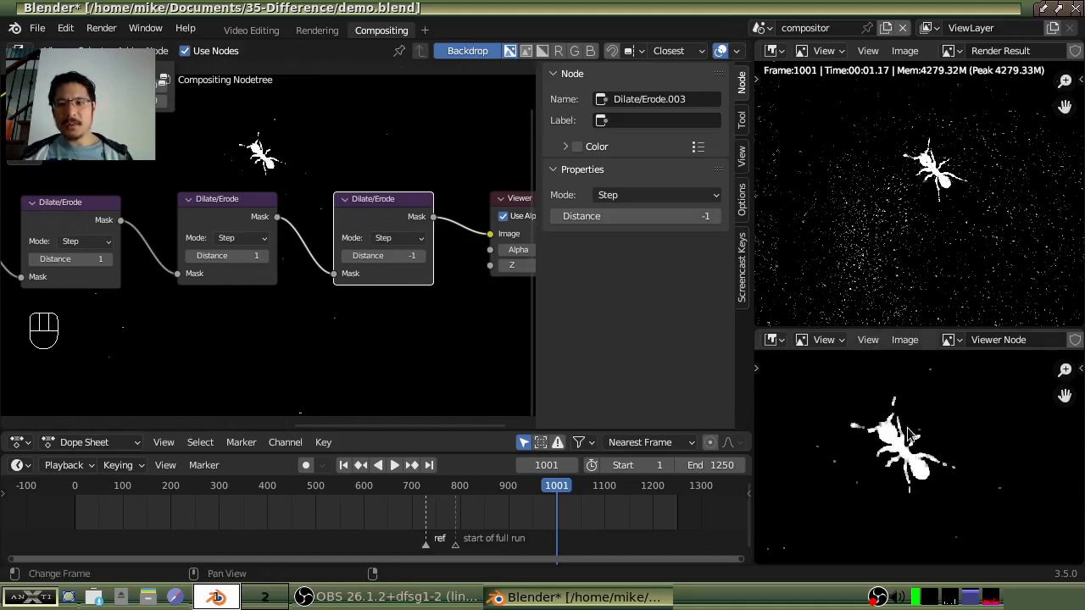
{"action": "scroll", "coordinate": [913, 436], "scroll_direction": "up", "scroll_amount": 3}
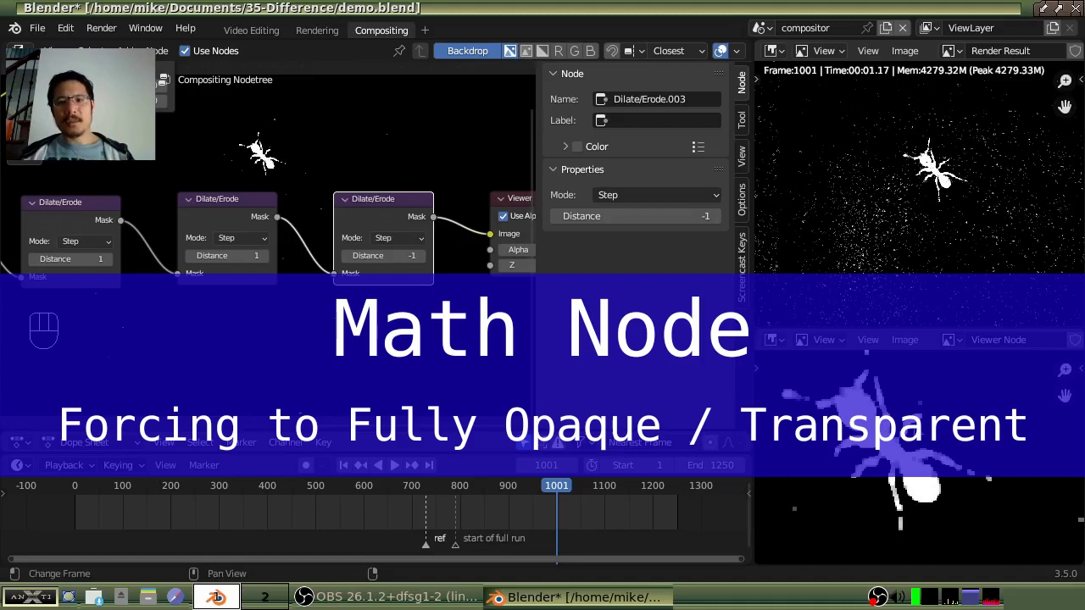
{"action": "middle_click_drag", "start_coordinate": [913, 439], "coordinate": [916, 472]}
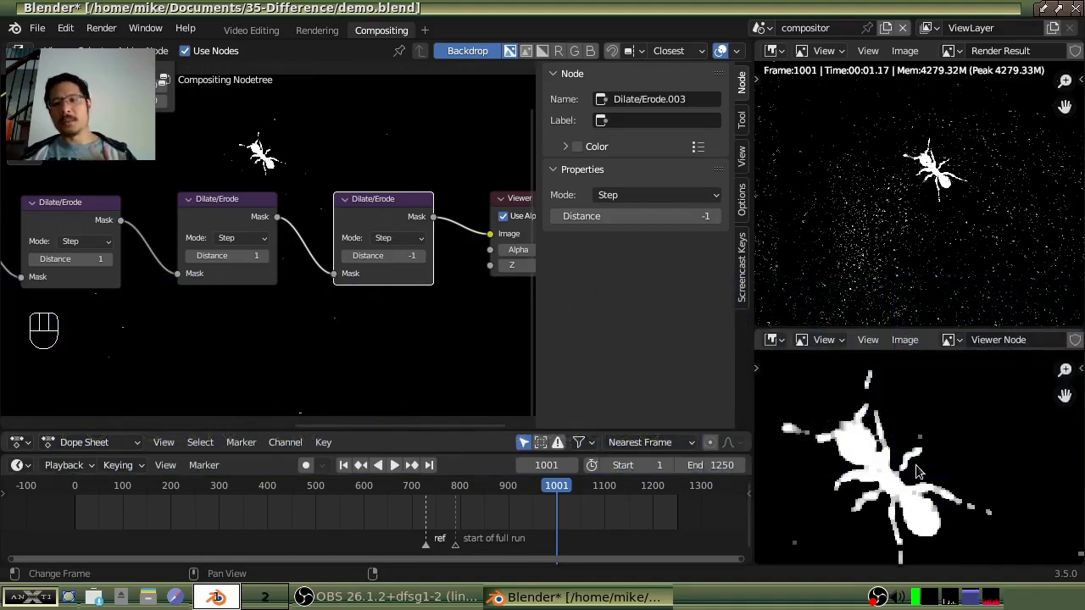
{"action": "scroll", "coordinate": [889, 454], "scroll_direction": "up", "scroll_amount": 1}
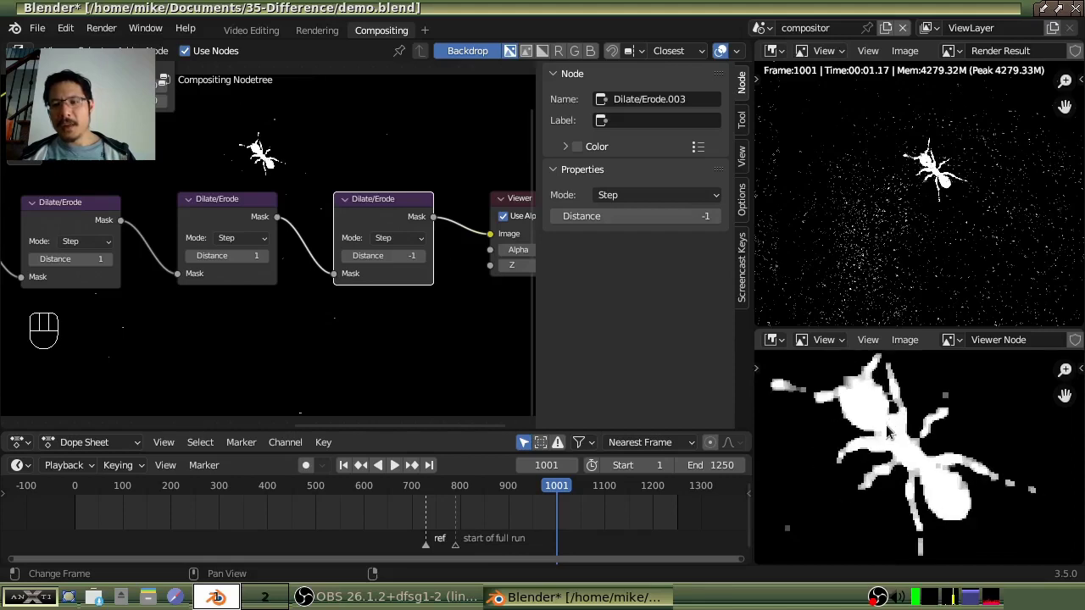
{"action": "middle_click_drag", "start_coordinate": [887, 433], "coordinate": [908, 446]}
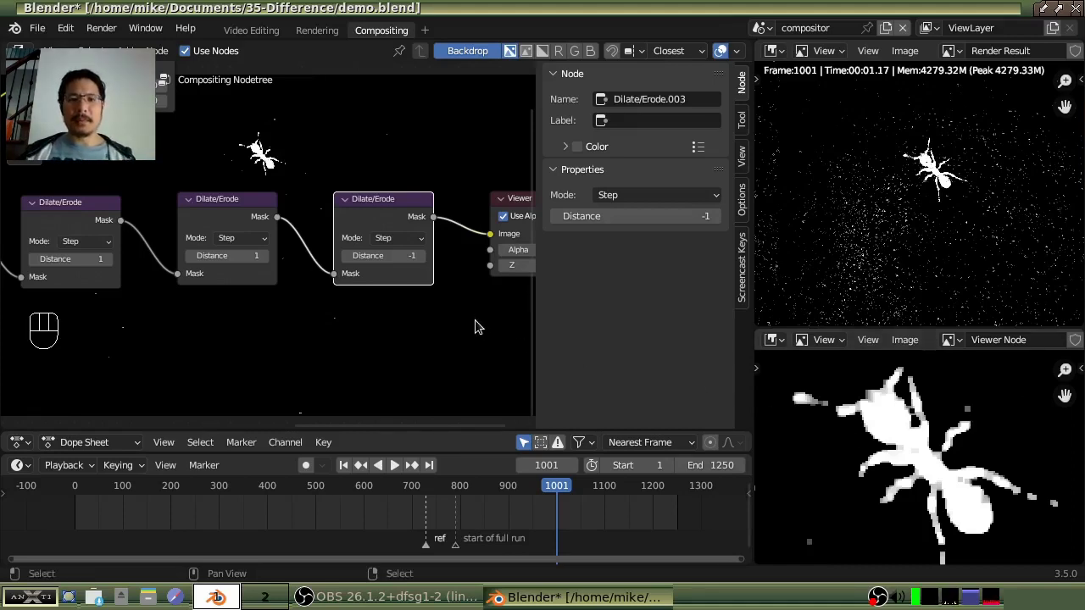
Insert a Math converter node between the last Dilate/Erode node and the Viewer node.
{"action": "key", "text": "shift"}
{"action": "key", "text": "shift+a"}
{"action": "mouse_move", "coordinate": [467, 315]}
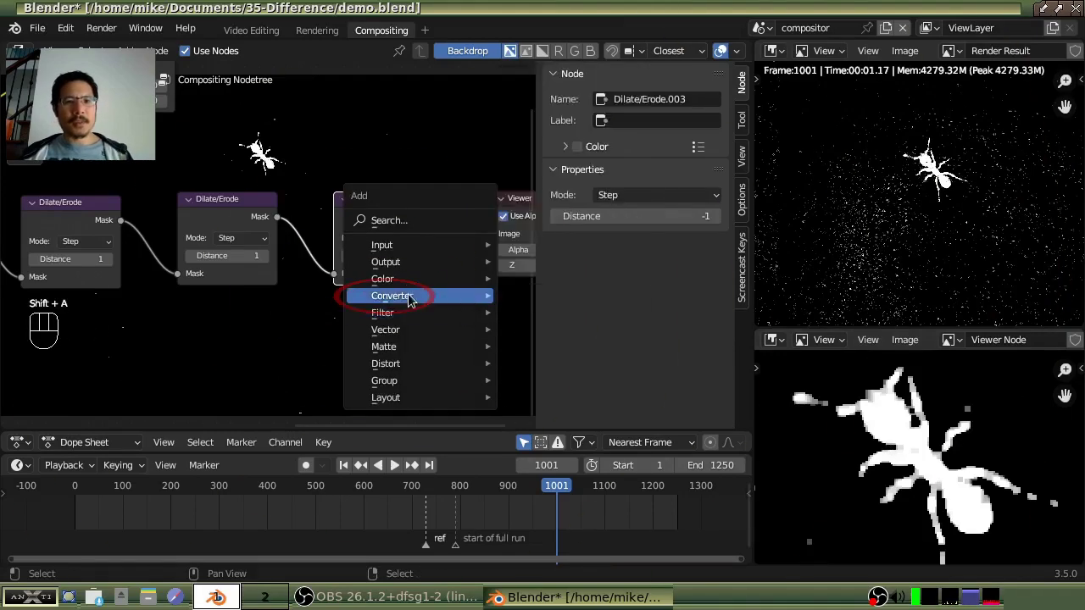
{"action": "mouse_move", "coordinate": [403, 303]}
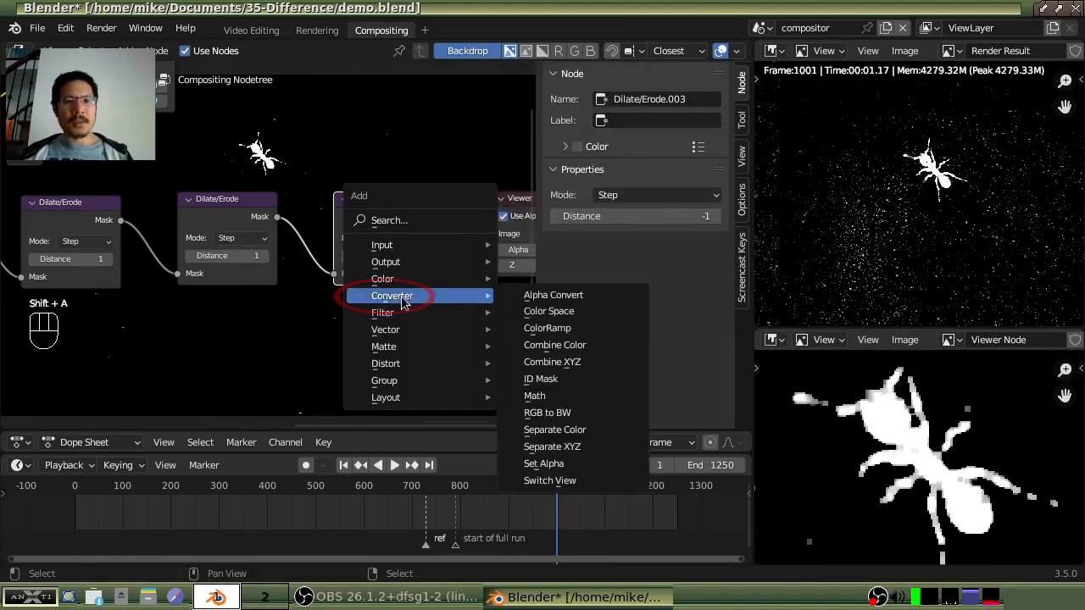
{"action": "left_click", "coordinate": [542, 397]}
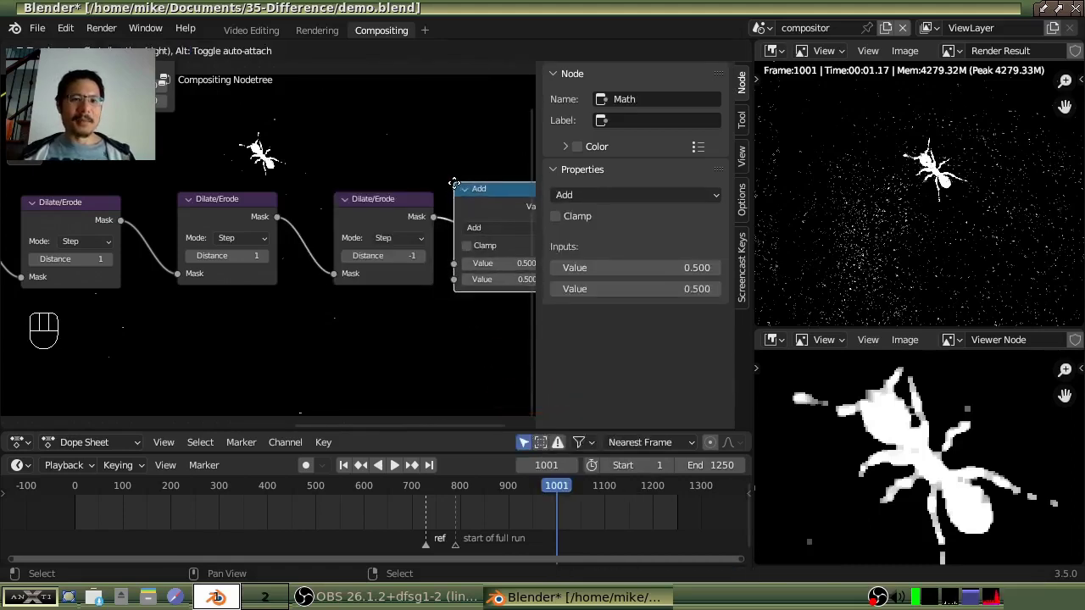
{"action": "left_click", "coordinate": [455, 183]}
{"action": "middle_click_drag", "start_coordinate": [486, 344], "coordinate": [339, 335]}
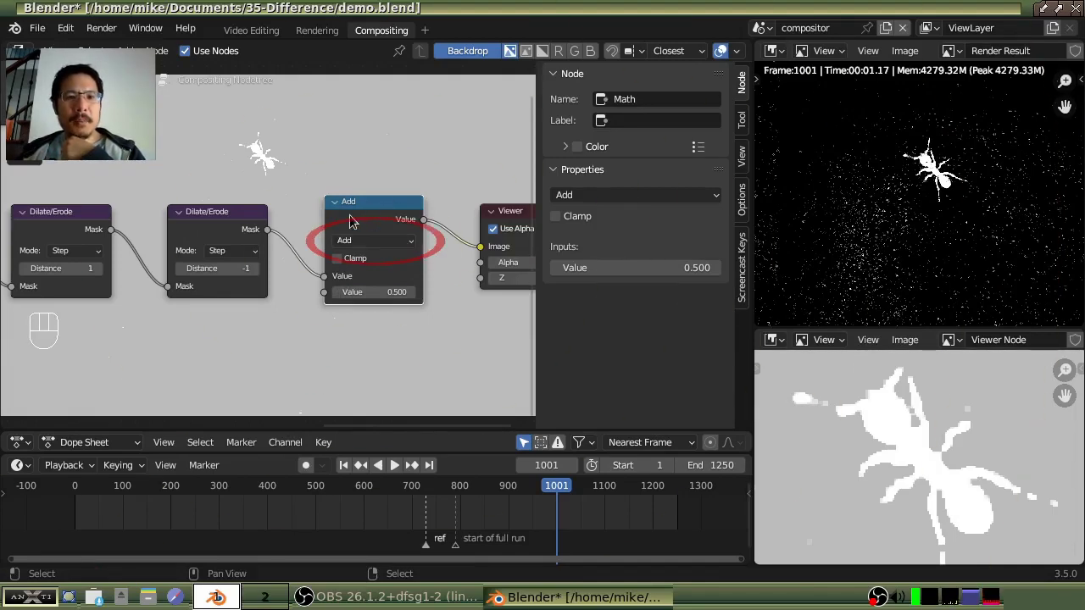
Change the Math node's operation to Greater Than and set its Threshold to 0.100.
{"action": "left_click", "coordinate": [399, 243]}
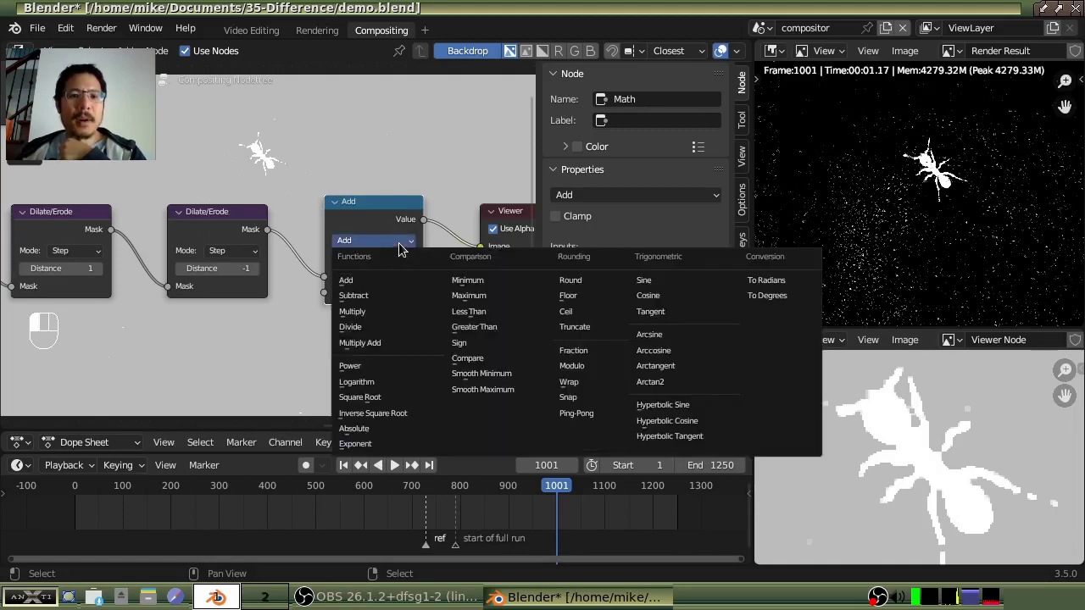
{"action": "left_click", "coordinate": [497, 330]}
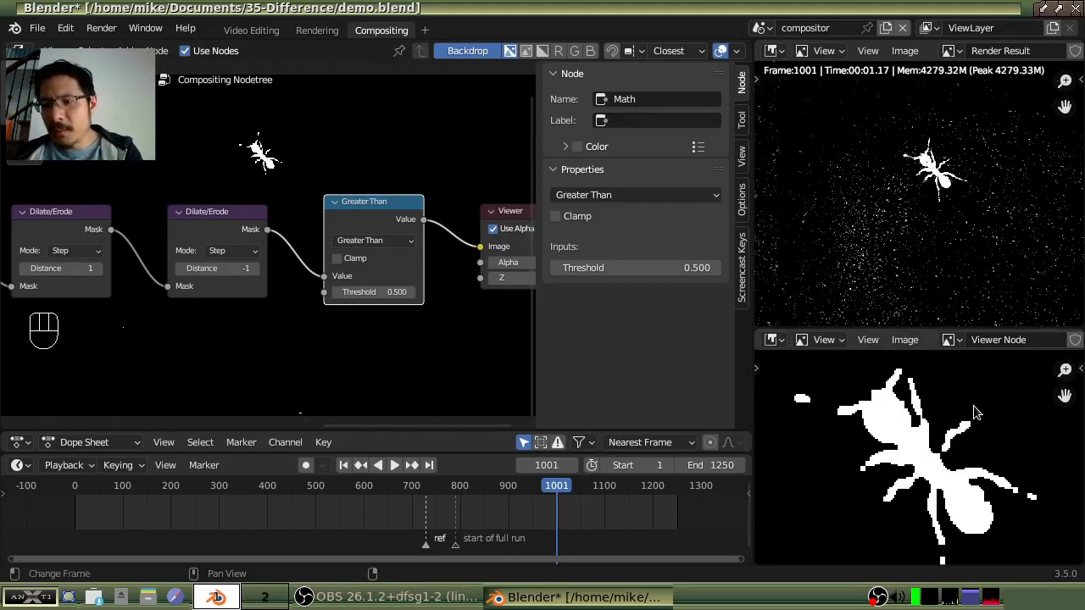
{"action": "left_click", "coordinate": [339, 292]}
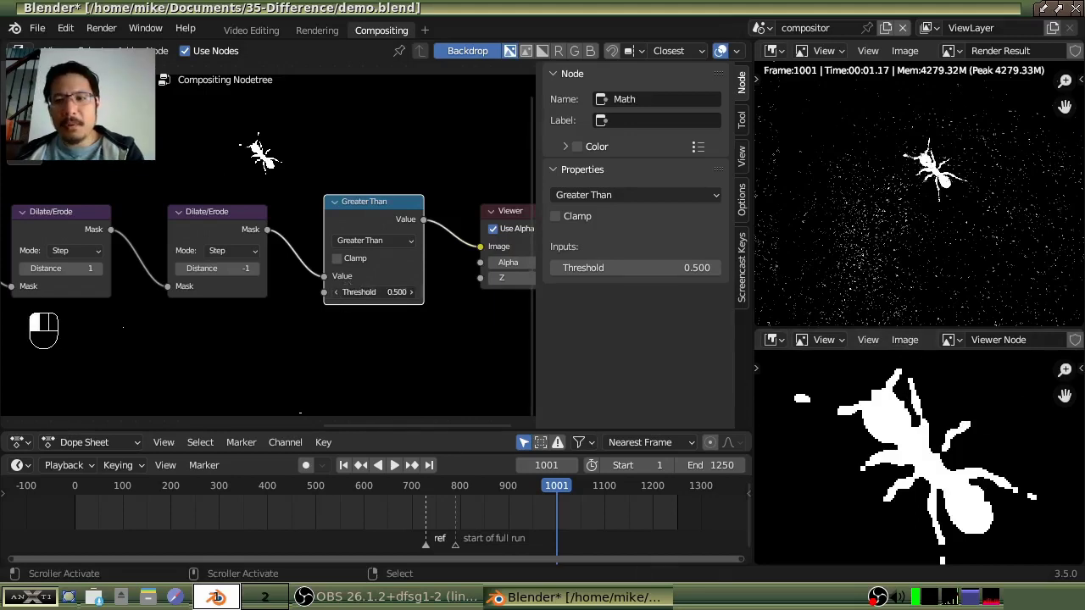
{"action": "left_click", "coordinate": [337, 294]}
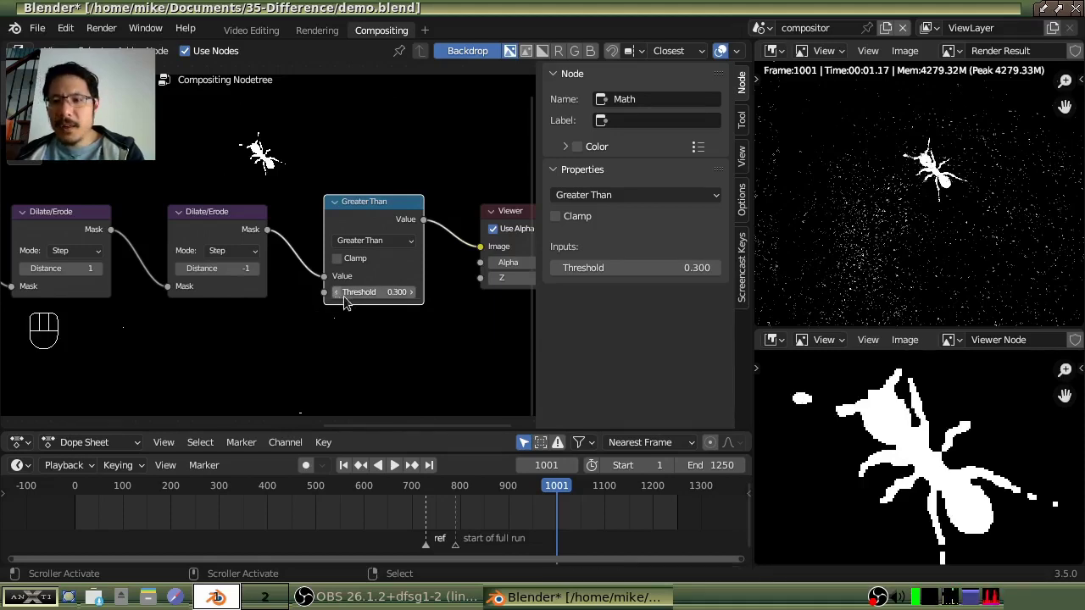
{"action": "scroll", "coordinate": [898, 465], "scroll_direction": "down", "scroll_amount": 4}
{"action": "scroll", "coordinate": [890, 449], "scroll_direction": "down", "scroll_amount": 3}
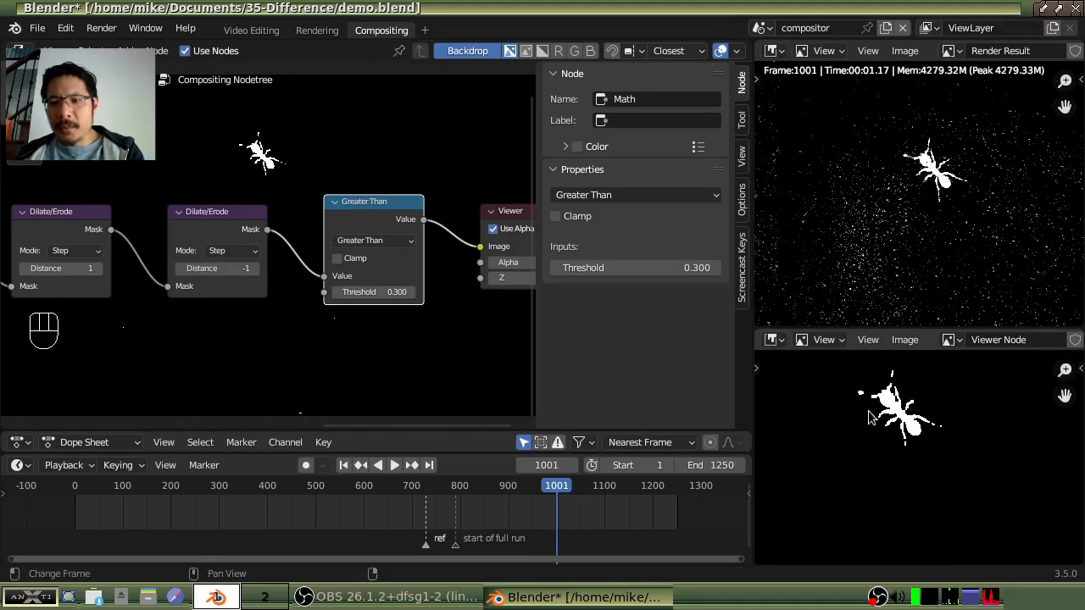
{"action": "left_click", "coordinate": [336, 292]}
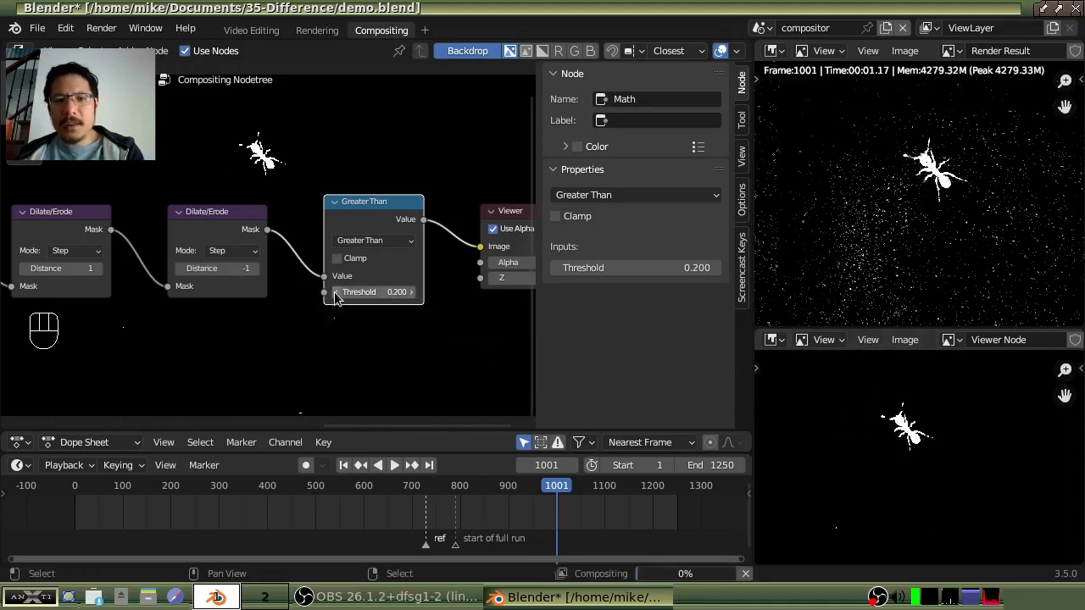
{"action": "left_click", "coordinate": [335, 293]}
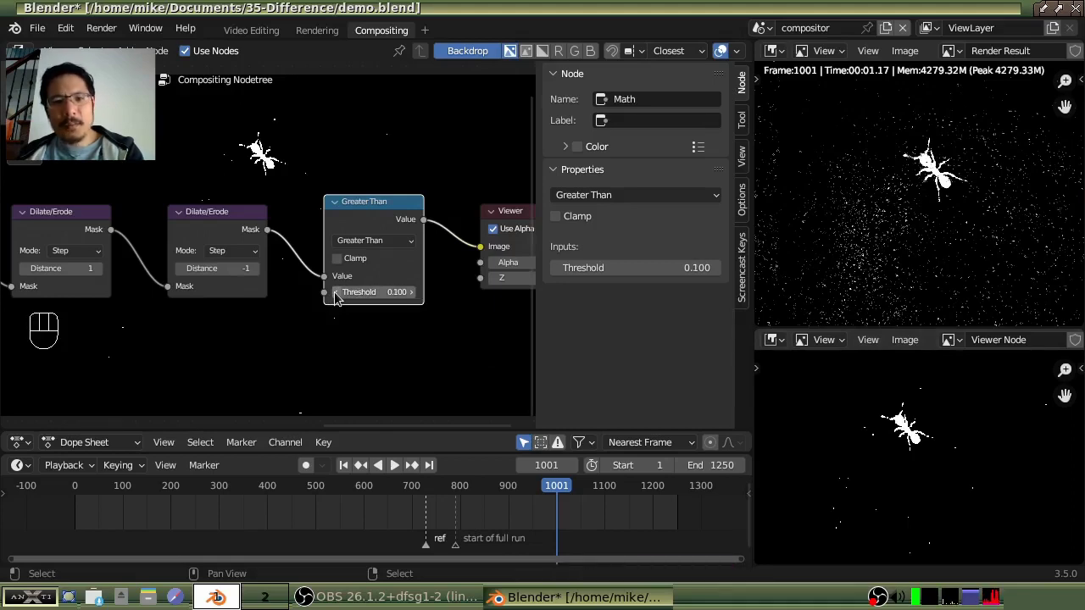
Examine the thresholded ant matte for stray specks and compare the full viewer image with the render result.
{"action": "scroll", "coordinate": [924, 449], "scroll_direction": "up", "scroll_amount": 3}
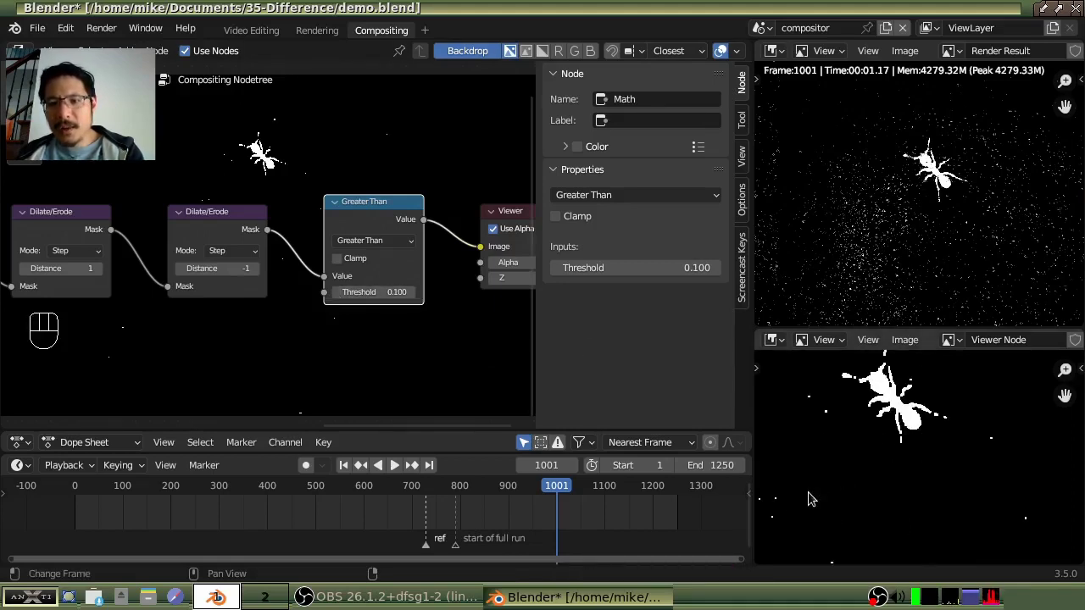
{"action": "middle_click_drag", "start_coordinate": [809, 499], "coordinate": [858, 493]}
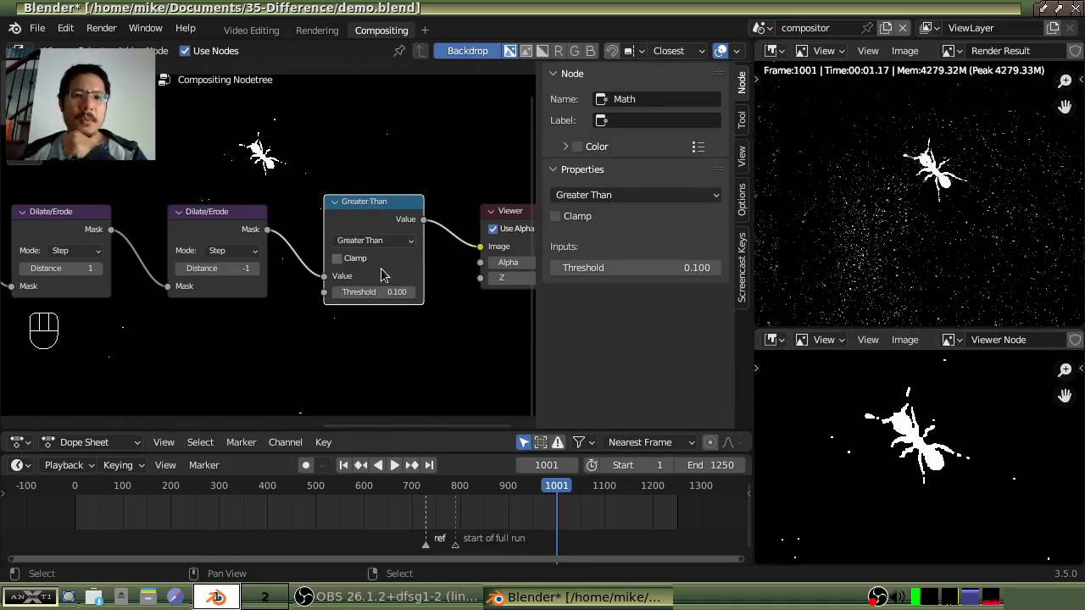
{"action": "scroll", "coordinate": [442, 333], "scroll_direction": "down", "scroll_amount": 1}
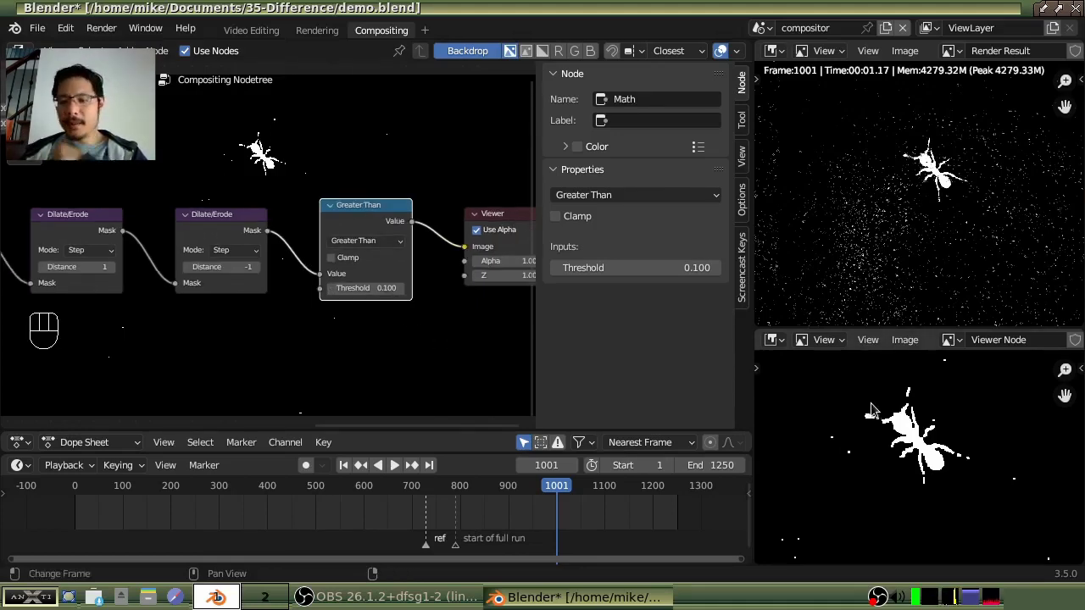
{"action": "scroll", "coordinate": [868, 413], "scroll_direction": "down", "scroll_amount": 1}
{"action": "key", "text": "Home"}
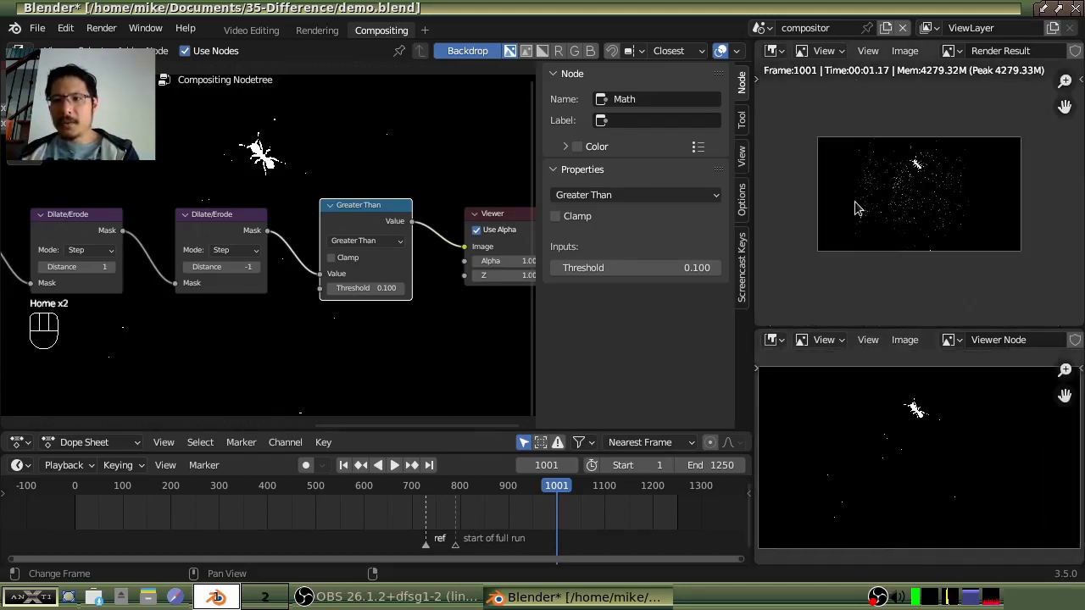
{"action": "key", "text": "Home"}
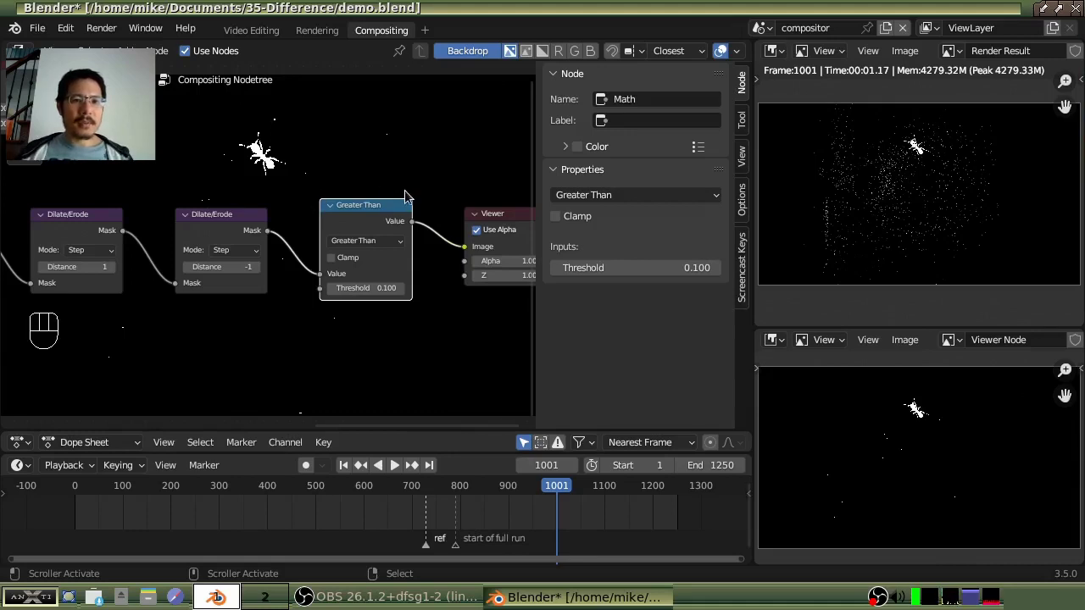
Add a Set Alpha converter node above the Difference Key node, beside the Movie Clip node.
{"action": "scroll", "coordinate": [405, 190], "scroll_direction": "down", "scroll_amount": 3}
{"action": "scroll", "coordinate": [405, 189], "scroll_direction": "down", "scroll_amount": 1}
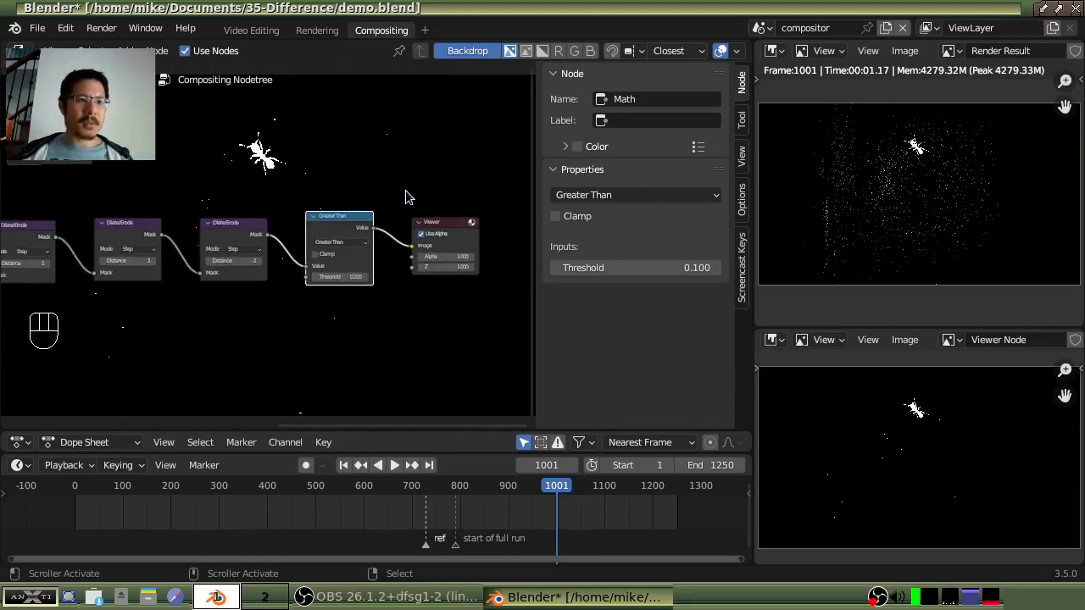
{"action": "middle_click_drag", "start_coordinate": [212, 181], "coordinate": [378, 181]}
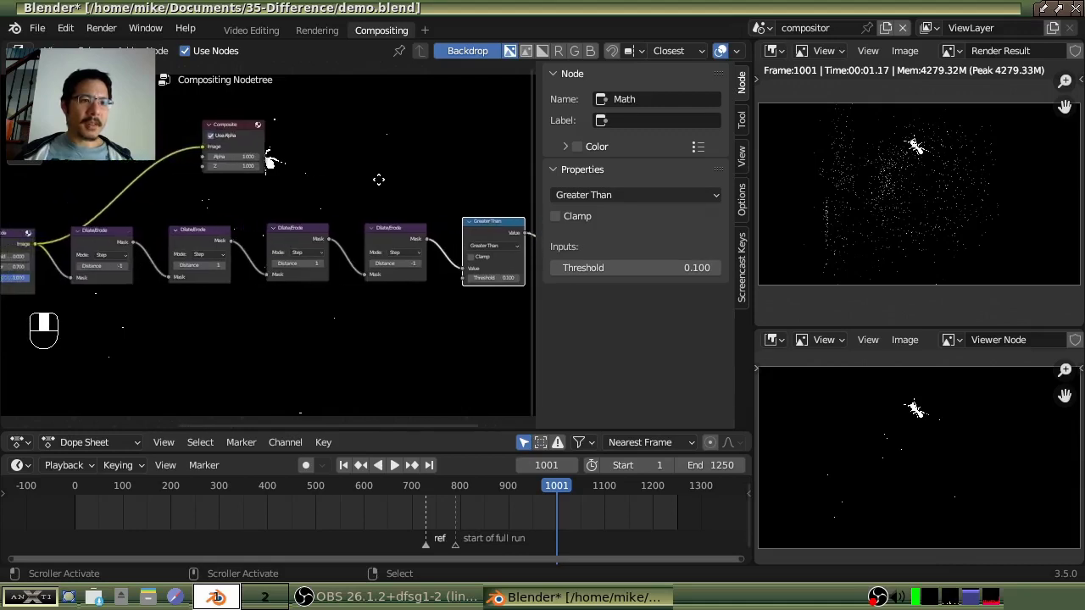
{"action": "scroll", "coordinate": [427, 186], "scroll_direction": "down", "scroll_amount": 2}
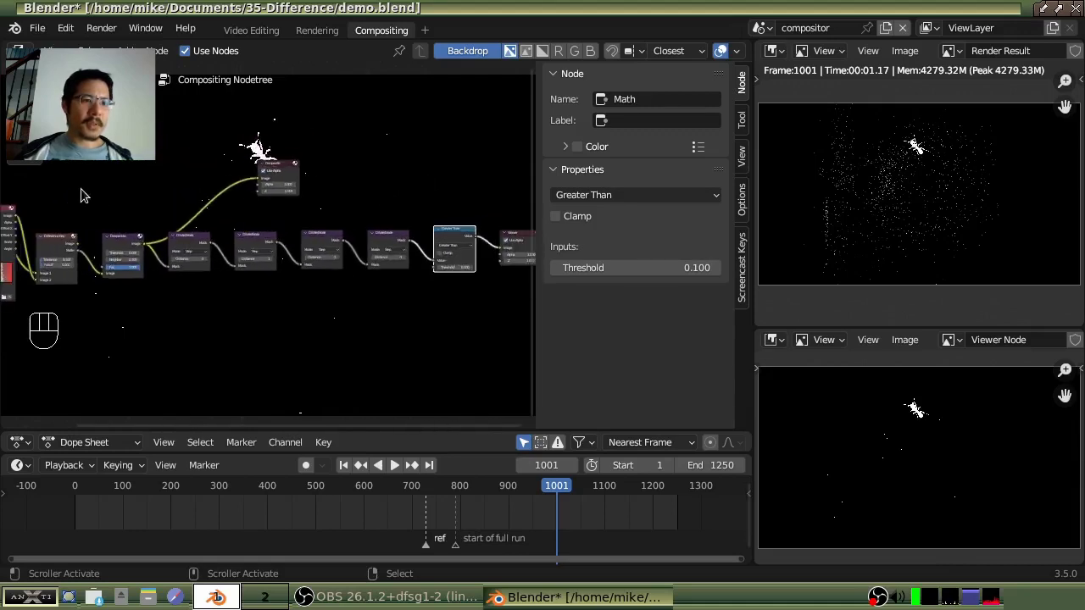
{"action": "scroll", "coordinate": [82, 201], "scroll_direction": "down", "scroll_amount": 1}
{"action": "middle_click_drag", "start_coordinate": [85, 211], "coordinate": [237, 177]}
{"action": "scroll", "coordinate": [130, 206], "scroll_direction": "down", "scroll_amount": 1}
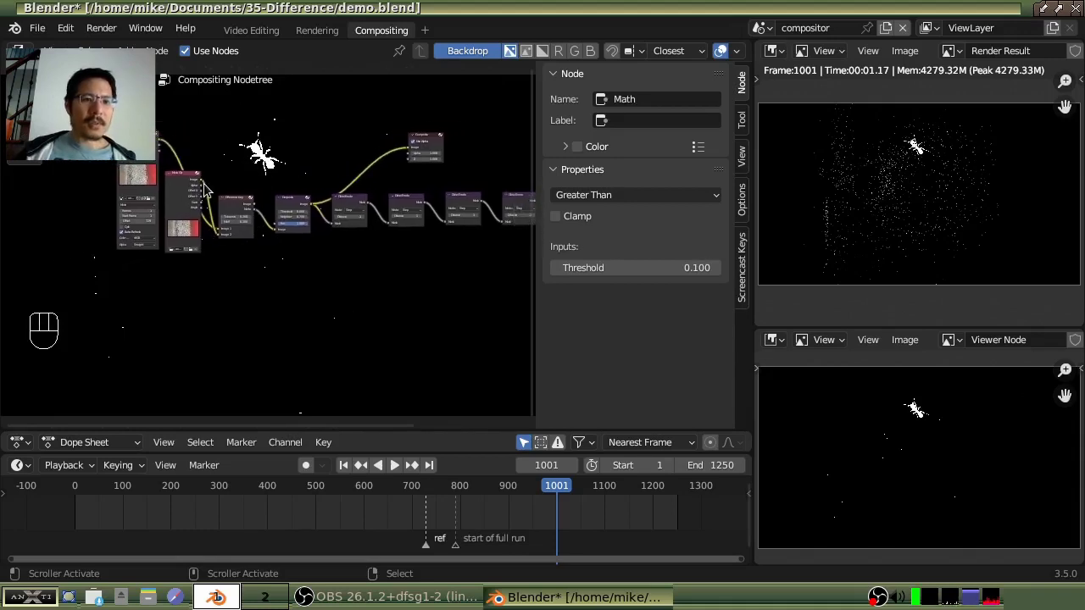
{"action": "scroll", "coordinate": [204, 190], "scroll_direction": "up", "scroll_amount": 1}
{"action": "scroll", "coordinate": [203, 190], "scroll_direction": "up", "scroll_amount": 2}
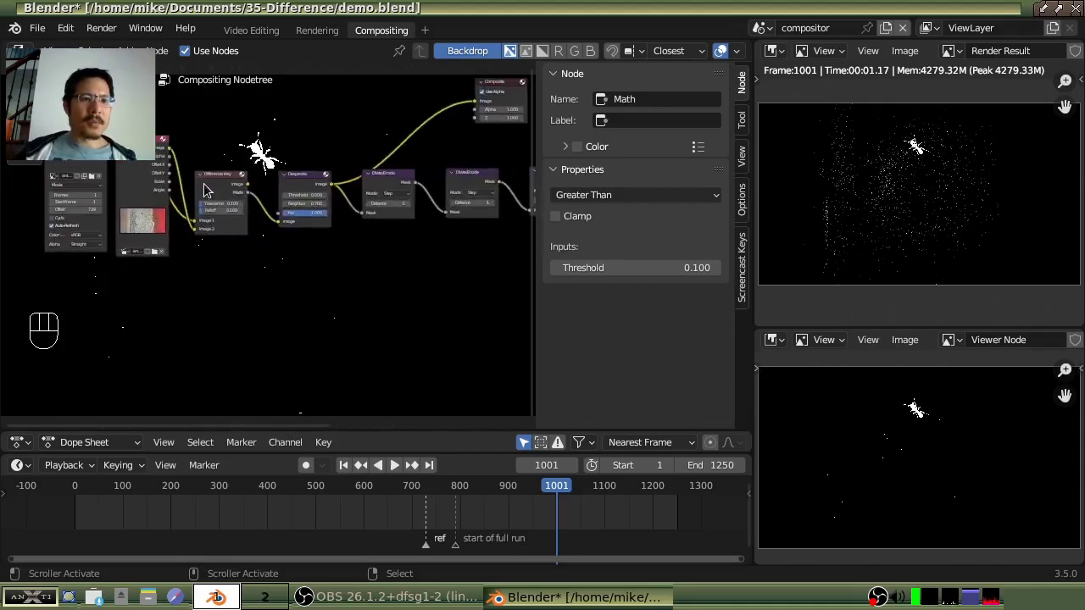
{"action": "scroll", "coordinate": [324, 194], "scroll_direction": "up", "scroll_amount": 4}
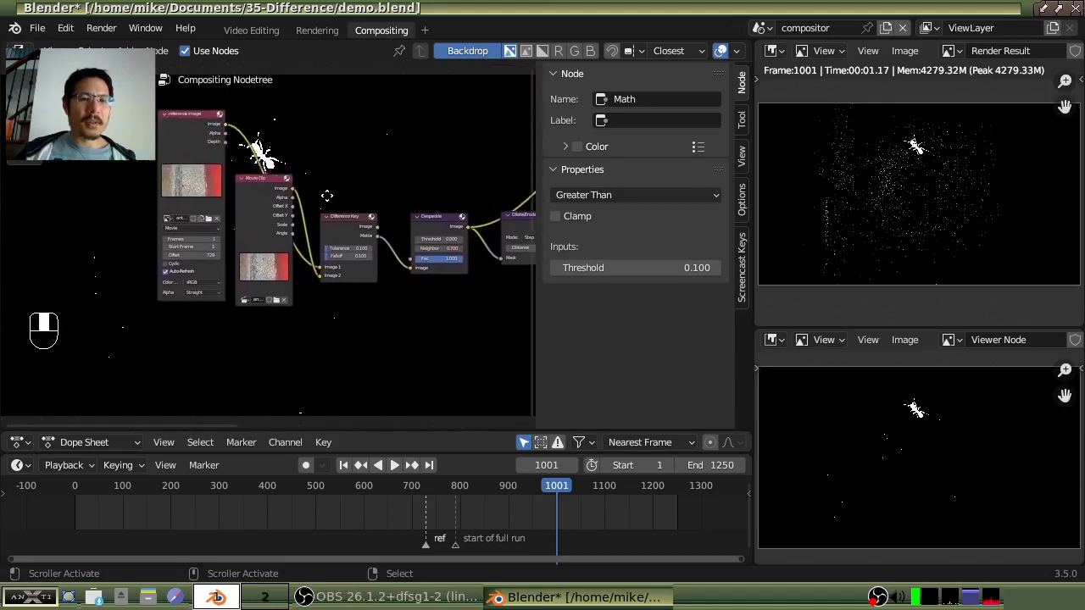
{"action": "scroll", "coordinate": [329, 202], "scroll_direction": "up", "scroll_amount": 1}
{"action": "key", "text": "Escape"}
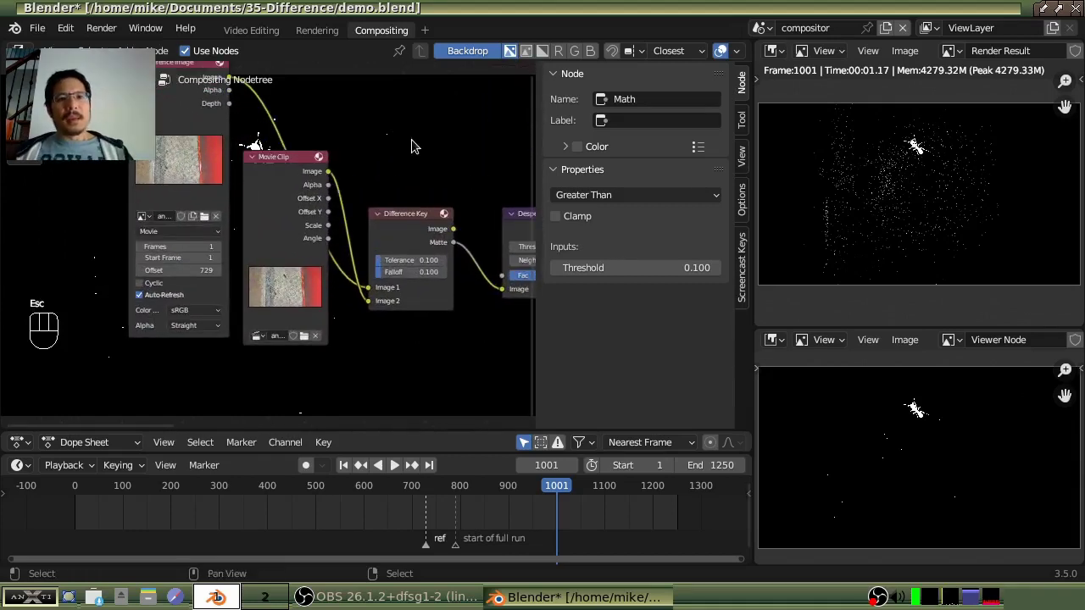
{"action": "key", "text": "shift"}
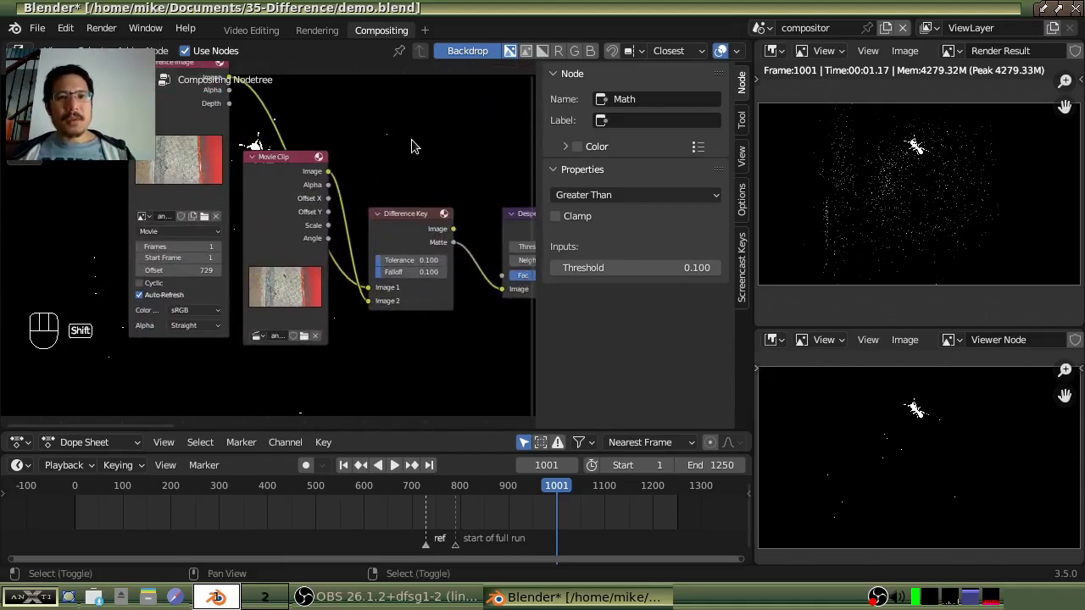
{"action": "key", "text": "shift+a"}
{"action": "mouse_move", "coordinate": [413, 145]}
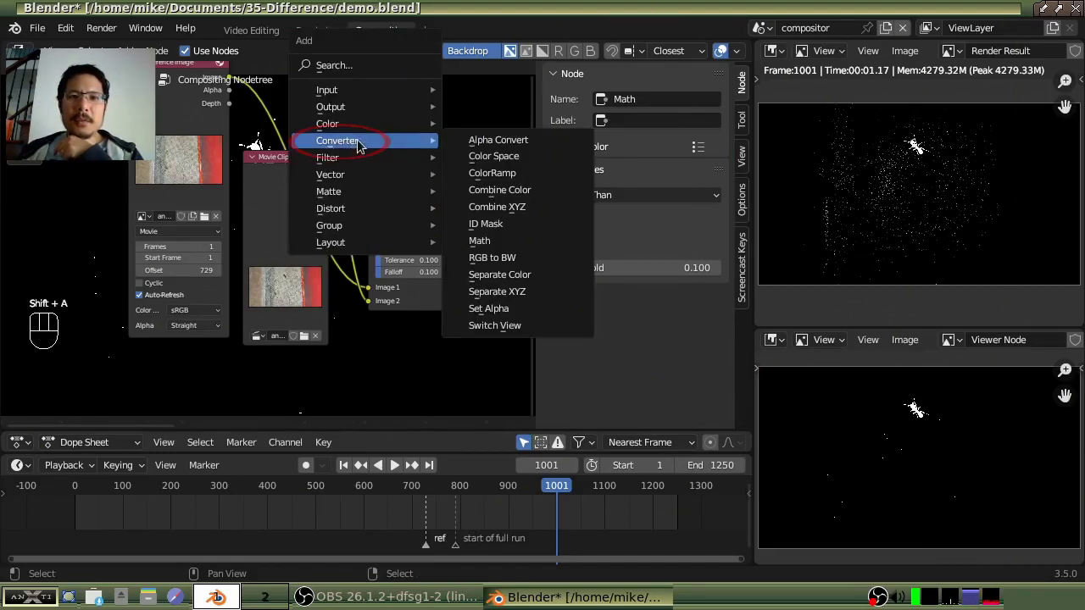
{"action": "left_click", "coordinate": [505, 314]}
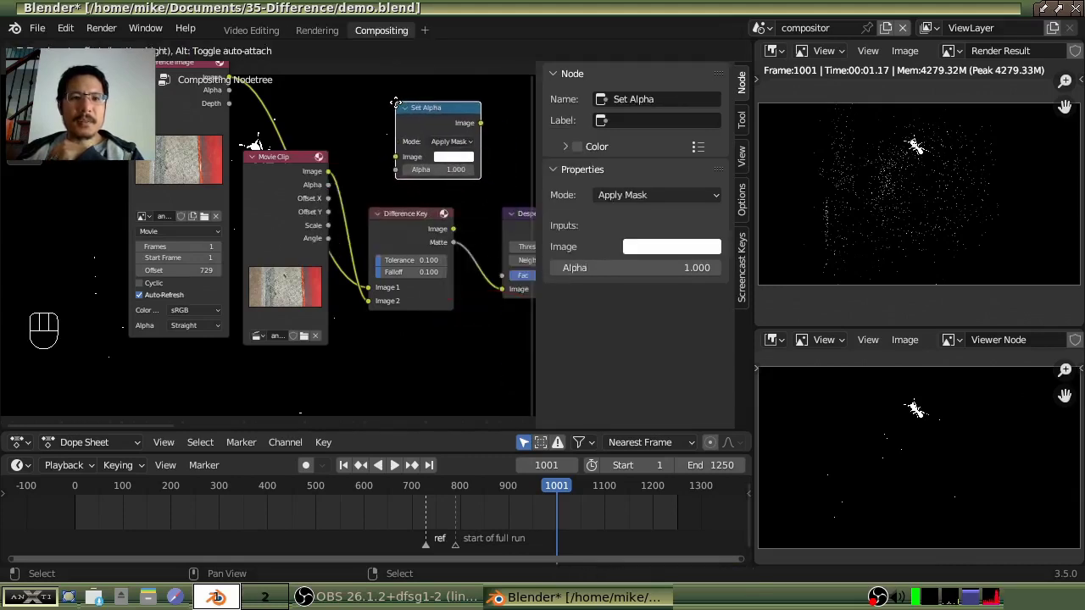
{"action": "left_click", "coordinate": [386, 102]}
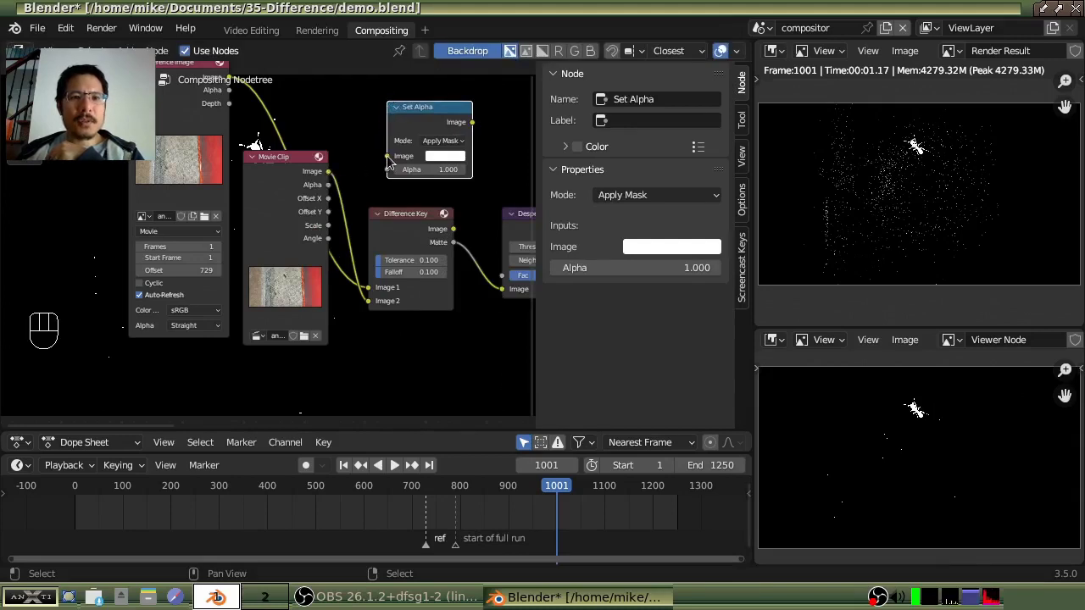
Connect the Movie Clip's Image output to the Image input of the Set Alpha node.
{"action": "scroll", "coordinate": [336, 181], "scroll_direction": "up", "scroll_amount": 1}
{"action": "scroll", "coordinate": [395, 166], "scroll_direction": "up", "scroll_amount": 1}
{"action": "scroll", "coordinate": [405, 154], "scroll_direction": "up", "scroll_amount": 3}
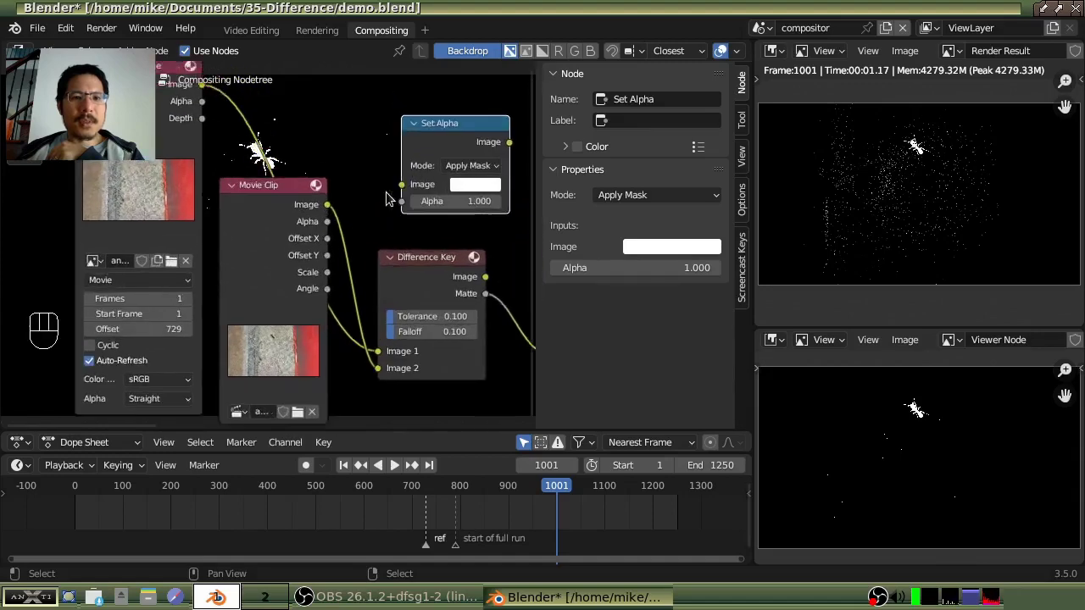
{"action": "key", "text": "ctrl"}
{"action": "left_click_drag", "start_coordinate": [336, 198], "coordinate": [422, 176]}
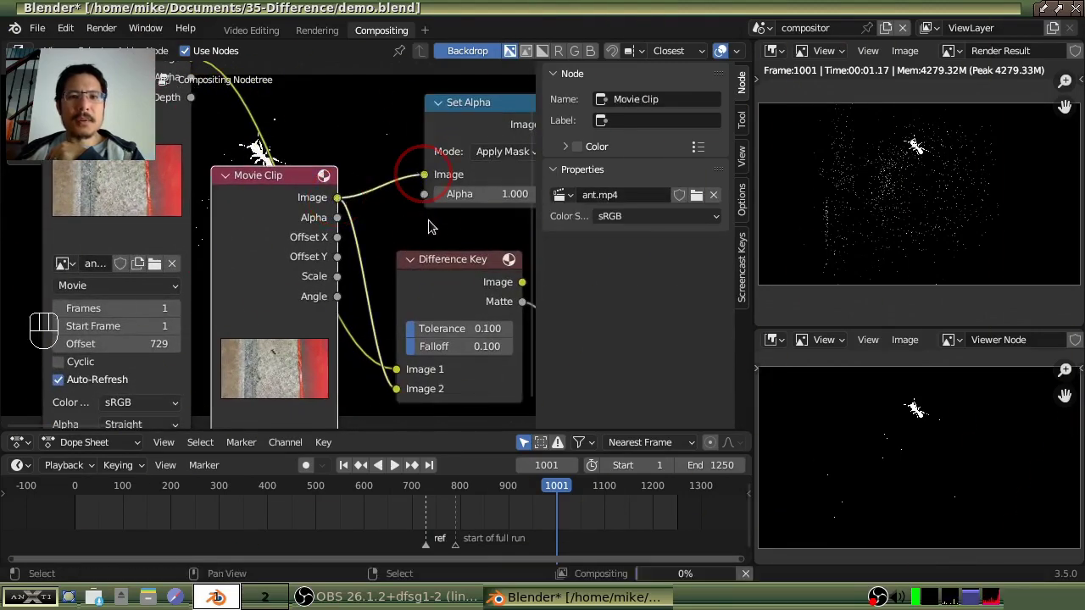
{"action": "middle_click_drag", "start_coordinate": [453, 232], "coordinate": [360, 243]}
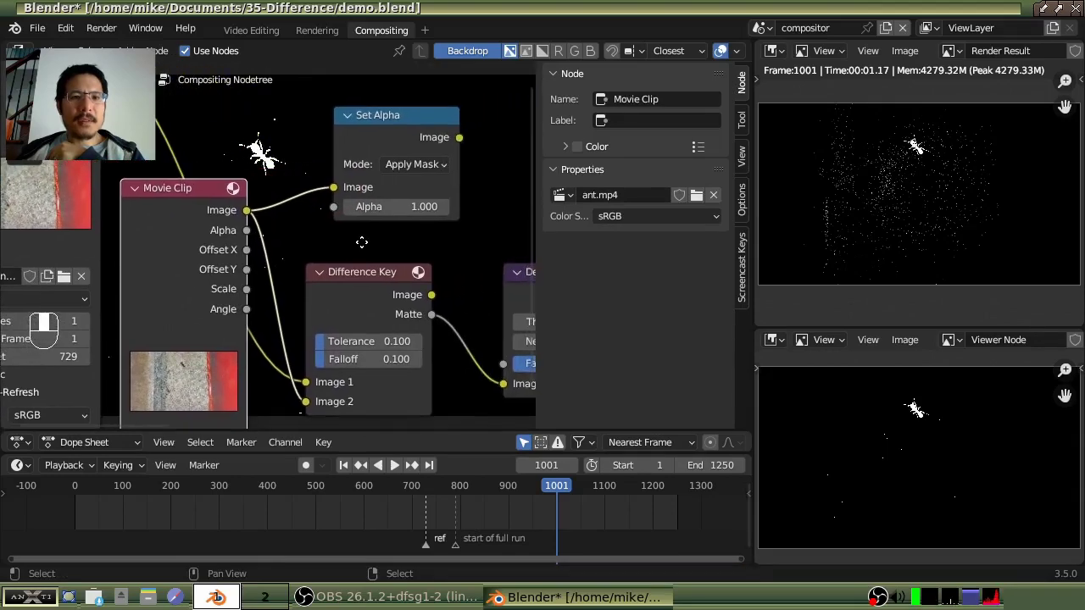
{"action": "left_click", "coordinate": [332, 211]}
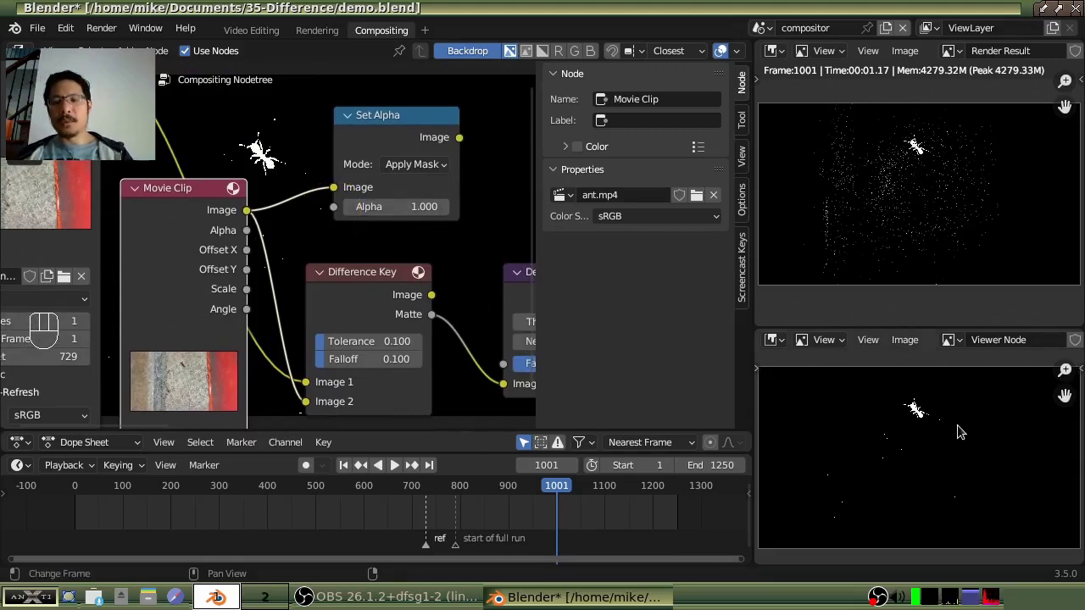
Move the Set Alpha node above the Viewer node and connect the Greater Than node's Value output to its Alpha input.
{"action": "scroll", "coordinate": [432, 296], "scroll_direction": "down", "scroll_amount": 2}
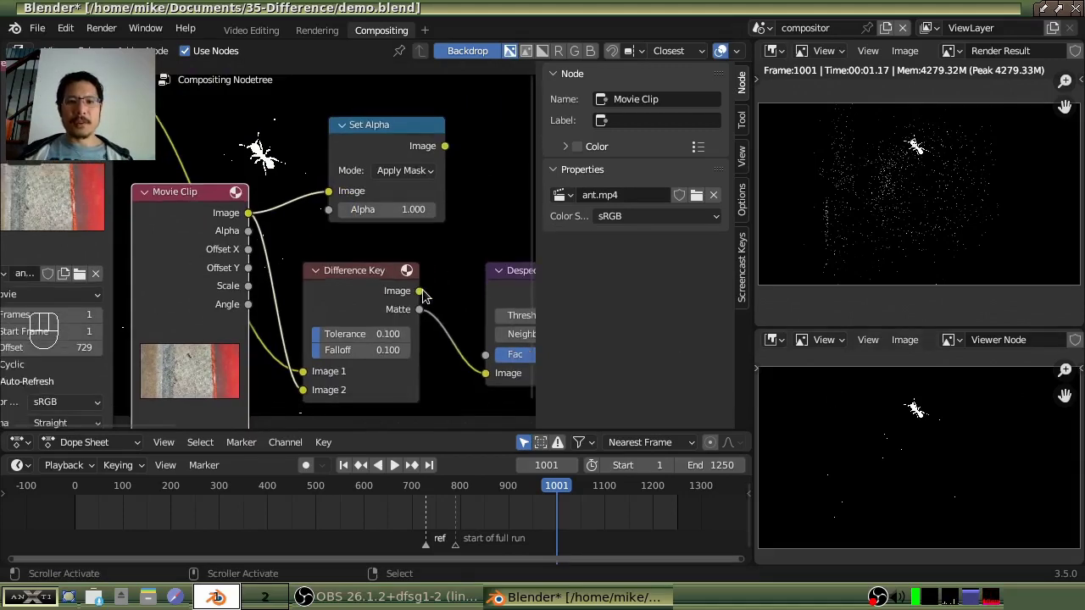
{"action": "scroll", "coordinate": [442, 295], "scroll_direction": "down", "scroll_amount": 3}
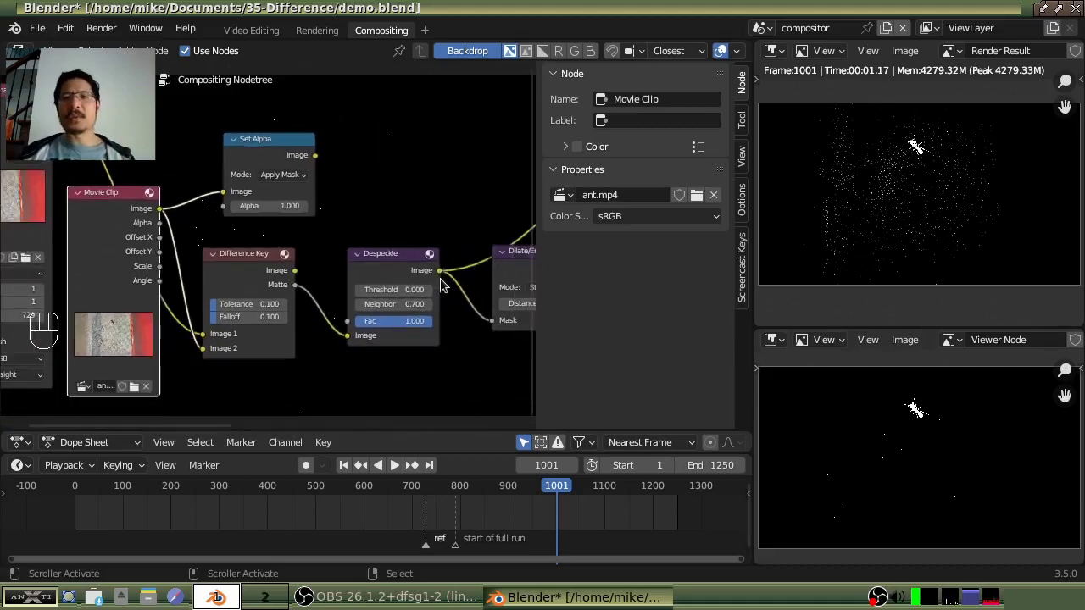
{"action": "scroll", "coordinate": [286, 198], "scroll_direction": "down", "scroll_amount": 5, "text": "ctrl"}
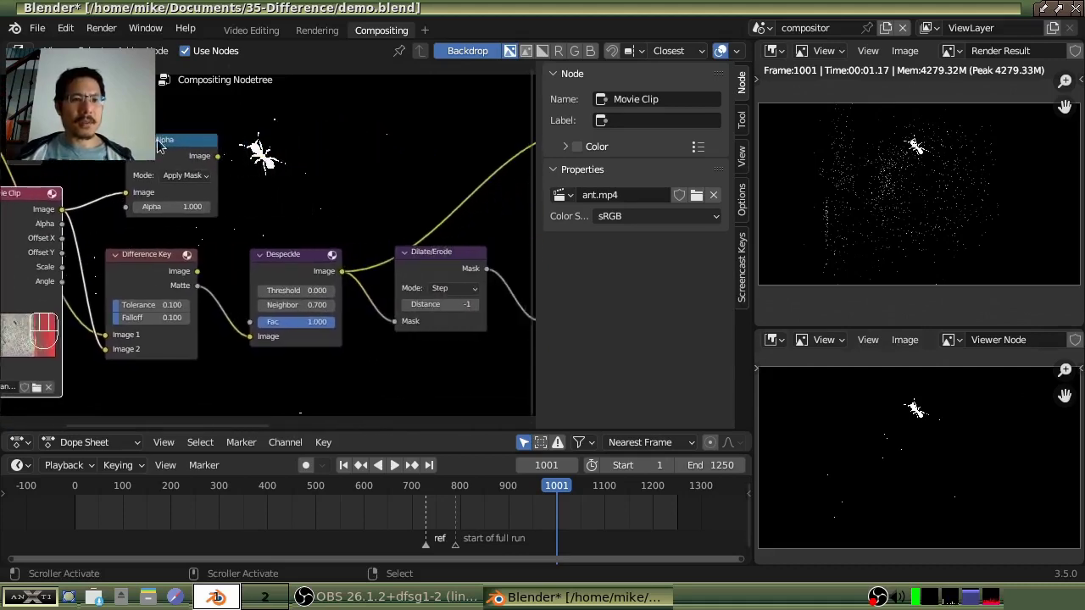
{"action": "left_click_drag", "start_coordinate": [159, 146], "coordinate": [414, 142]}
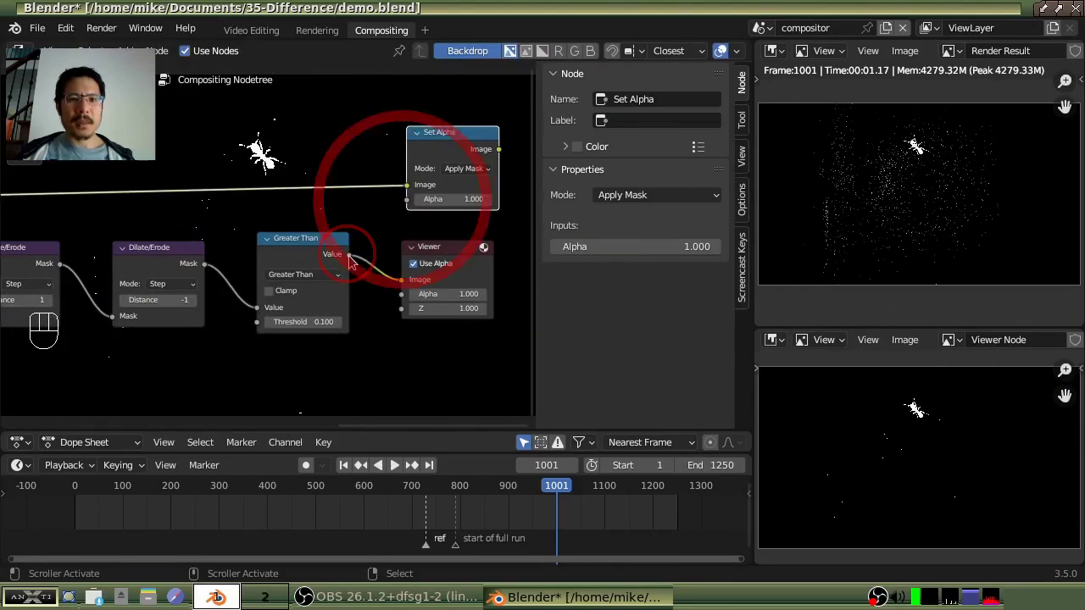
{"action": "left_click_drag", "start_coordinate": [349, 255], "coordinate": [408, 207]}
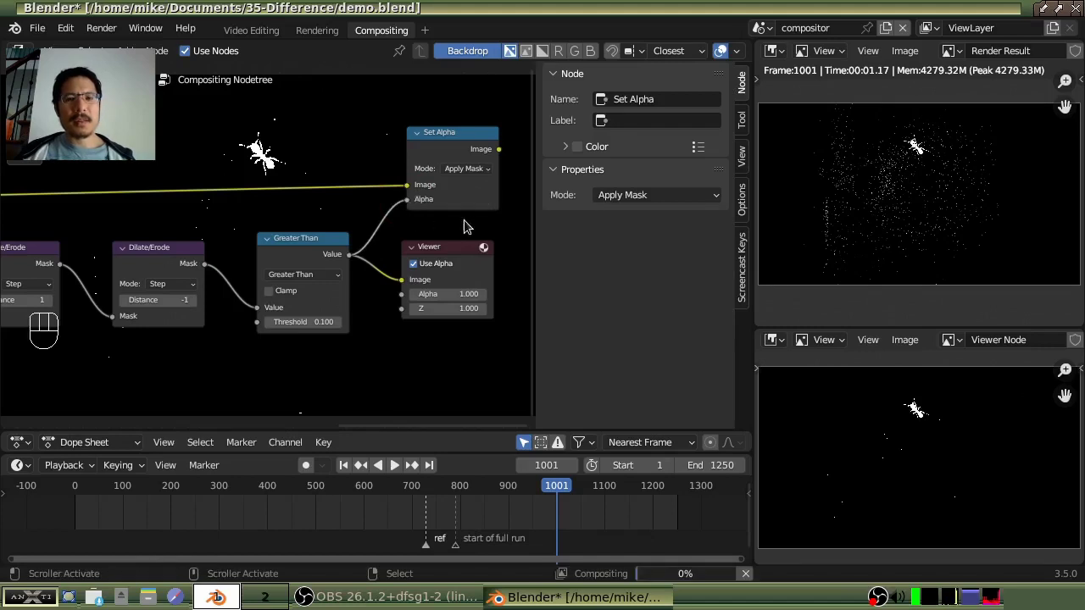
Move the Viewer node farther along the chain and feed it the Set Alpha node's Image output.
{"action": "middle_click_drag", "start_coordinate": [468, 222], "coordinate": [407, 253]}
{"action": "key", "text": "ctrl+z"}
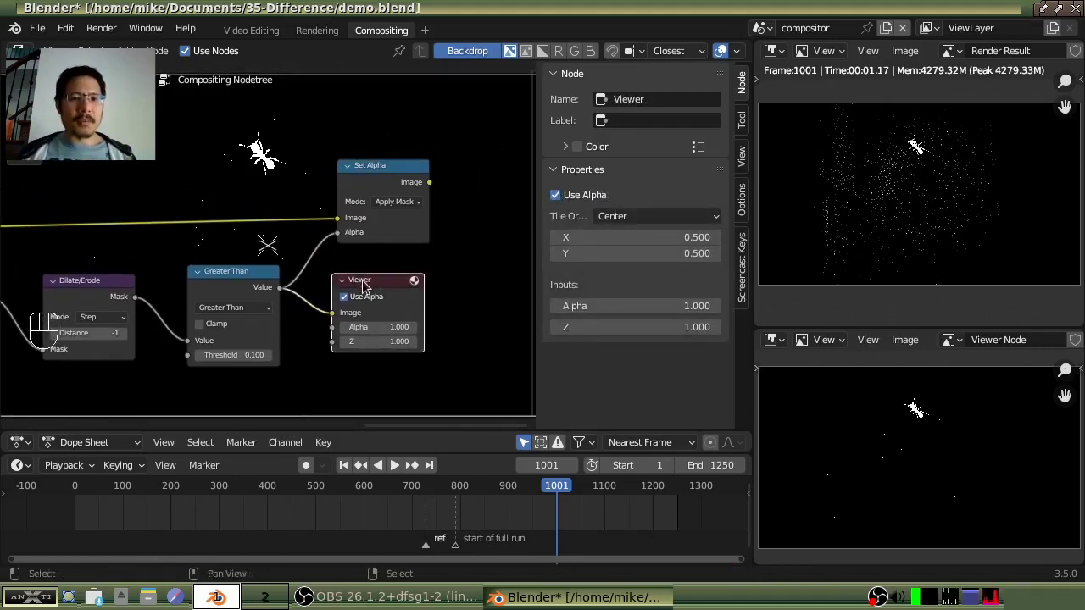
{"action": "left_click_drag", "start_coordinate": [363, 287], "coordinate": [491, 291]}
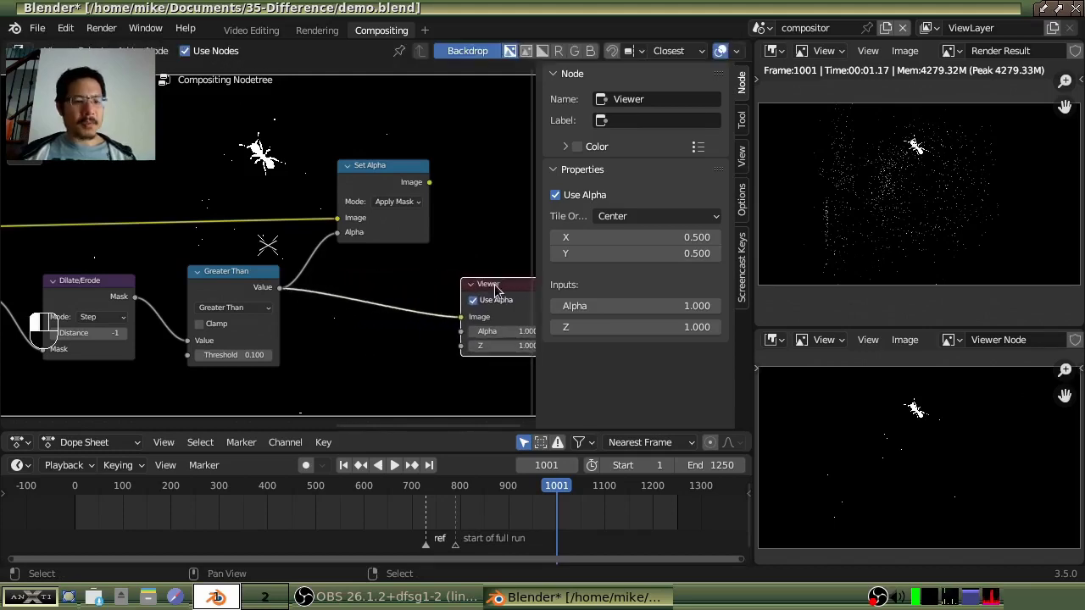
{"action": "left_click", "coordinate": [366, 195], "text": "ctrl+shift"}
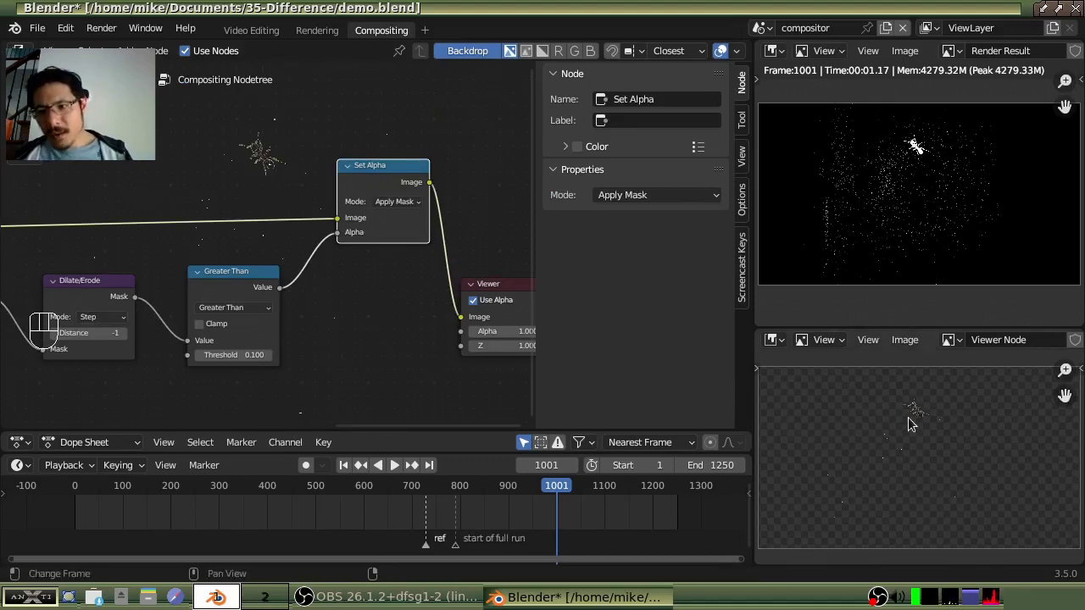
Place the Composite node to the right of the Set Alpha node and connect Set Alpha's Image output to its Image input.
{"action": "scroll", "coordinate": [908, 411], "scroll_direction": "up", "scroll_amount": 5}
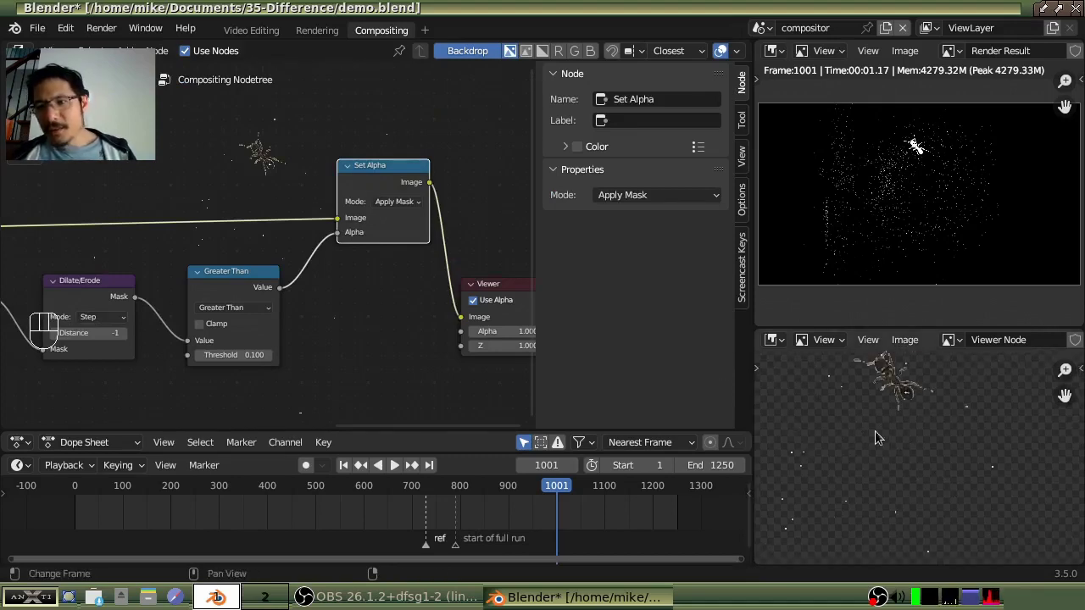
{"action": "scroll", "coordinate": [871, 407], "scroll_direction": "up", "scroll_amount": 2}
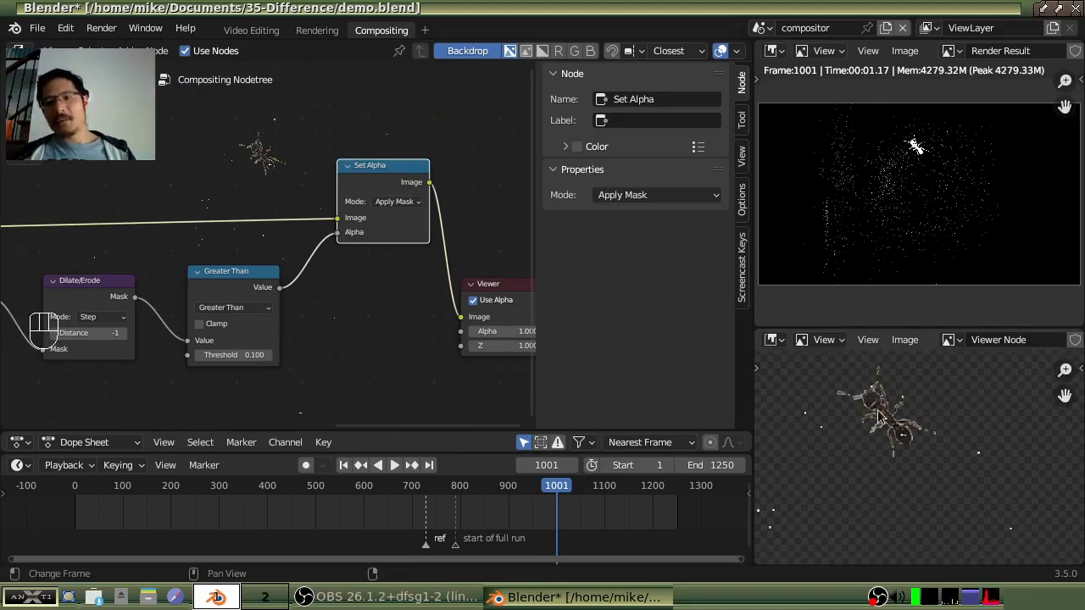
{"action": "scroll", "coordinate": [922, 428], "scroll_direction": "down", "scroll_amount": 2}
{"action": "scroll", "coordinate": [921, 422], "scroll_direction": "down", "scroll_amount": 1}
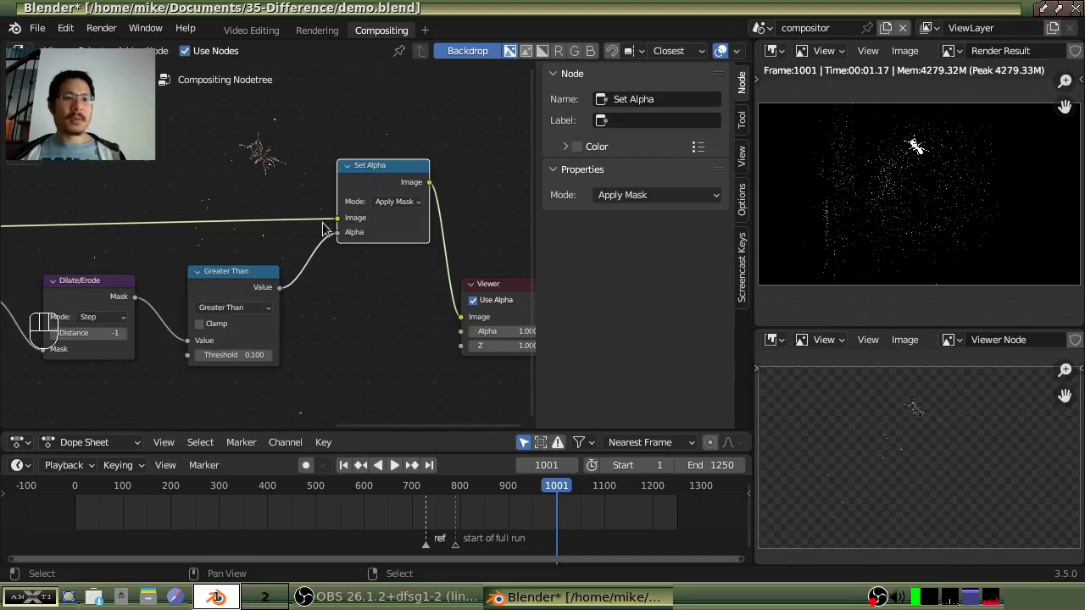
{"action": "middle_click_drag", "start_coordinate": [194, 214], "coordinate": [440, 246]}
{"action": "left_click_drag", "start_coordinate": [135, 175], "coordinate": [411, 142]}
{"action": "left_click_drag", "start_coordinate": [334, 229], "coordinate": [376, 180]}
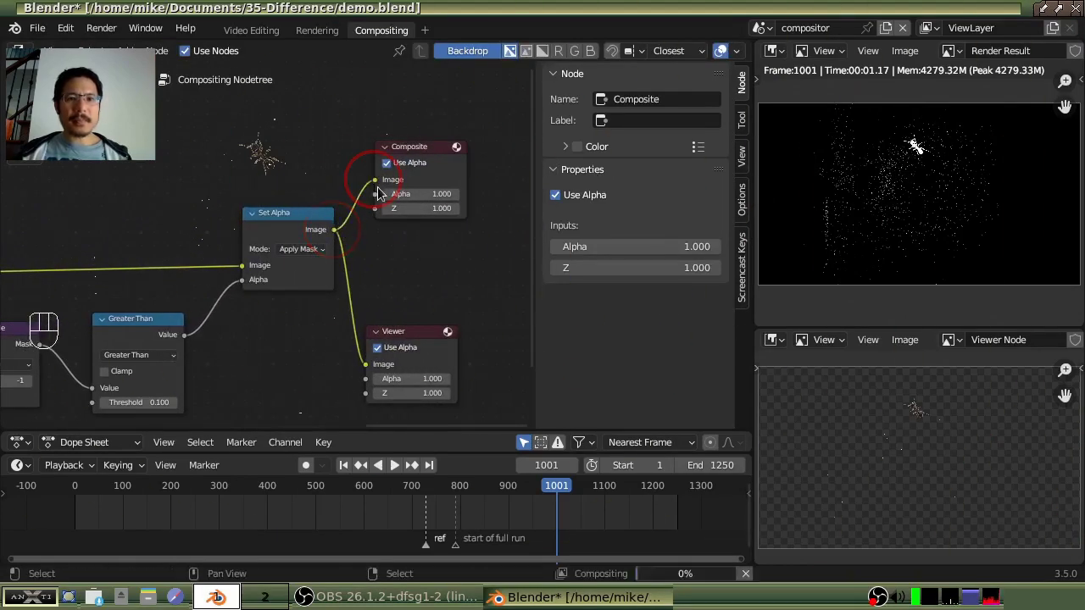
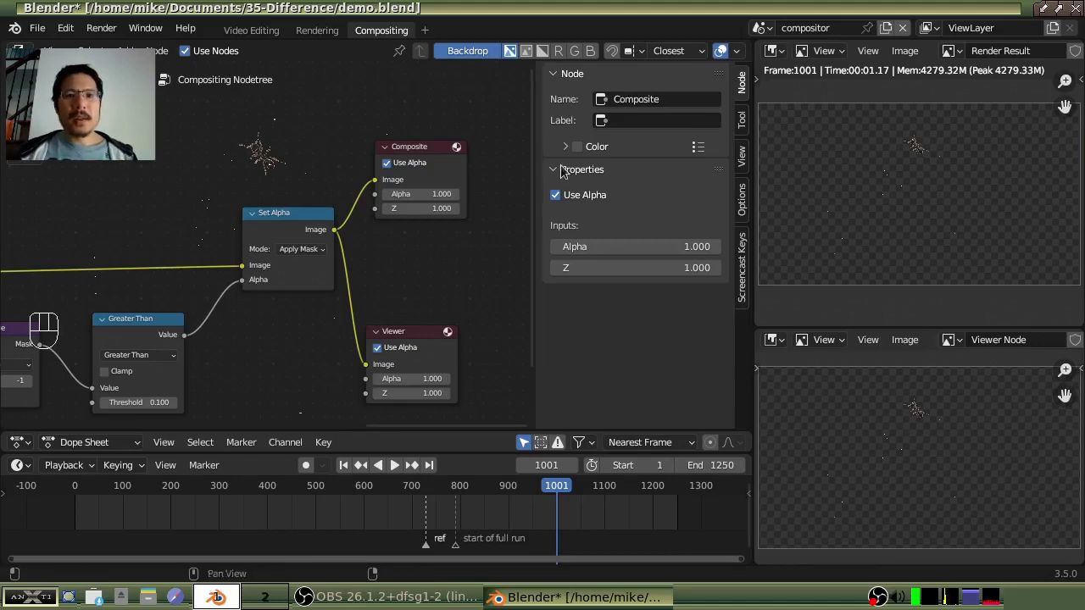
Switch to the Video Editing workspace and make the scene named Scene active.
{"action": "left_click", "coordinate": [251, 31]}
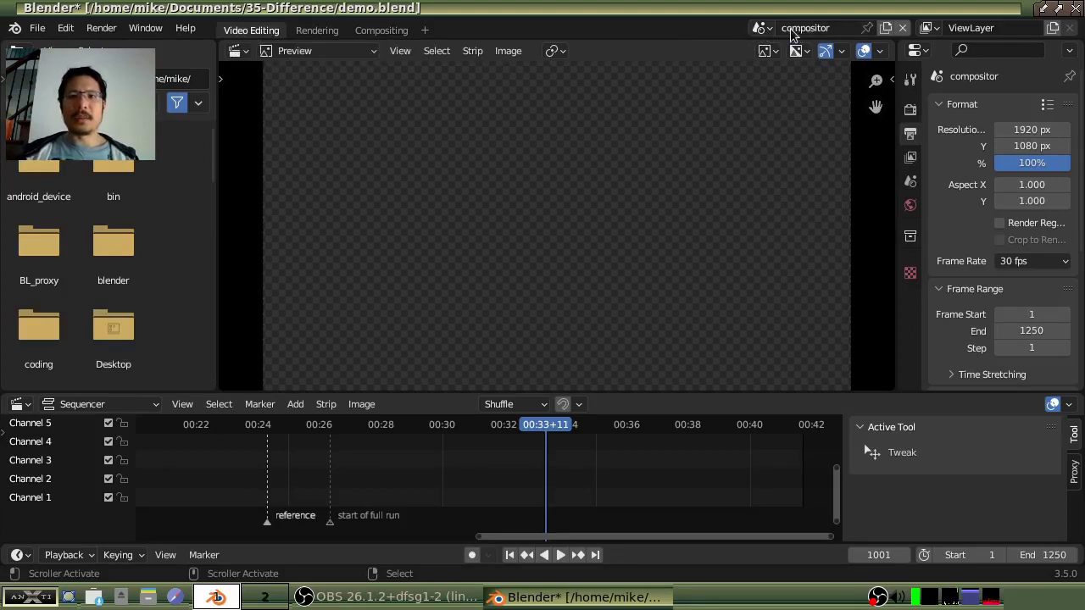
{"action": "left_click", "coordinate": [761, 28]}
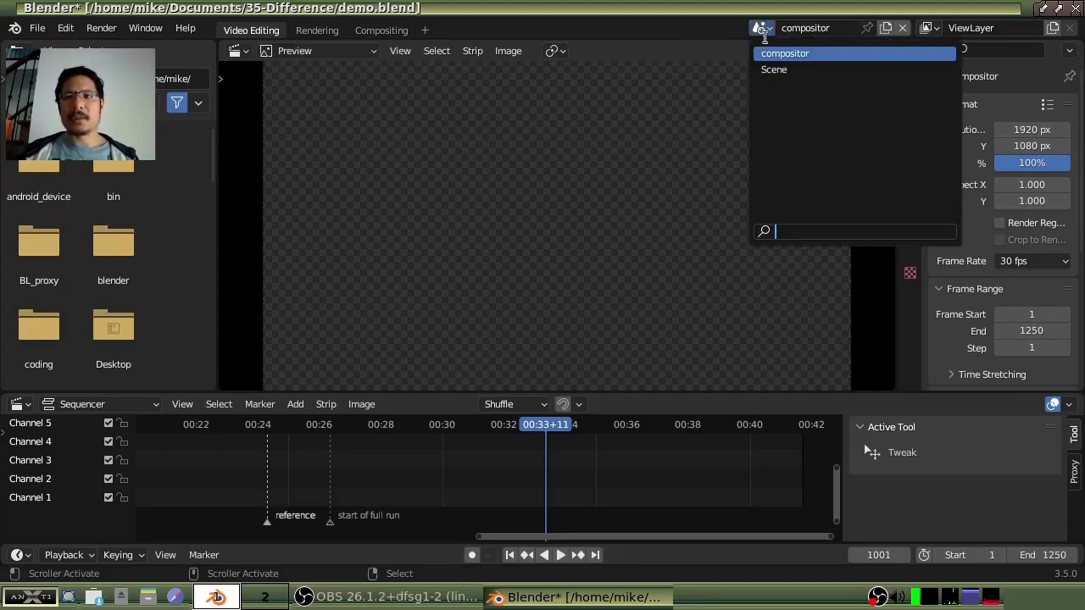
{"action": "left_click", "coordinate": [806, 71]}
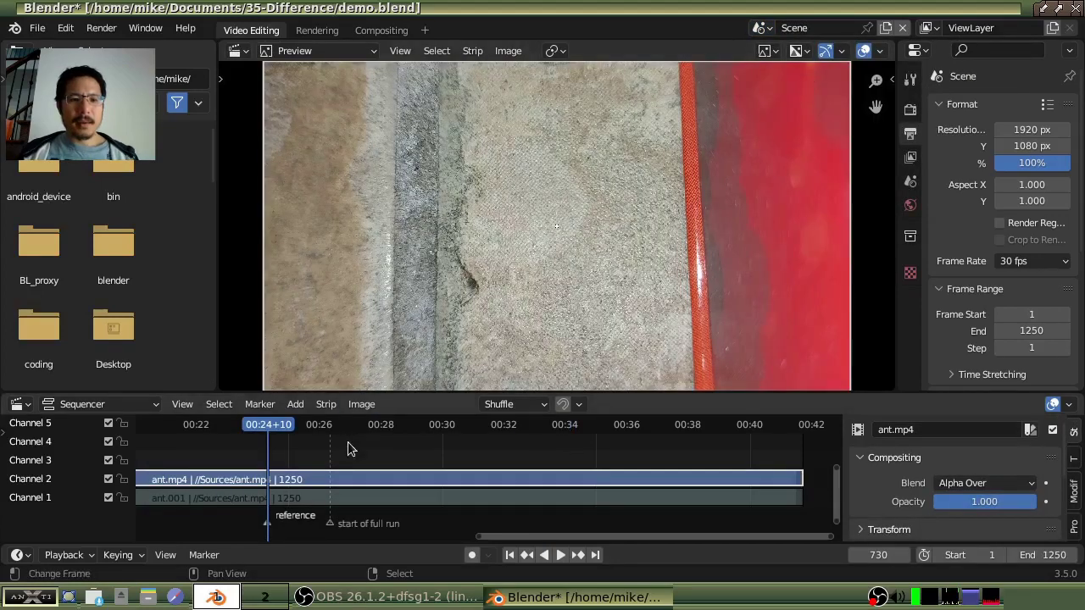
Return the playhead to frame 1 and mute the ant.mp4 strip in channel 2.
{"action": "middle_click_drag", "start_coordinate": [391, 463], "coordinate": [422, 447]}
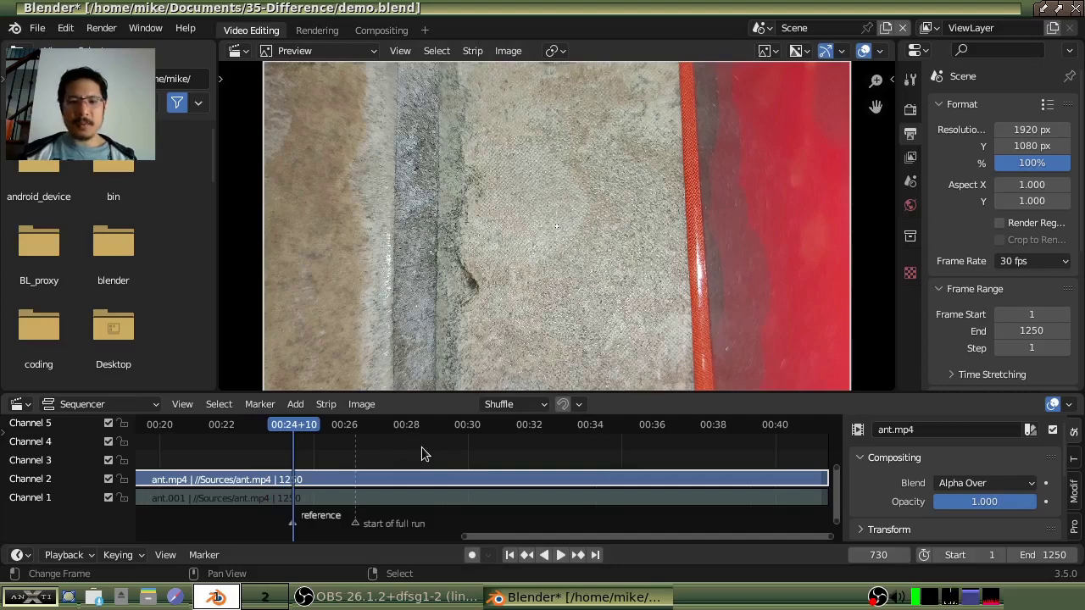
{"action": "key", "text": "Home"}
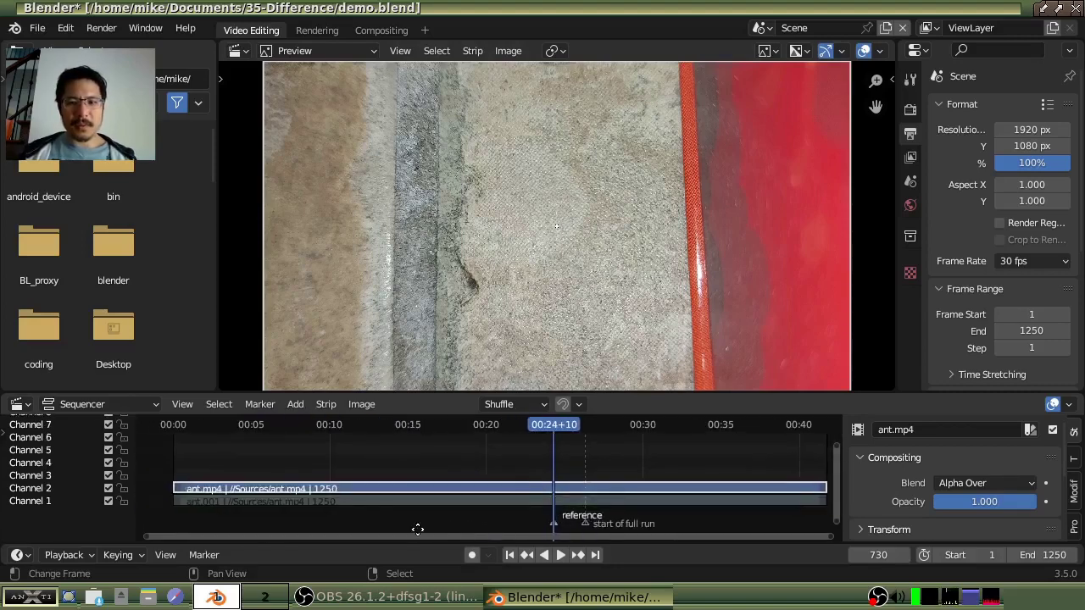
{"action": "middle_click_drag", "start_coordinate": [418, 529], "coordinate": [407, 517]}
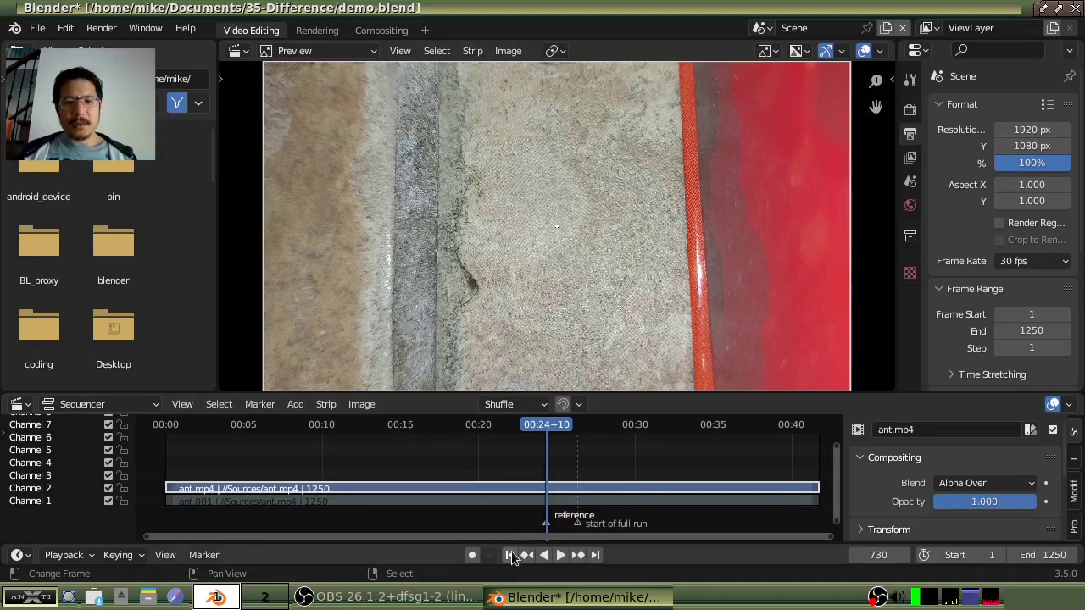
{"action": "left_click", "coordinate": [509, 554]}
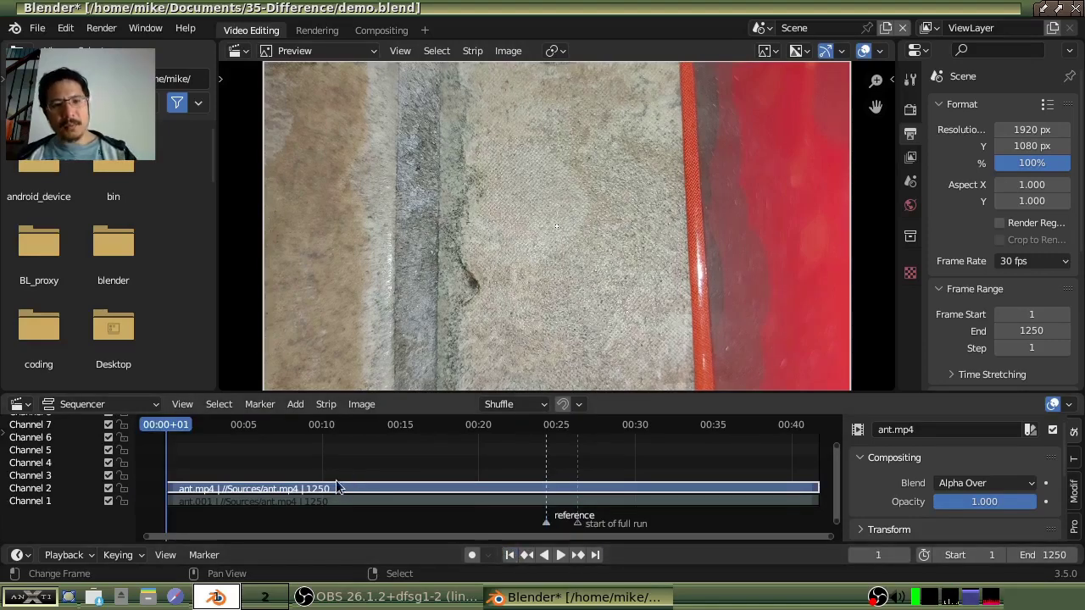
{"action": "key", "text": "h"}
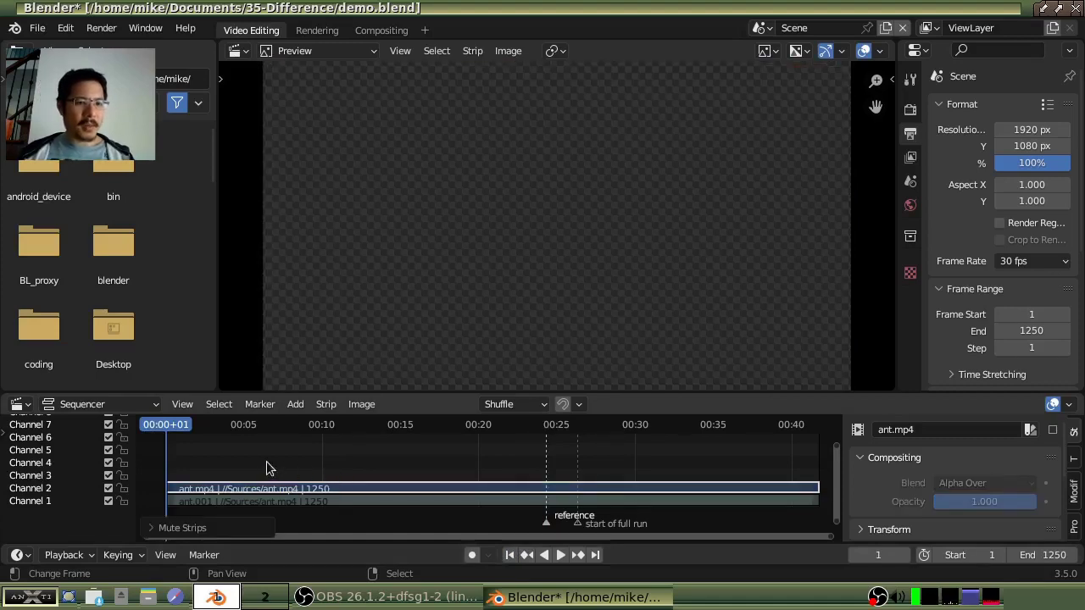
Add a scene strip of the compositor scene above the muted strips, starting at frame 1.
{"action": "left_click", "coordinate": [295, 407]}
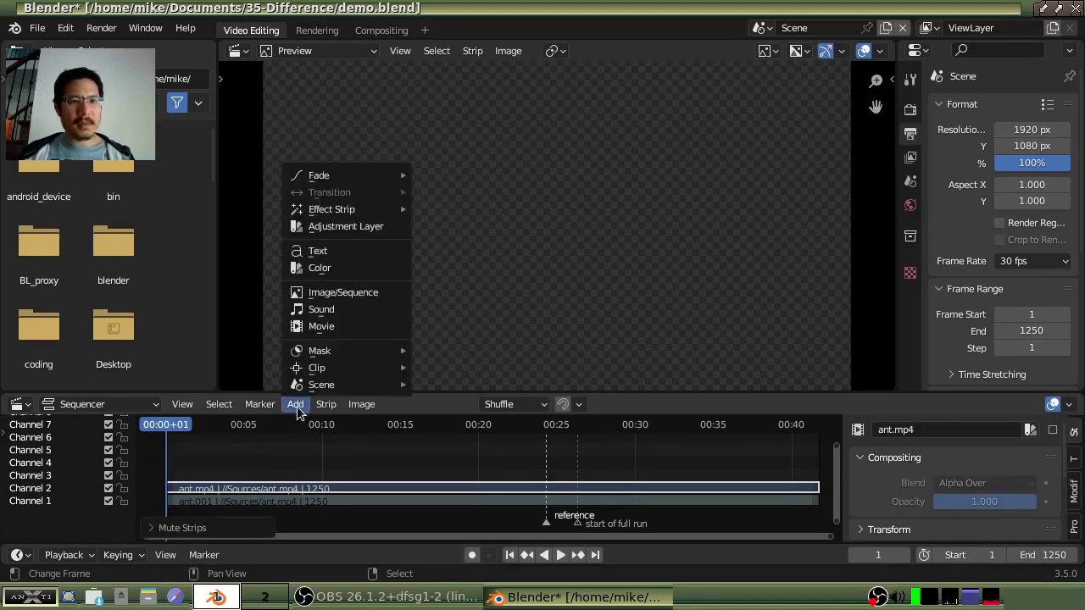
{"action": "mouse_move", "coordinate": [310, 385]}
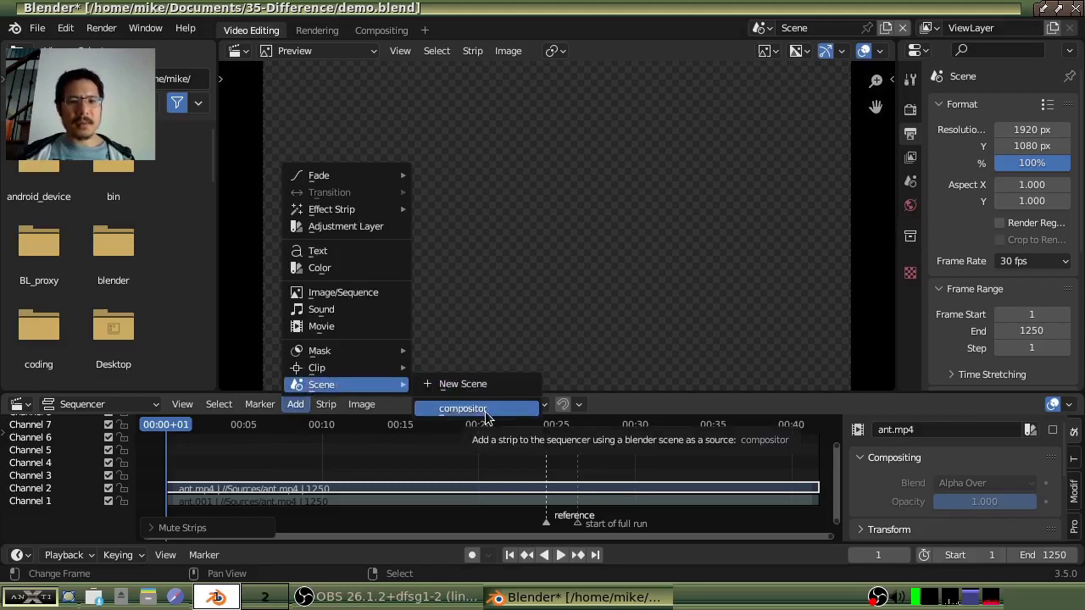
{"action": "key", "text": "Return"}
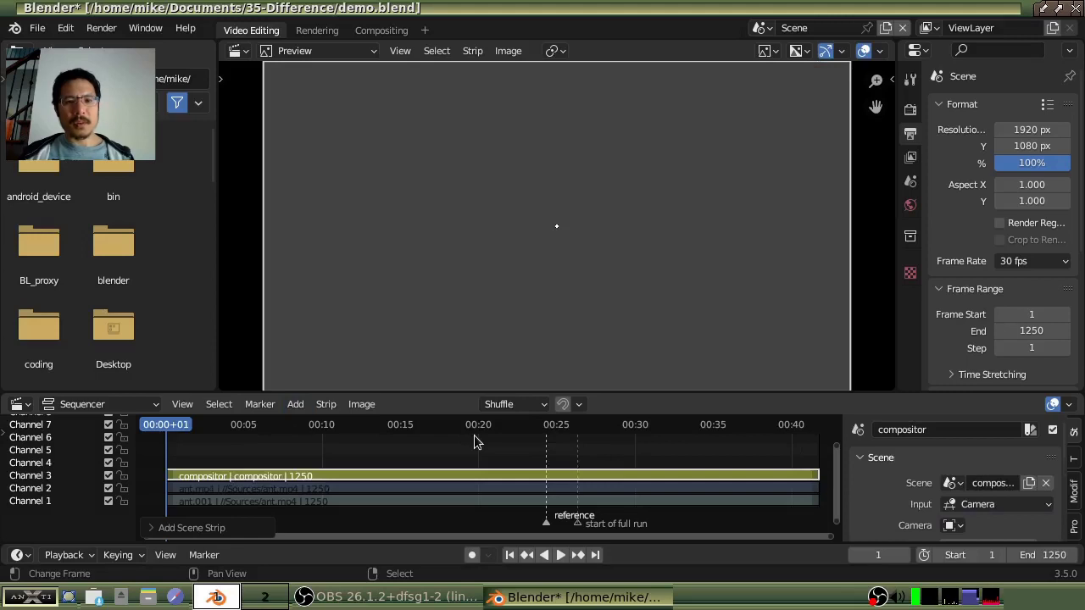
Move the playhead to frame 975 and set the preview's scene strip shading to Rendered.
{"action": "left_click", "coordinate": [662, 462]}
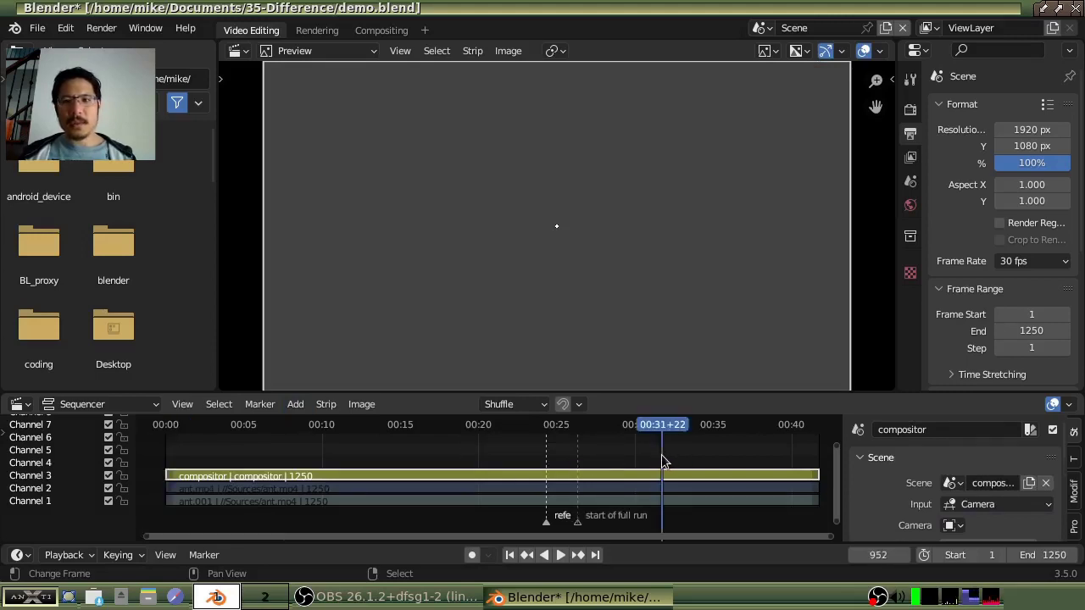
{"action": "left_click", "coordinate": [674, 457]}
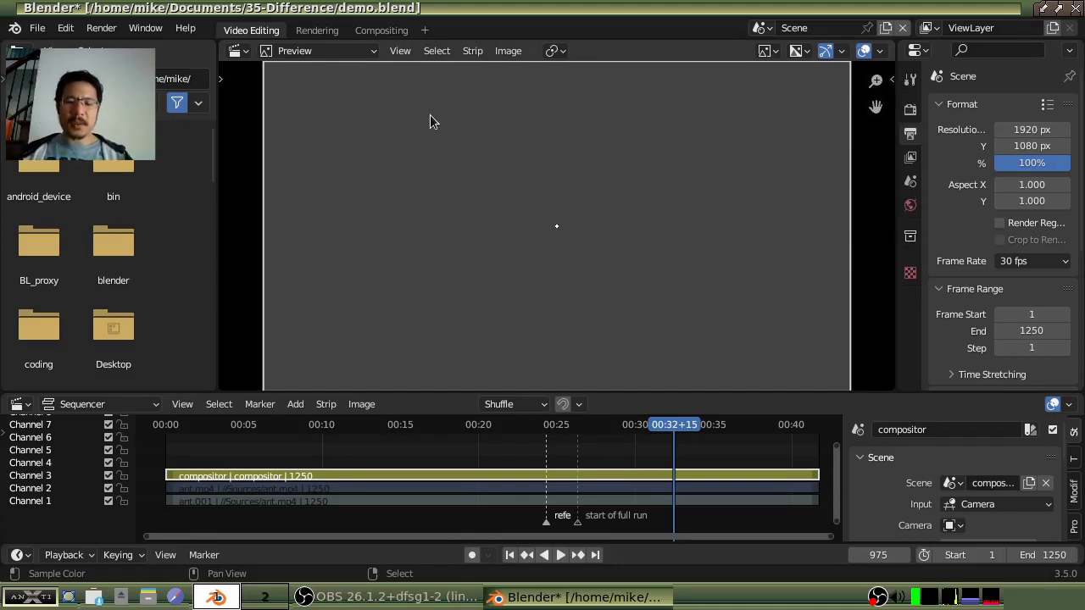
{"action": "key", "text": "n"}
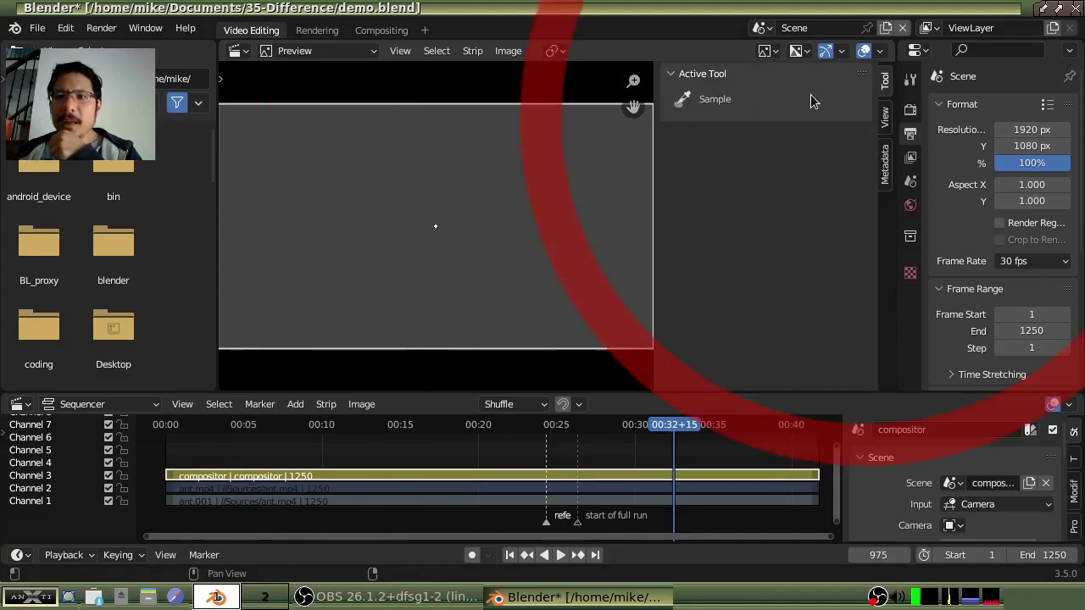
{"action": "left_click", "coordinate": [884, 116]}
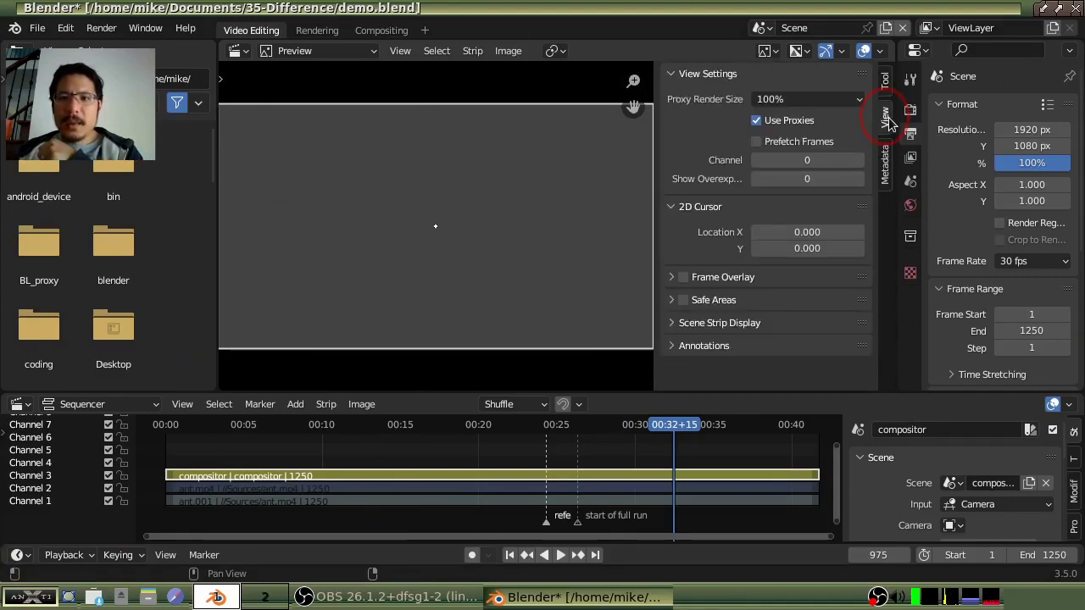
{"action": "left_click", "coordinate": [721, 329]}
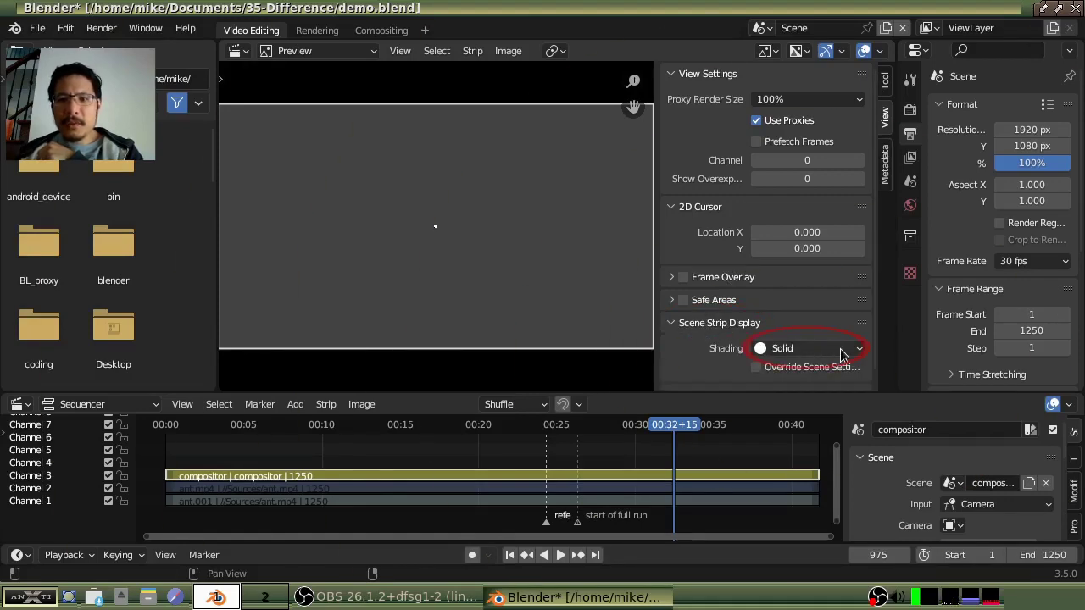
{"action": "left_click", "coordinate": [813, 355]}
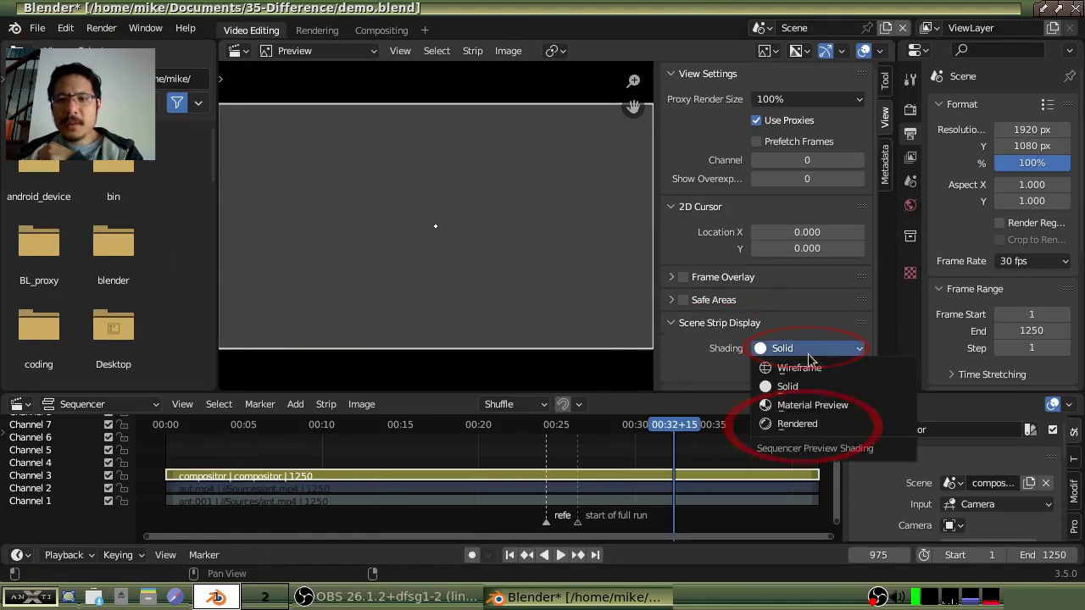
{"action": "left_click", "coordinate": [797, 427]}
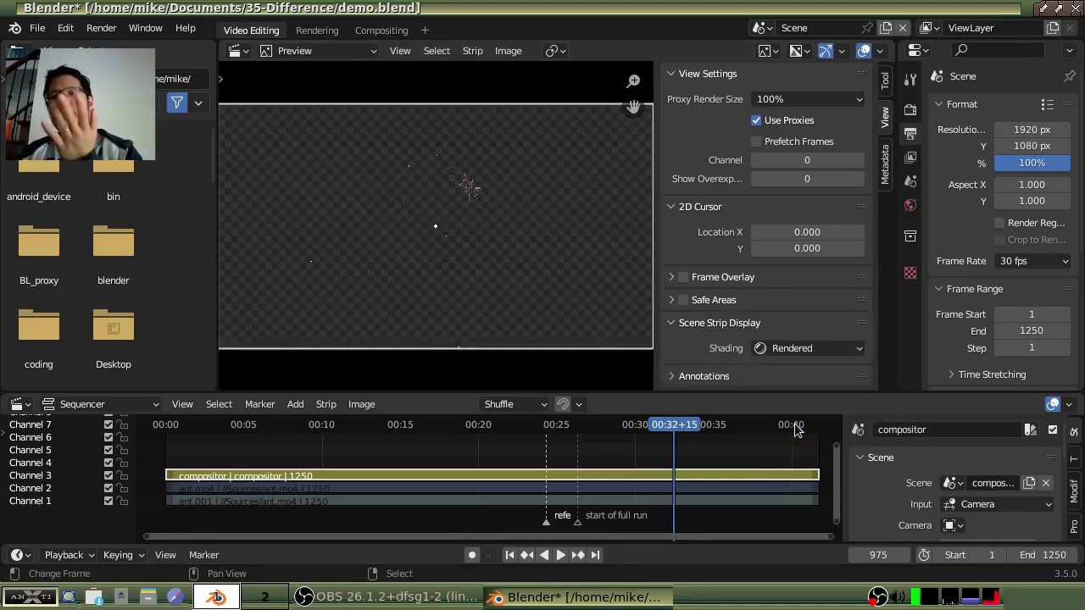
Preview the keyed ant at several points of the compositor strip, including frame 1200, and stop at frame 957.
{"action": "left_click", "coordinate": [792, 409]}
{"action": "key", "text": "space"}
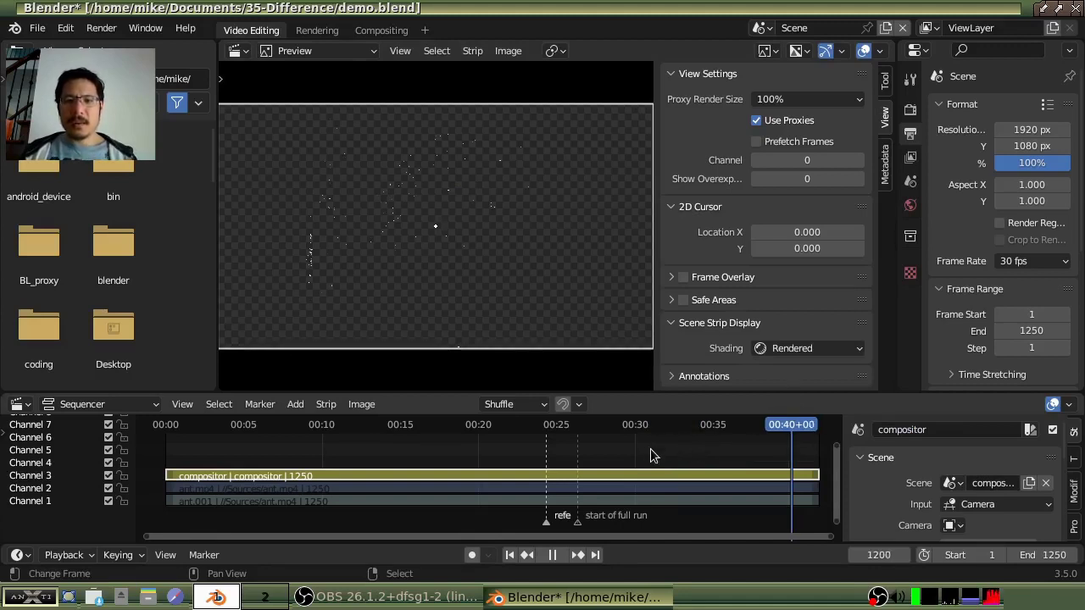
{"action": "key", "text": "Escape"}
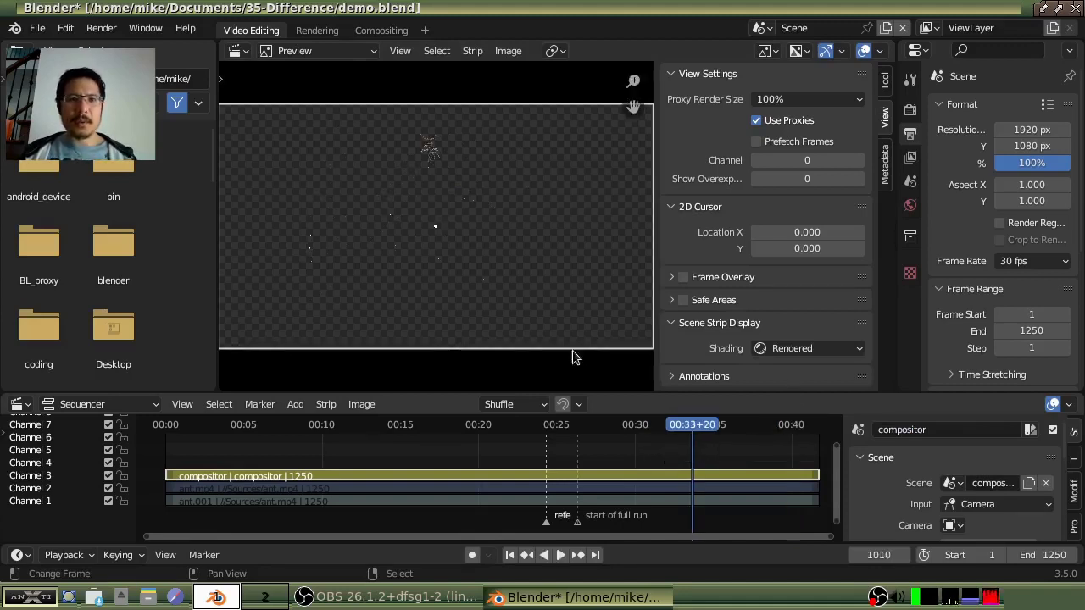
{"action": "key", "text": "ctrl+z"}
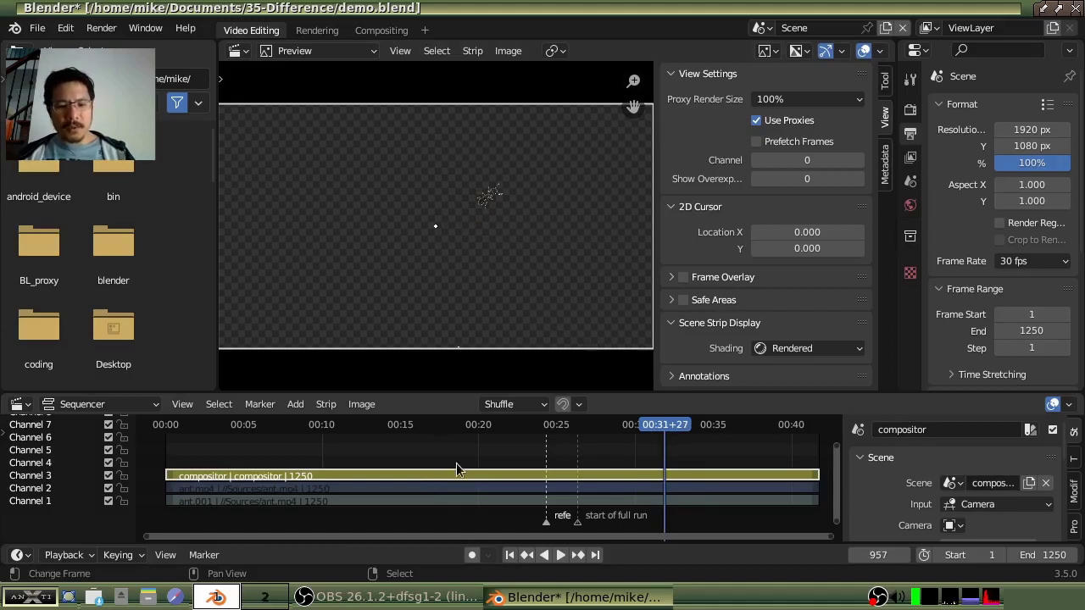
Move the compositor strip straight up to channel 4 to free channel 3.
{"action": "key", "text": "g"}
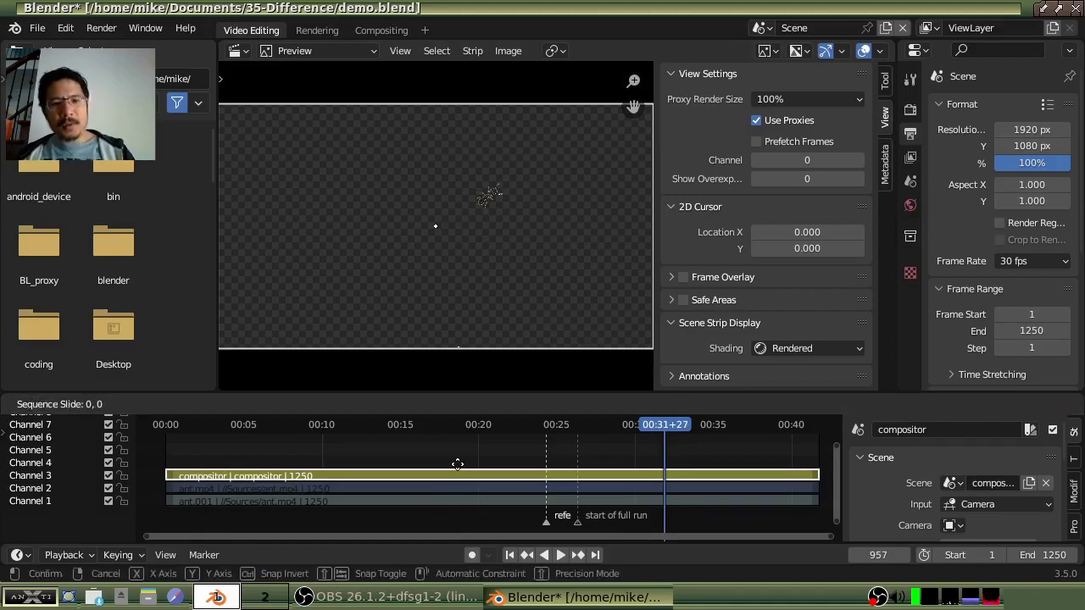
{"action": "key", "text": "y"}
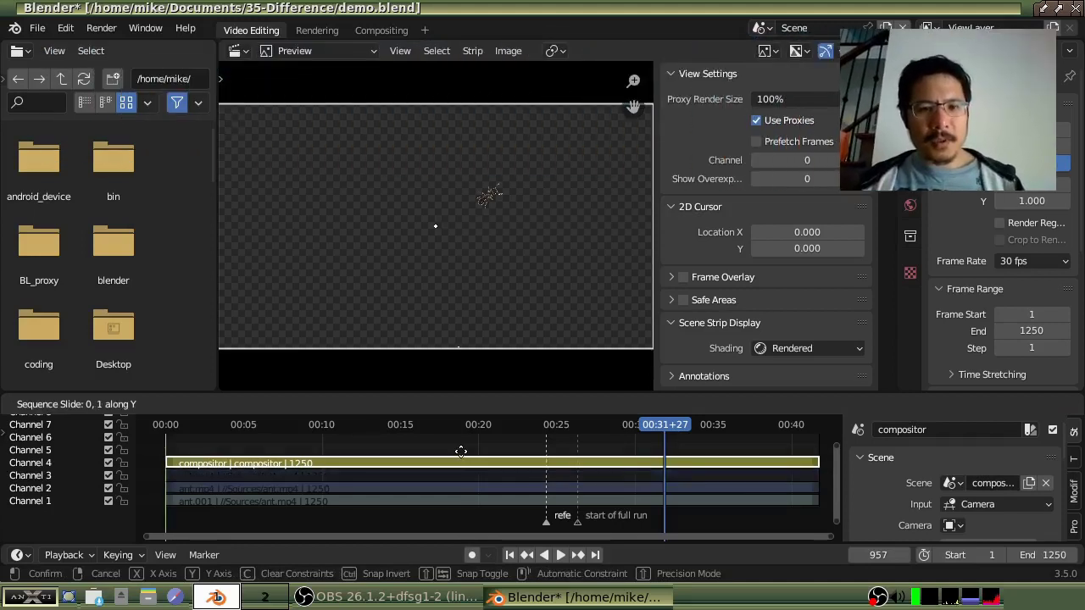
{"action": "left_click", "coordinate": [460, 452]}
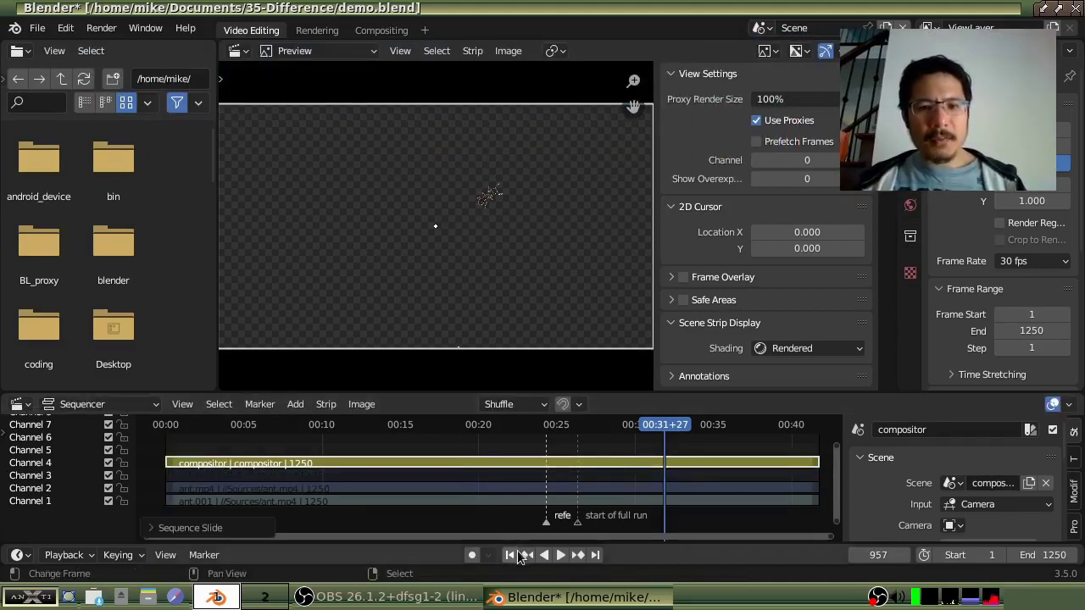
Add a Color strip at frame 957 in channel 3, beneath the compositor strip, and make it bright, fully saturated green.
{"action": "key", "text": "shift+a"}
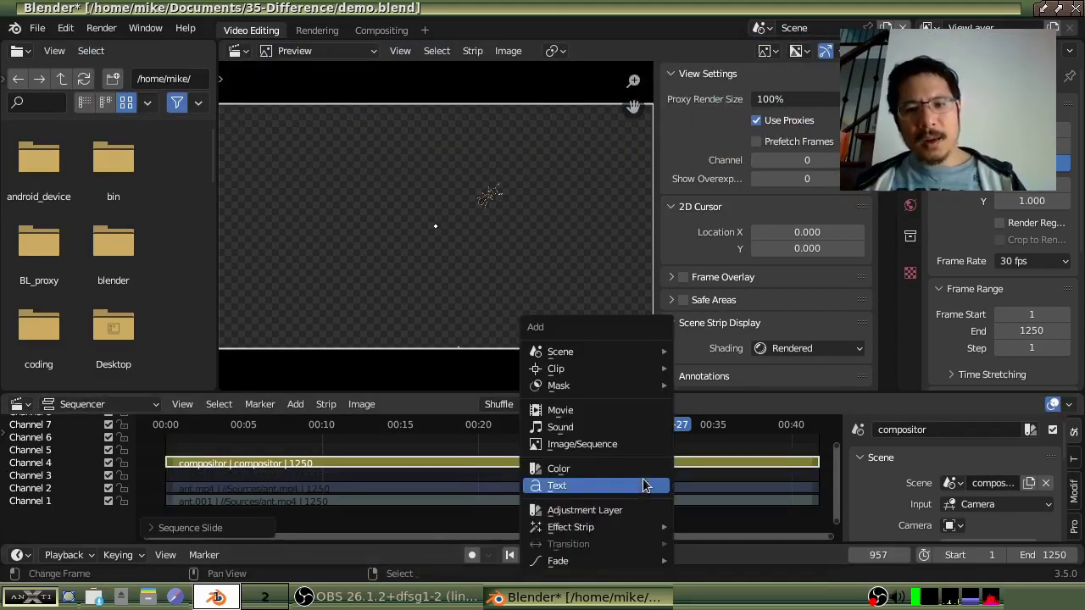
{"action": "left_click", "coordinate": [556, 470]}
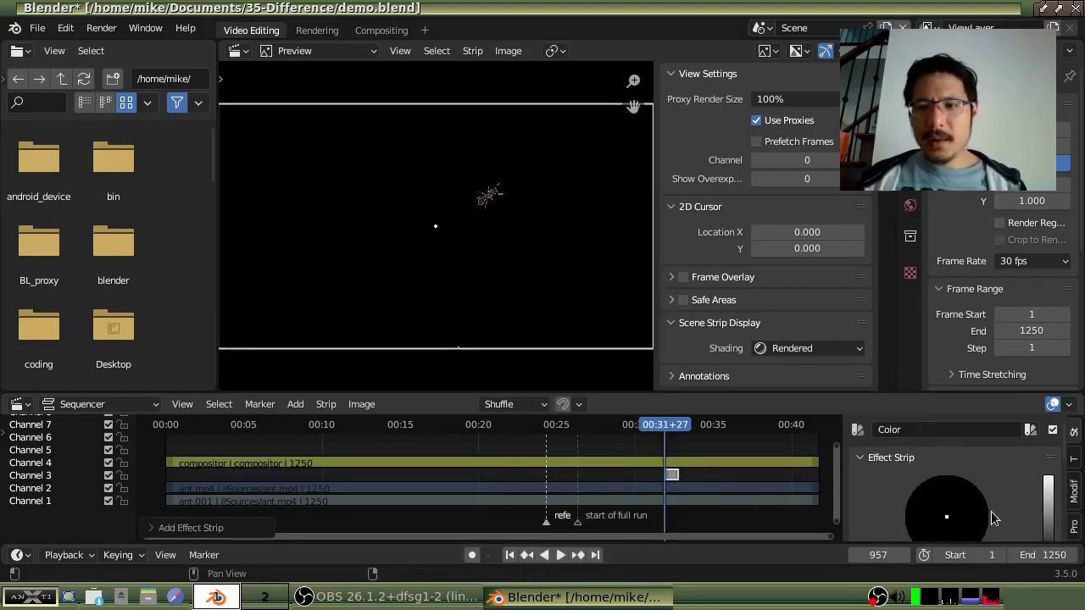
{"action": "left_click_drag", "start_coordinate": [1049, 515], "coordinate": [1048, 482]}
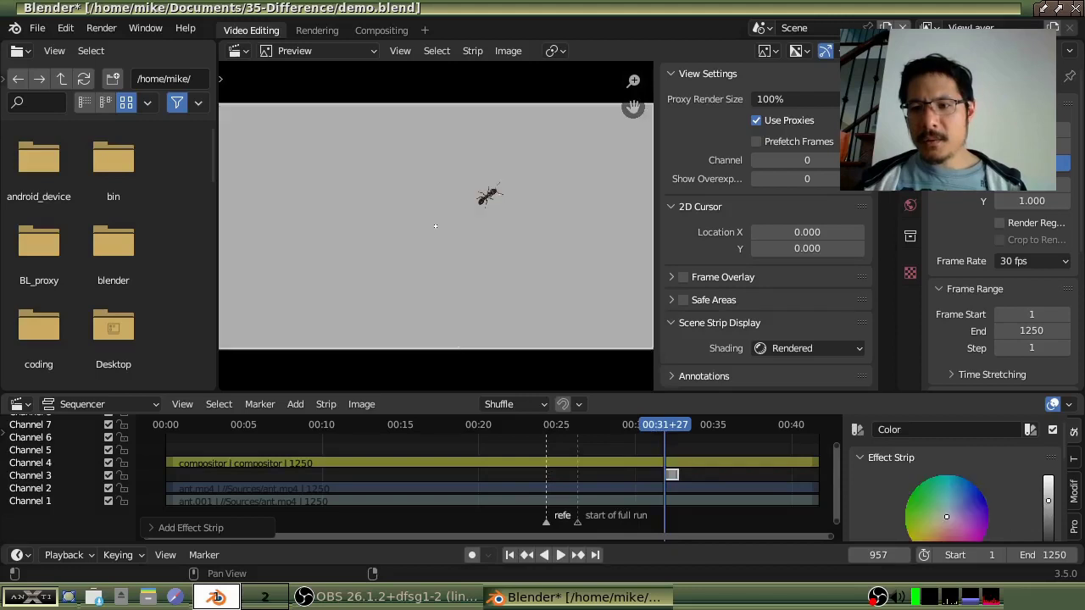
{"action": "left_click", "coordinate": [915, 502]}
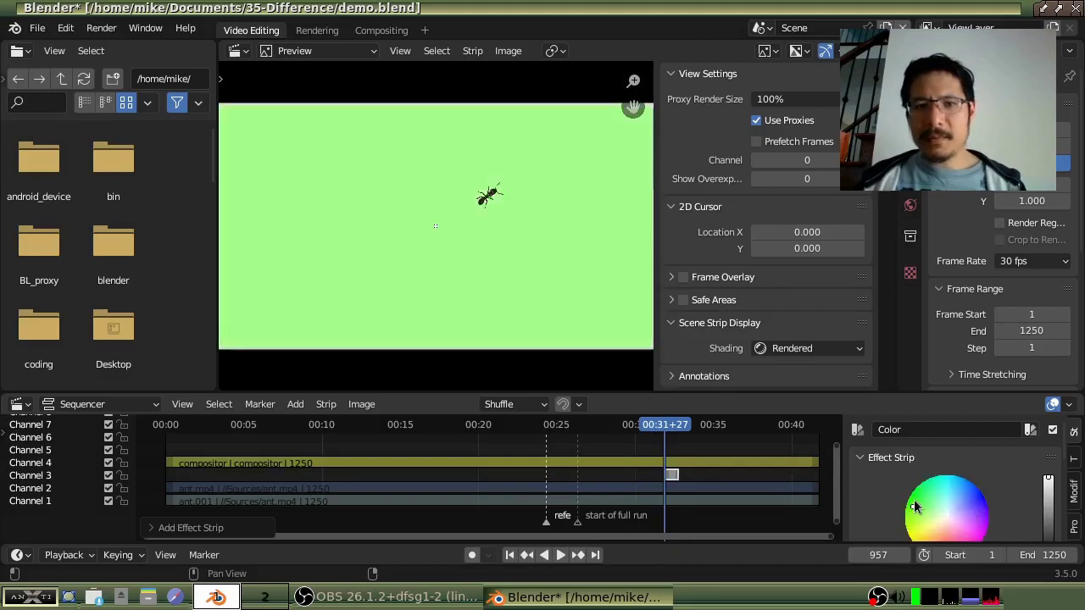
{"action": "left_click", "coordinate": [910, 494]}
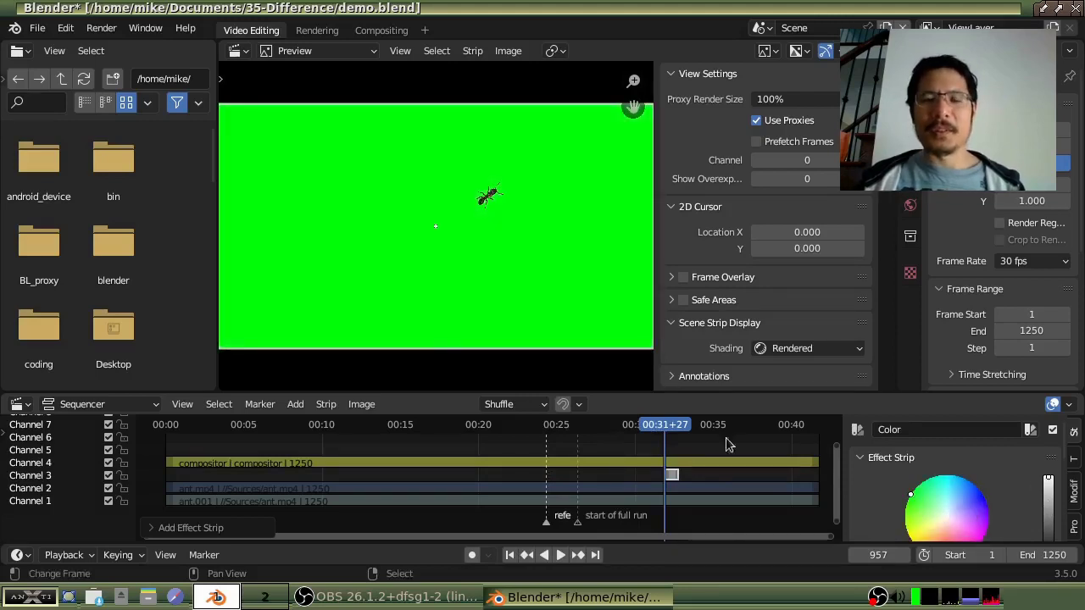
{"action": "scroll", "coordinate": [477, 183], "scroll_direction": "up", "scroll_amount": 4}
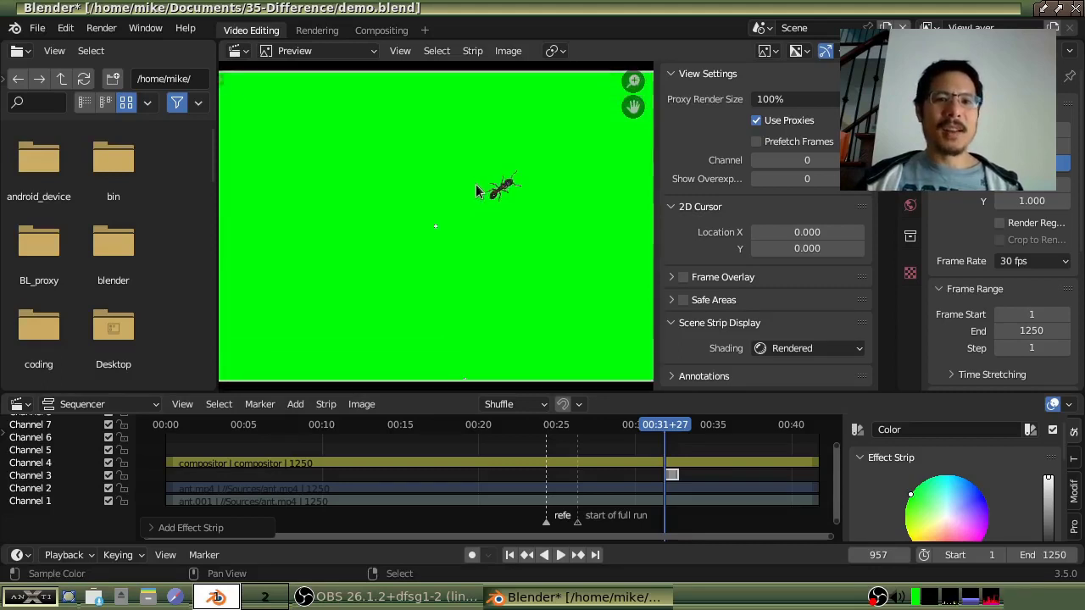
Examine the keyed ant's edges up close against the green background, frame by frame from 957 to 965.
{"action": "middle_click_drag", "start_coordinate": [532, 178], "coordinate": [440, 219]}
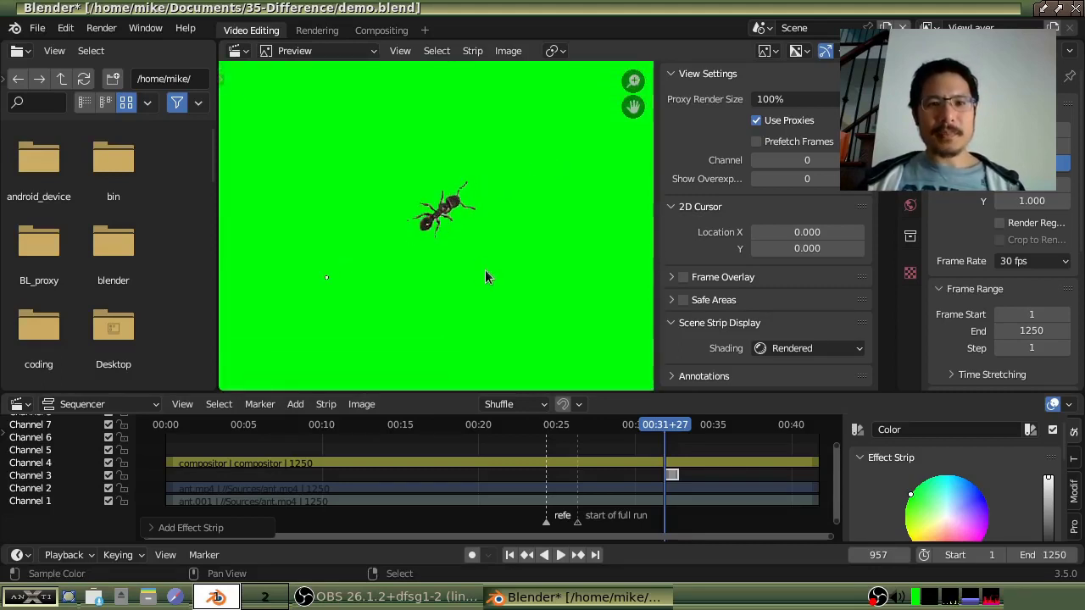
{"action": "scroll", "coordinate": [486, 276], "scroll_direction": "up", "scroll_amount": 2}
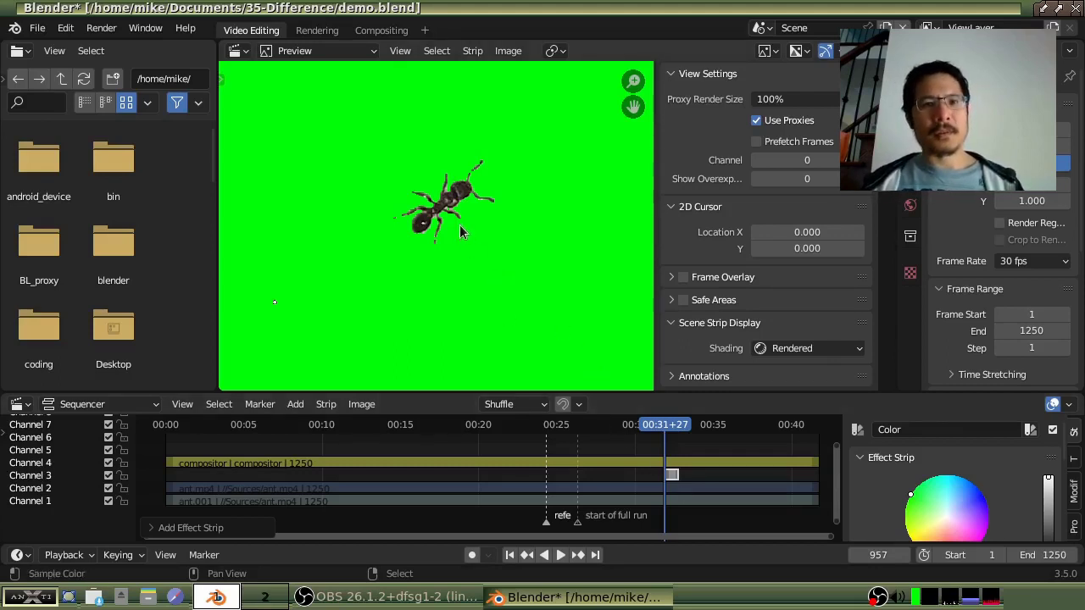
{"action": "key", "text": "Right"}
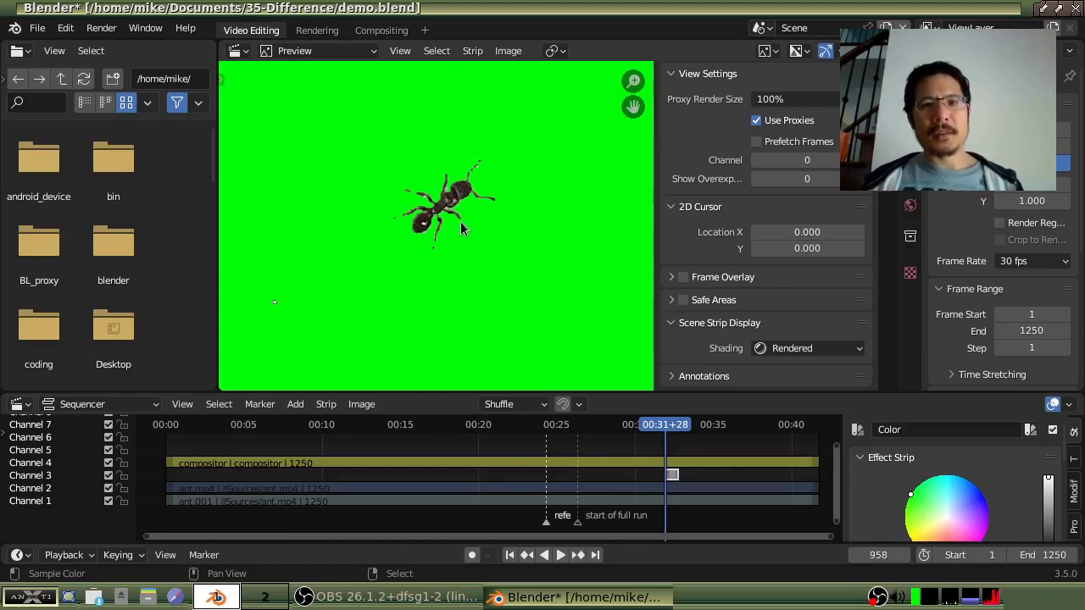
{"action": "key", "text": "Right"}
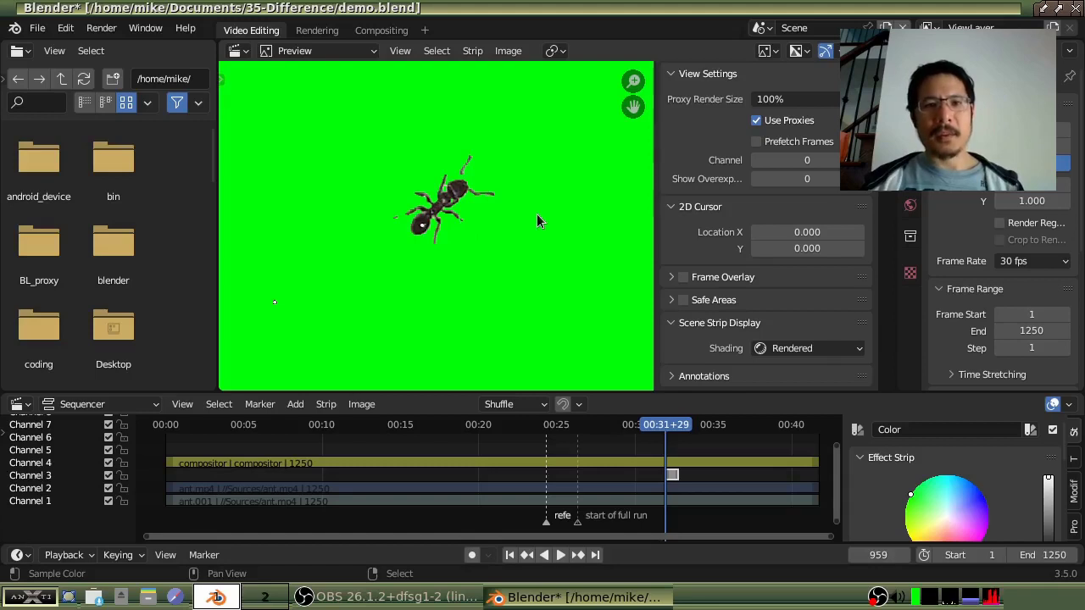
{"action": "key", "text": "Right"}
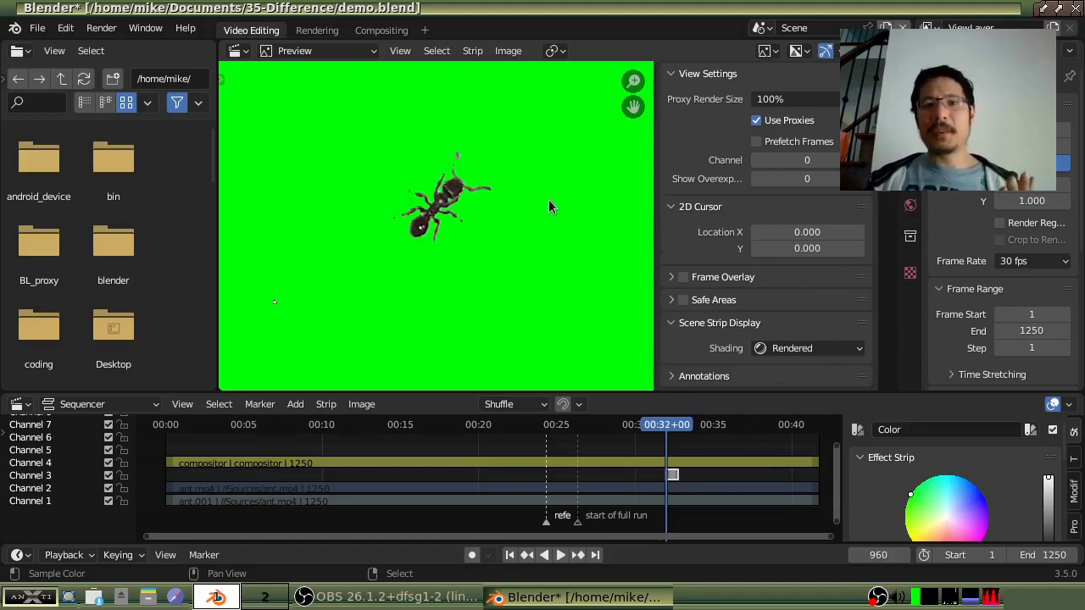
{"action": "key", "text": "Right"}
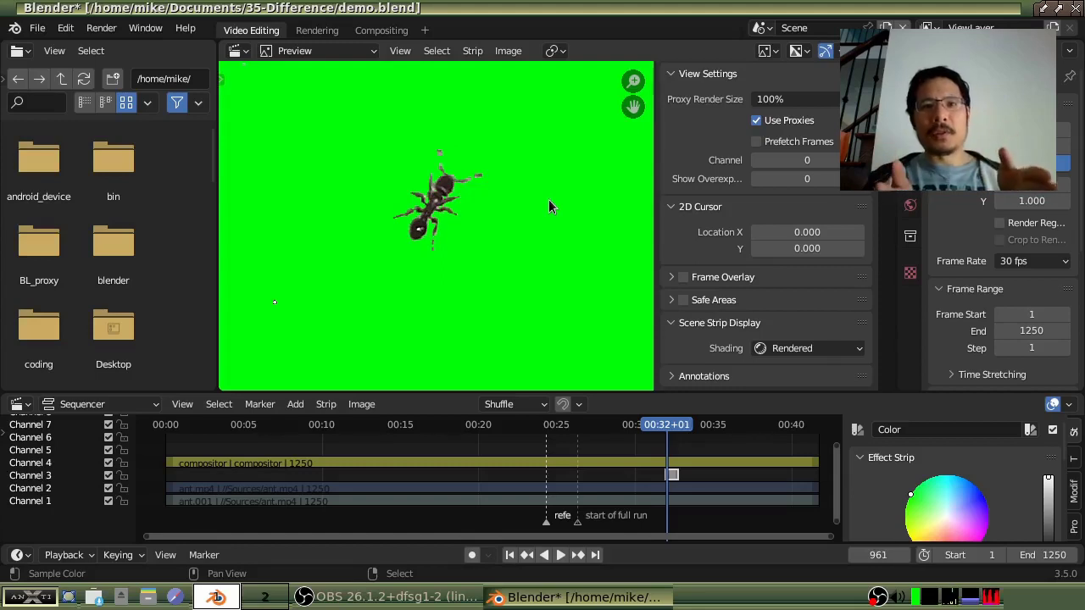
{"action": "key", "text": "Right"}
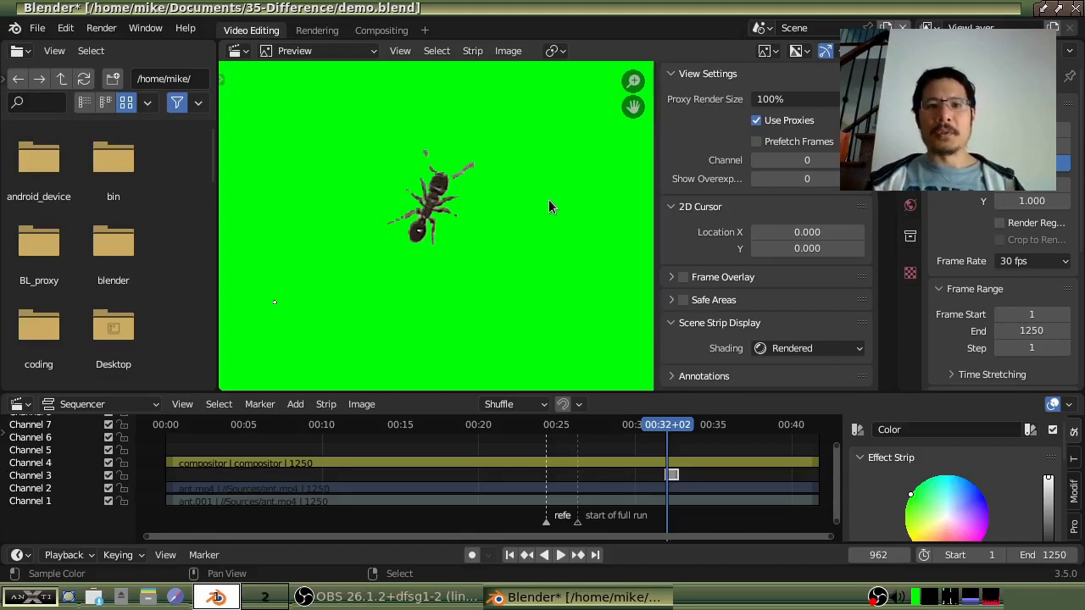
{"action": "key", "text": "Right"}
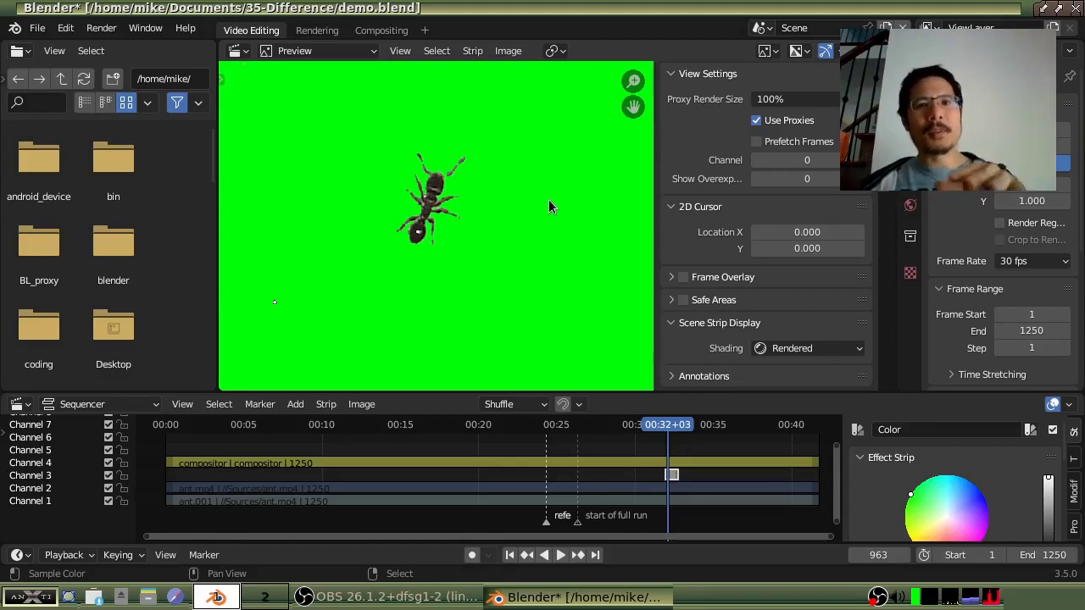
{"action": "key", "text": "Right"}
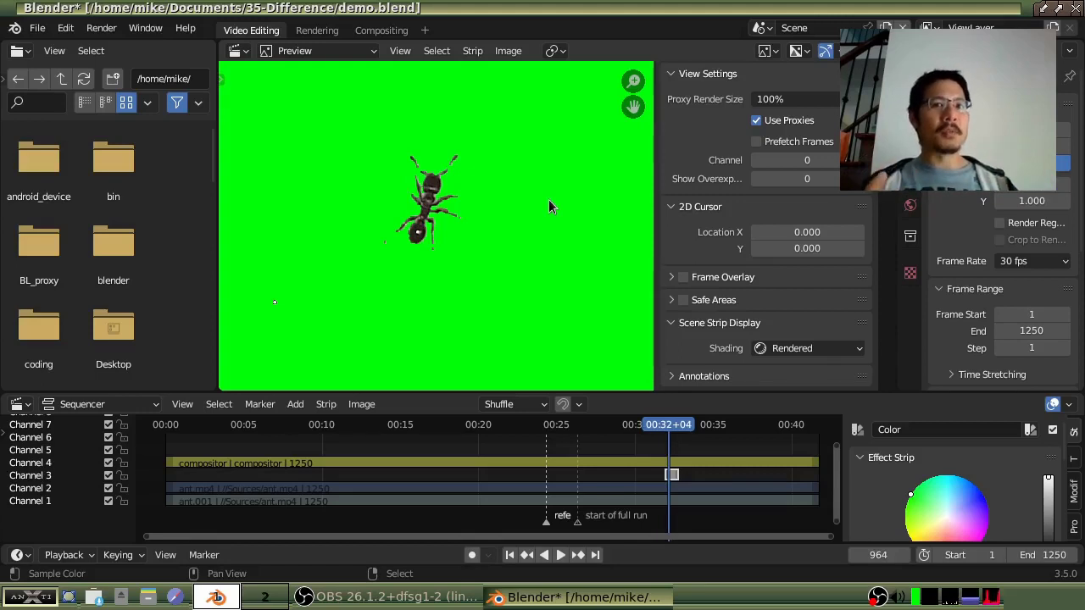
{"action": "key", "text": "Right"}
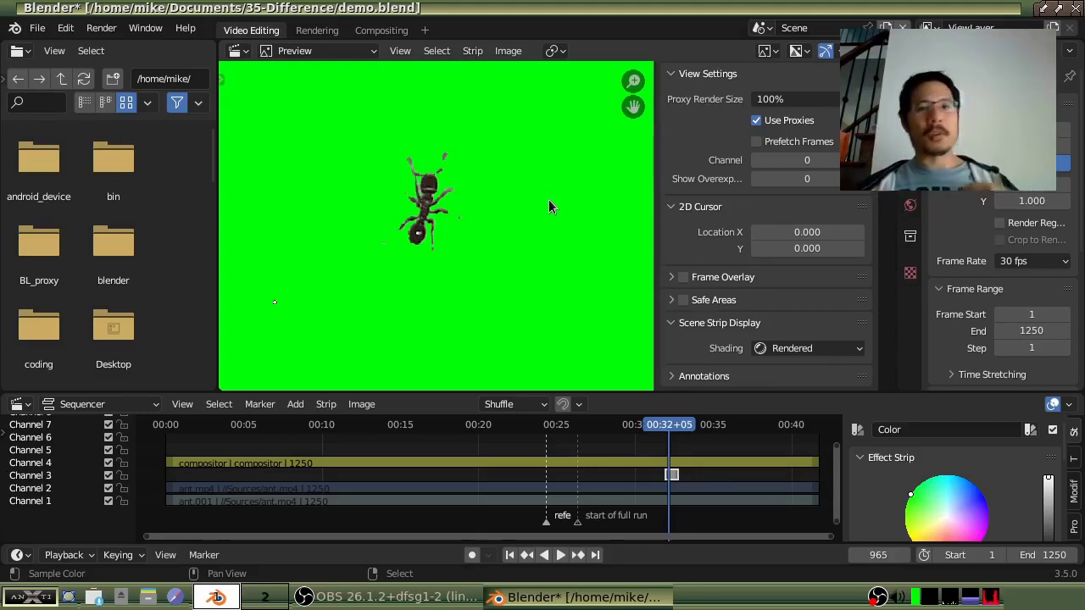